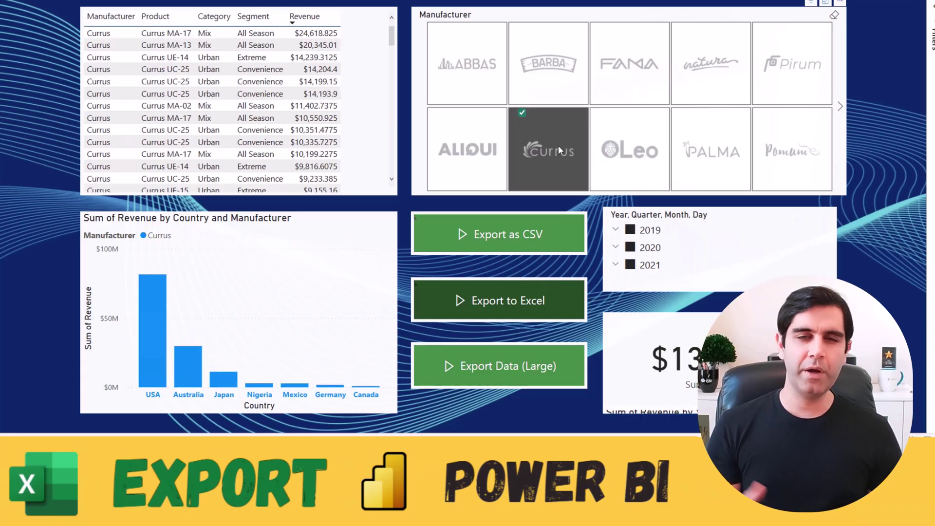
Run the CSV and Excel exports for Currus and open the first file in Sales_Data_XLSX.
{"action": "left_click", "coordinate": [506, 233]}
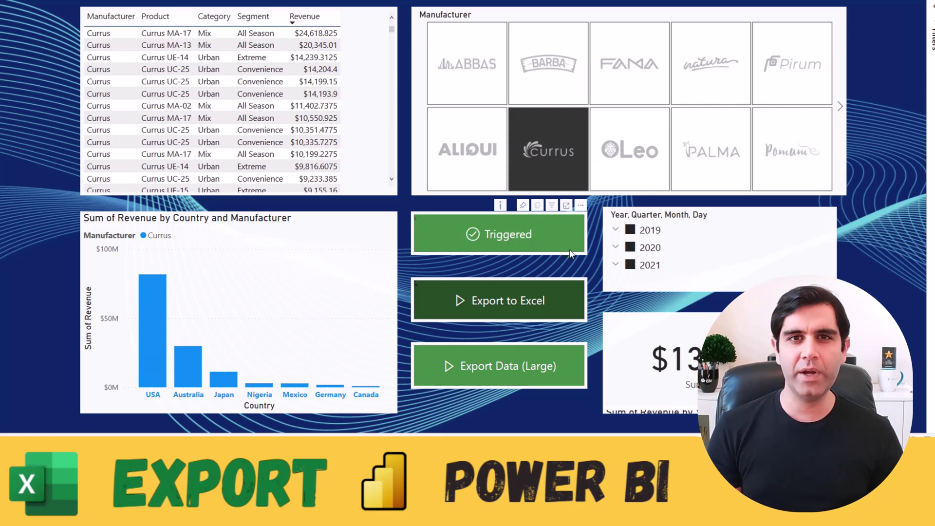
{"action": "left_click", "coordinate": [490, 300]}
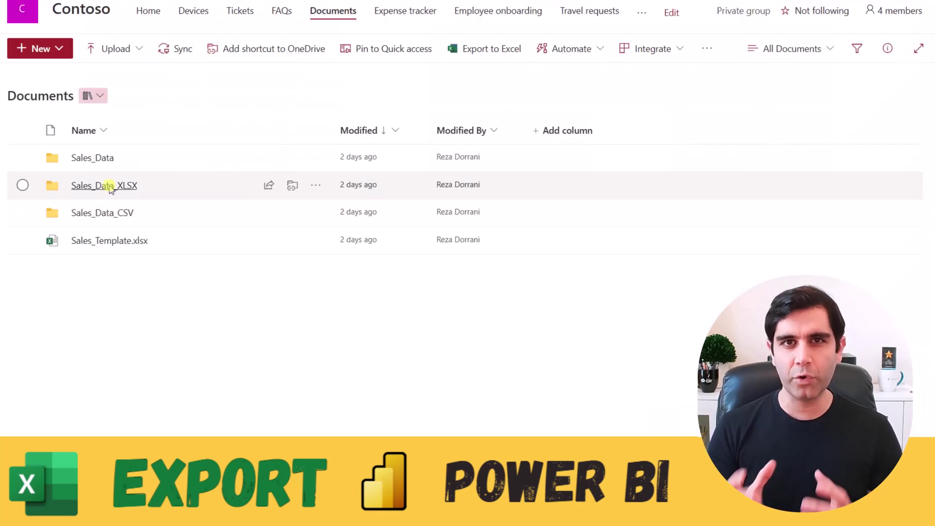
{"action": "left_click", "coordinate": [110, 189]}
{"action": "left_click", "coordinate": [203, 159]}
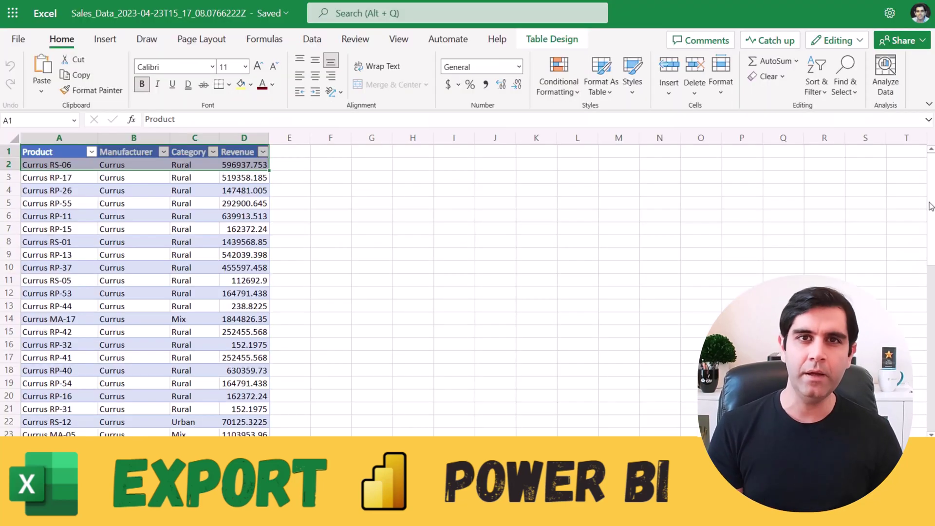
Run the large-data export and open the Sales_Data folder of exports.
{"action": "scroll", "coordinate": [437, 351], "scroll_direction": "down", "scroll_amount": 5}
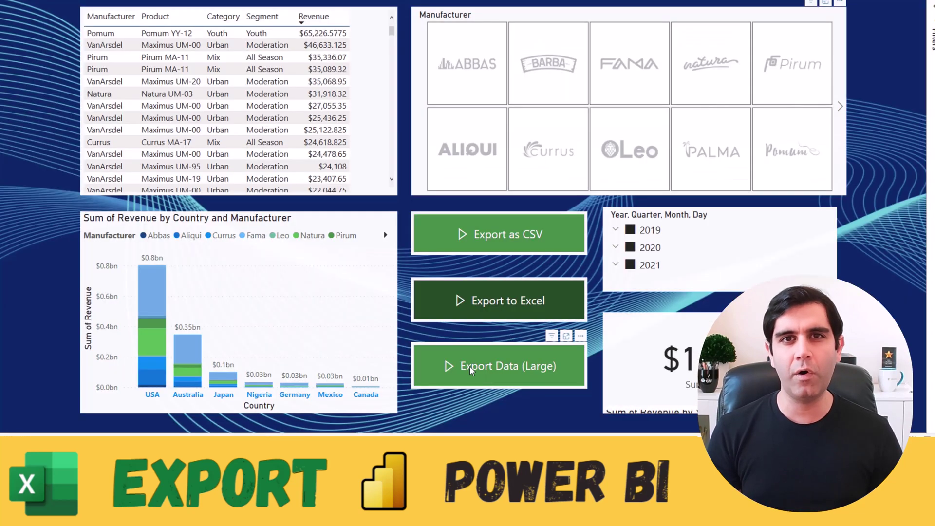
{"action": "left_click", "coordinate": [471, 369]}
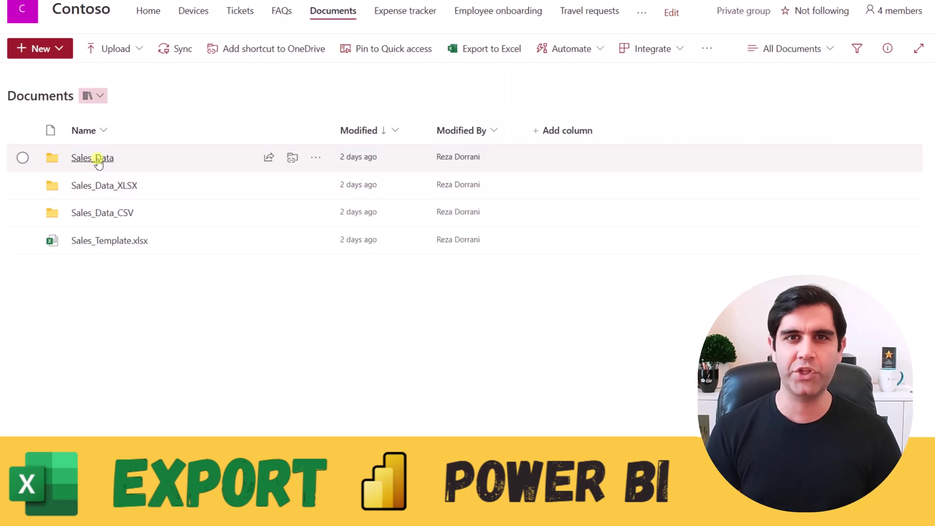
{"action": "left_click", "coordinate": [98, 161]}
Open the exported file inside the Sales_Data folder to check its rows.
{"action": "left_click", "coordinate": [177, 157]}
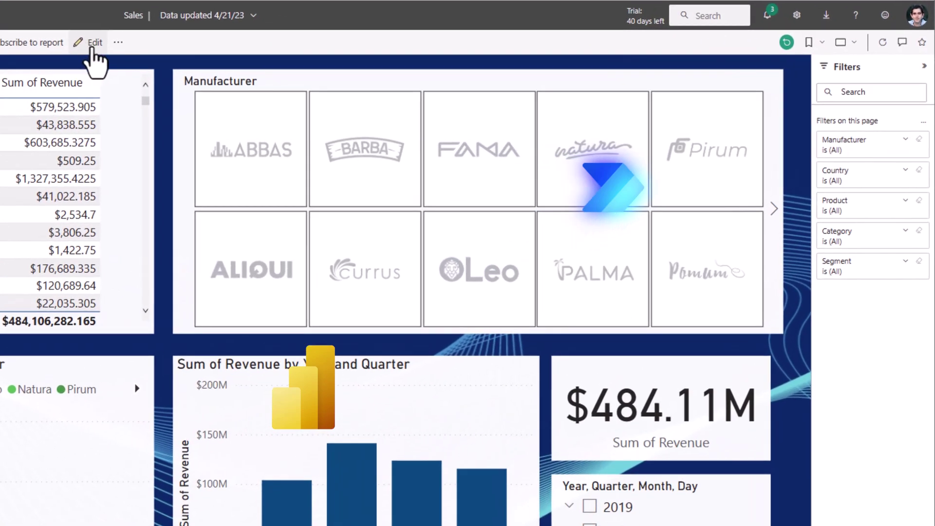
In edit mode, add a Power Automate visual fed with Manufacturer, Product, Segment and Sum of Revenue.
{"action": "left_click", "coordinate": [92, 45]}
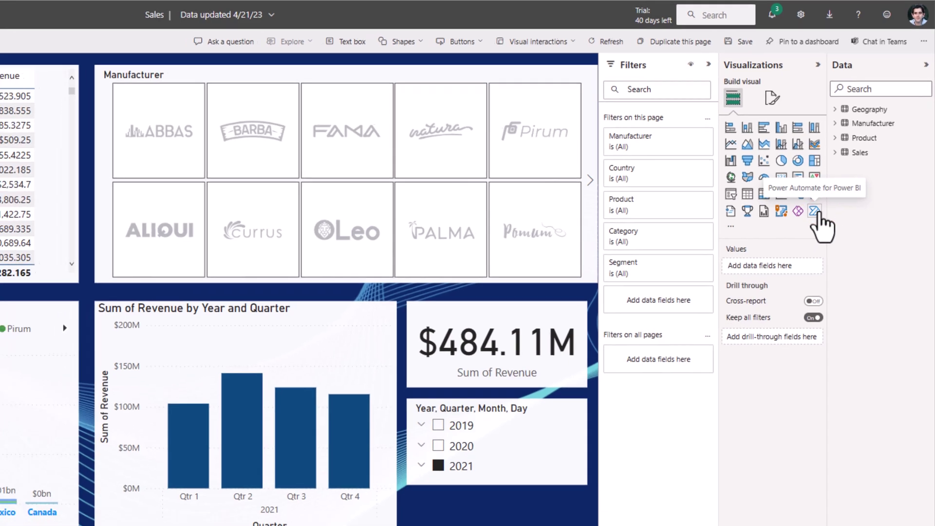
{"action": "left_click", "coordinate": [810, 216]}
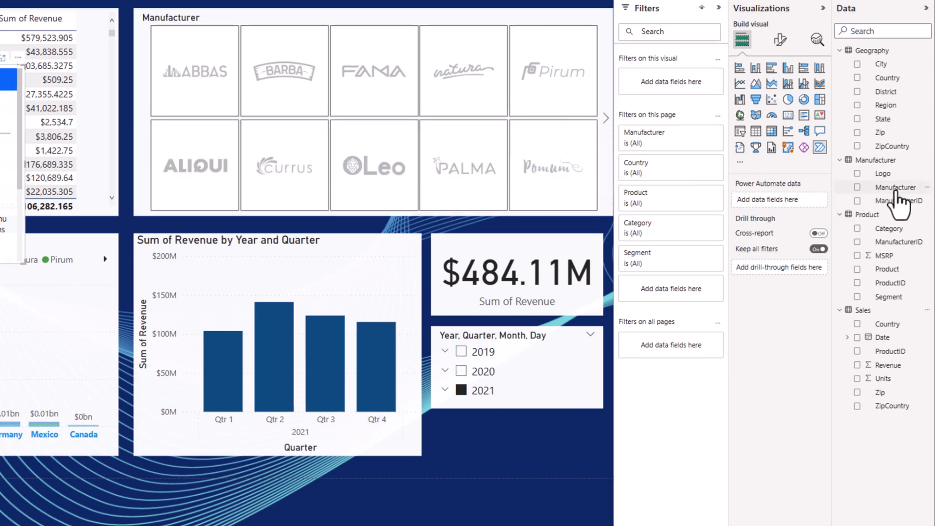
{"action": "left_click_drag", "start_coordinate": [896, 192], "coordinate": [778, 201]}
{"action": "left_click_drag", "start_coordinate": [887, 269], "coordinate": [776, 217]}
{"action": "left_click_drag", "start_coordinate": [891, 298], "coordinate": [783, 227]}
{"action": "left_click_drag", "start_coordinate": [887, 366], "coordinate": [785, 251]}
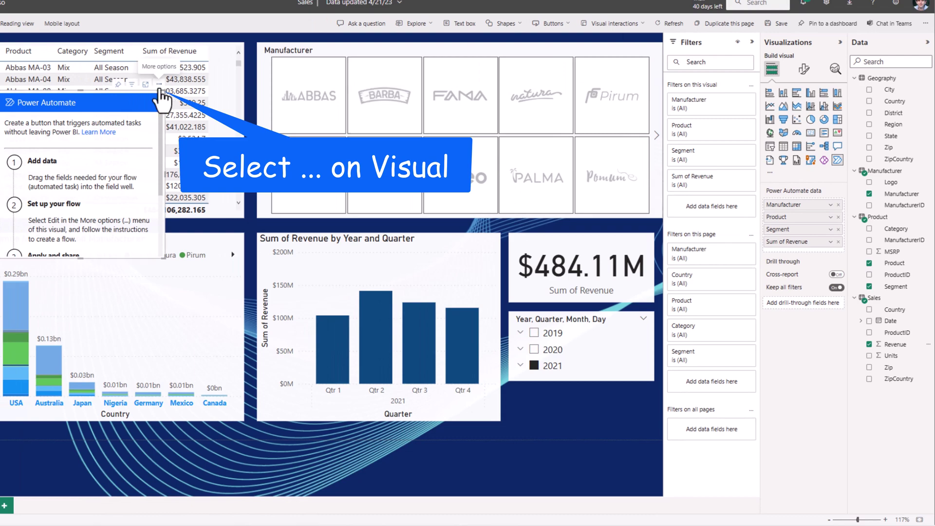
Edit the visual's flow and create a new instant cloud flow with the Power BI button trigger.
{"action": "left_click", "coordinate": [159, 85]}
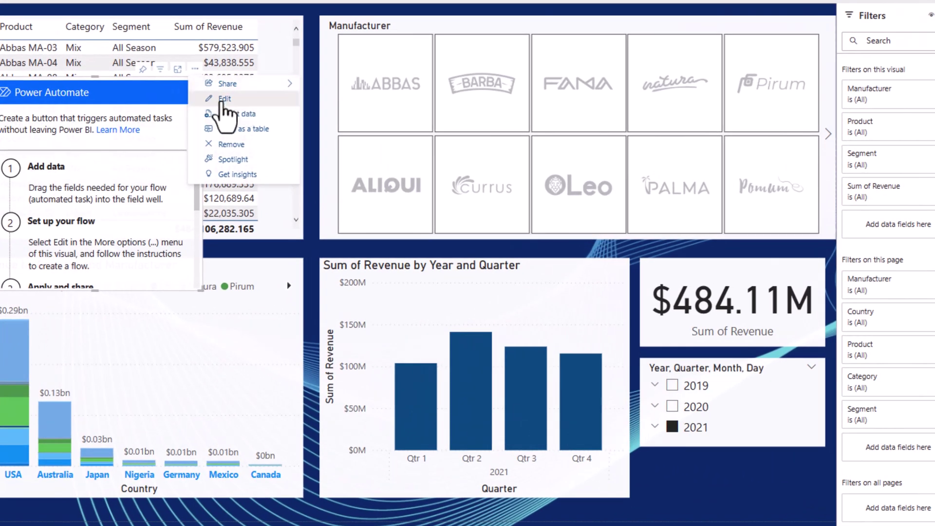
{"action": "left_click", "coordinate": [222, 99]}
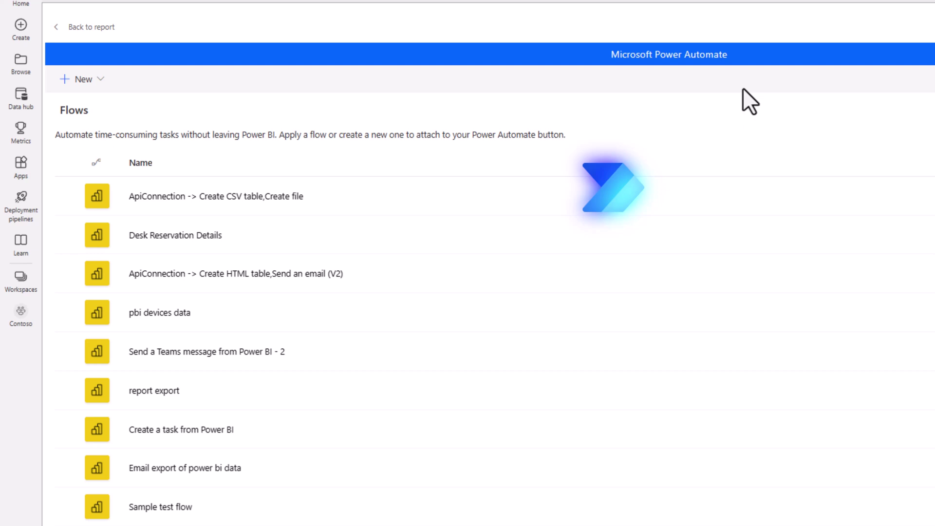
{"action": "left_click", "coordinate": [85, 80]}
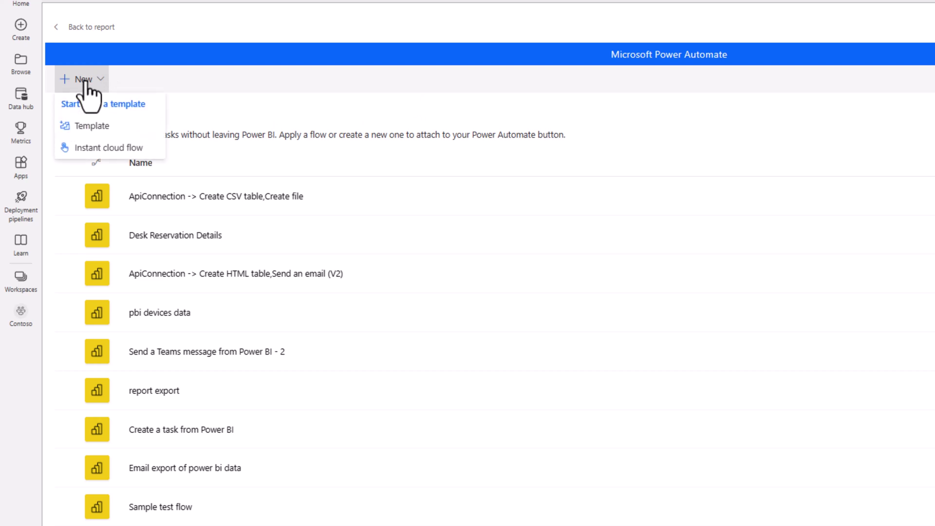
{"action": "left_click", "coordinate": [112, 148]}
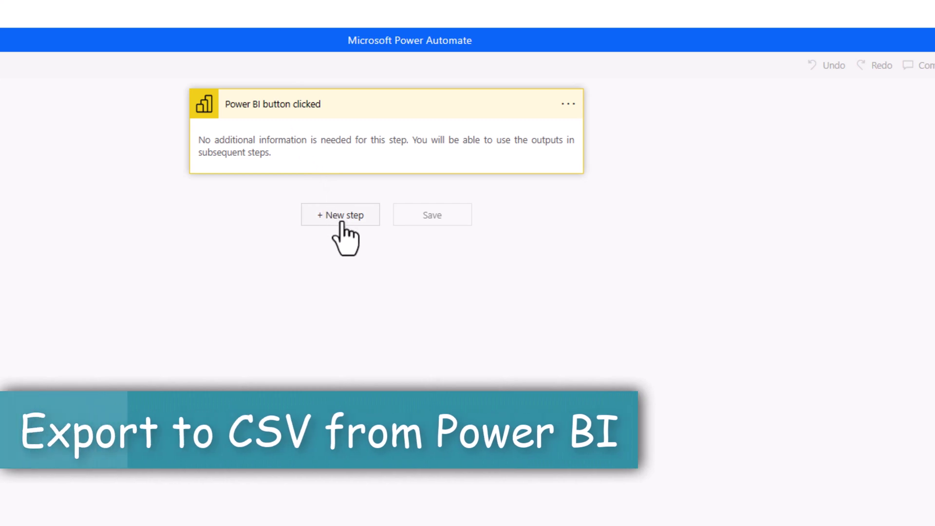
Add a Create CSV table step after the trigger, with From set to the tabular Power BI data.
{"action": "left_click", "coordinate": [361, 220]}
{"action": "type", "text": "cs"}
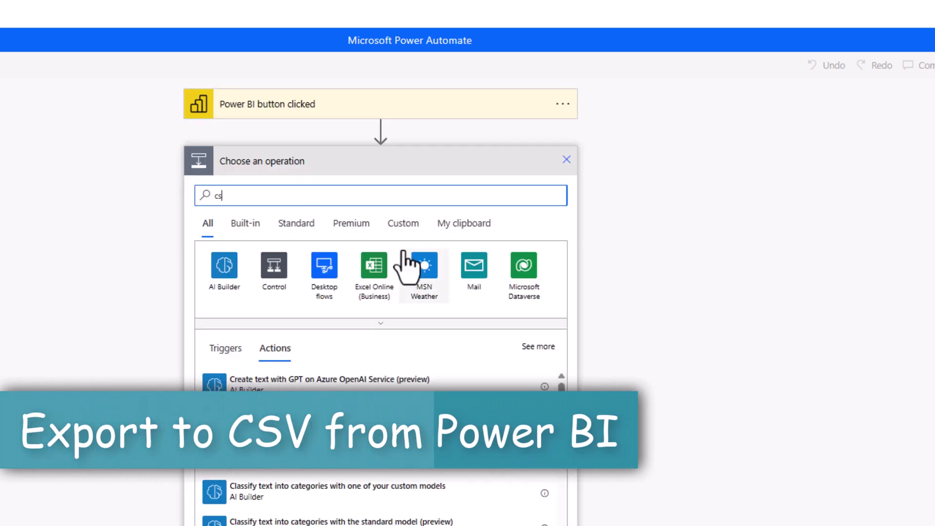
{"action": "type", "text": "v"}
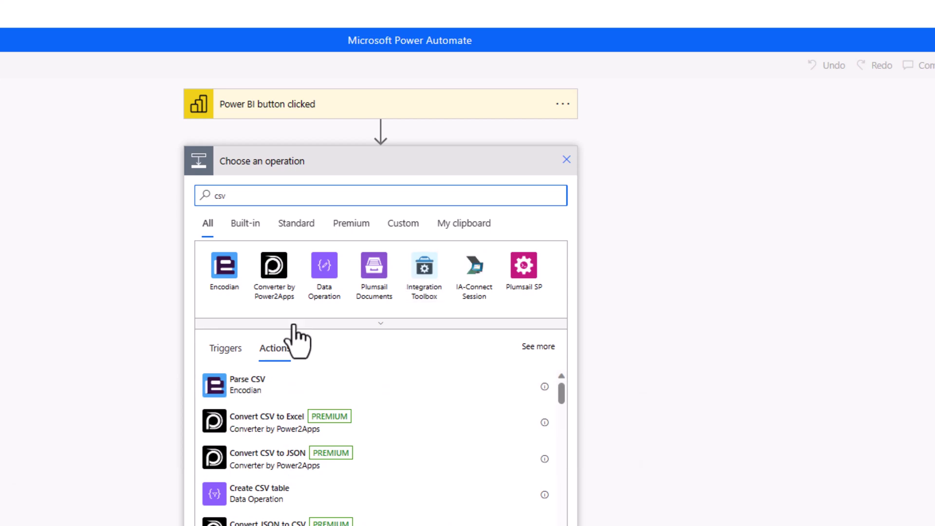
{"action": "left_click", "coordinate": [267, 492]}
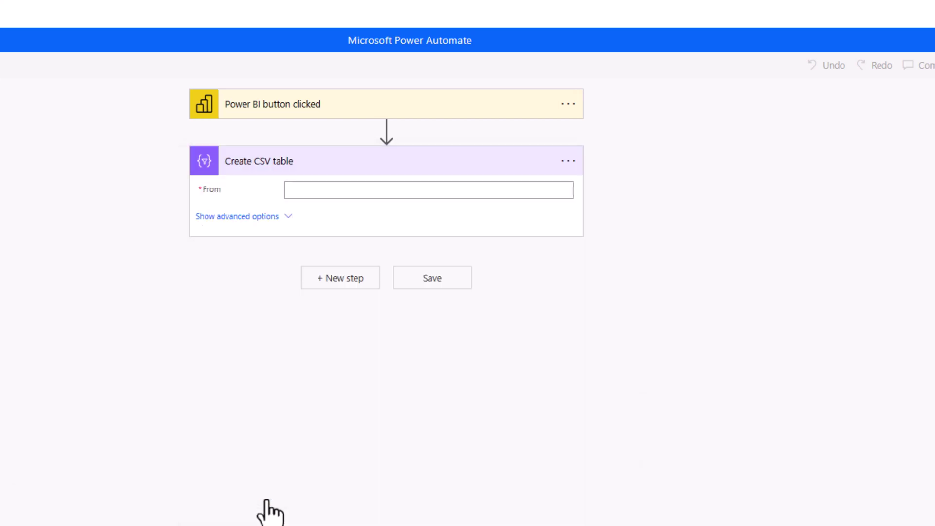
{"action": "left_click", "coordinate": [292, 190]}
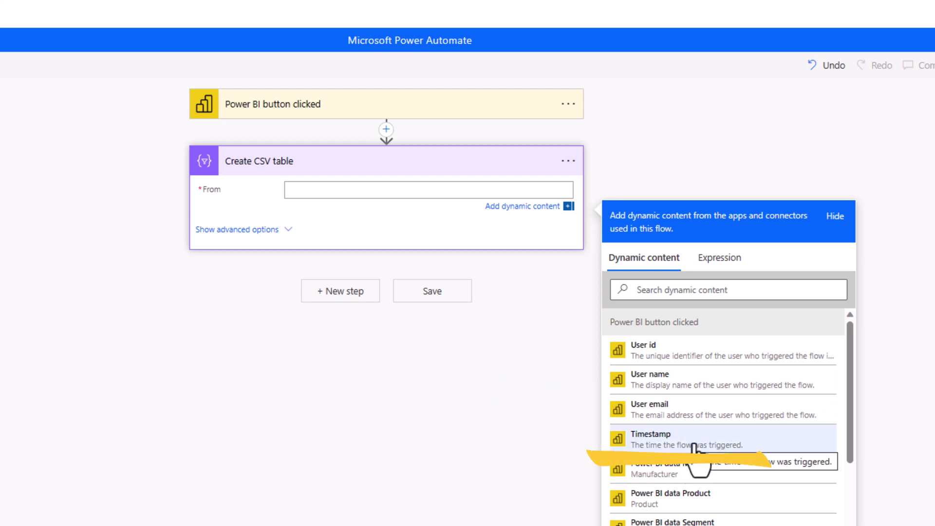
{"action": "scroll", "coordinate": [697, 429], "scroll_direction": "down", "scroll_amount": 3}
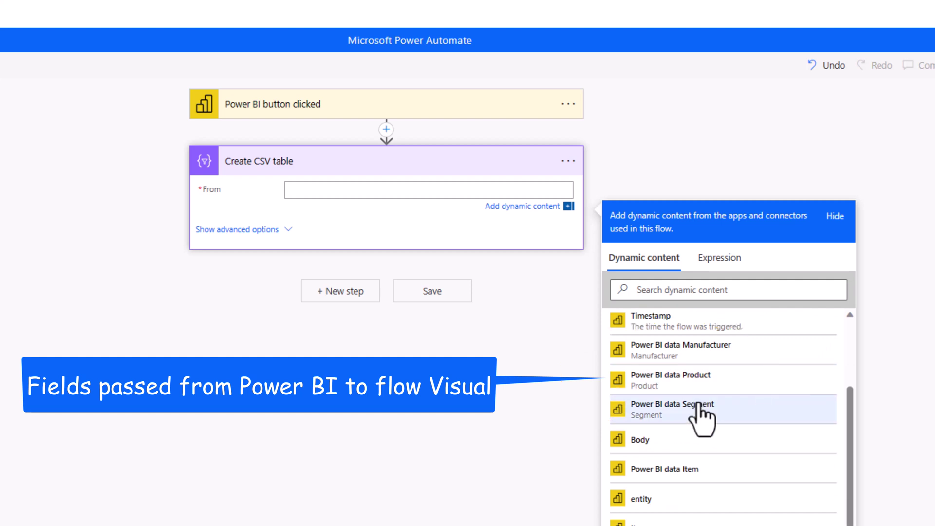
{"action": "scroll", "coordinate": [701, 409], "scroll_direction": "down", "scroll_amount": 3}
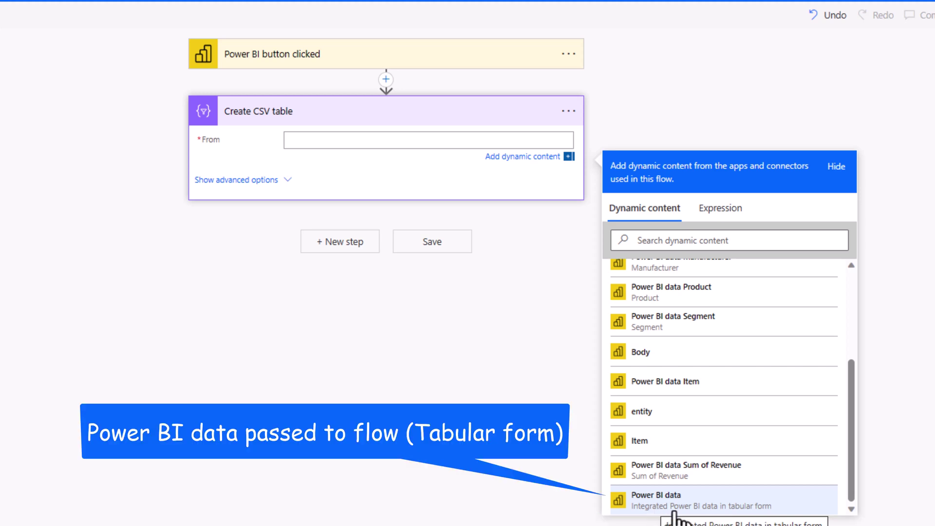
{"action": "left_click", "coordinate": [666, 507]}
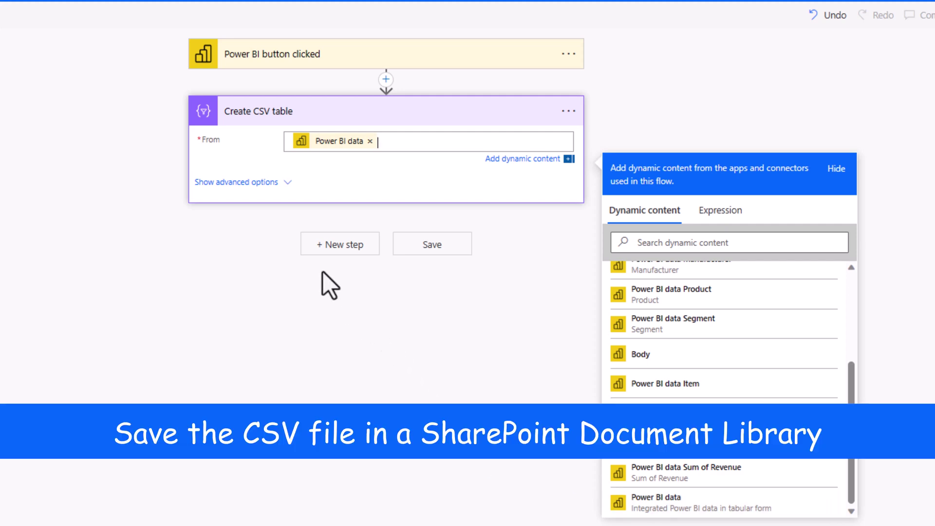
In the Contoso Documents library, create a folder named Sales_Data_CSV and open it.
{"action": "left_click", "coordinate": [228, 8]}
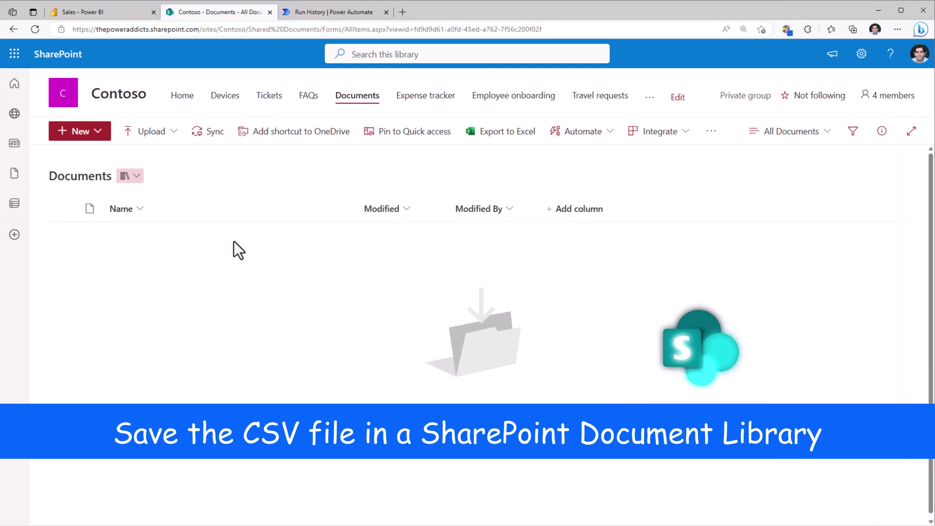
{"action": "left_click", "coordinate": [99, 136]}
{"action": "left_click", "coordinate": [108, 159]}
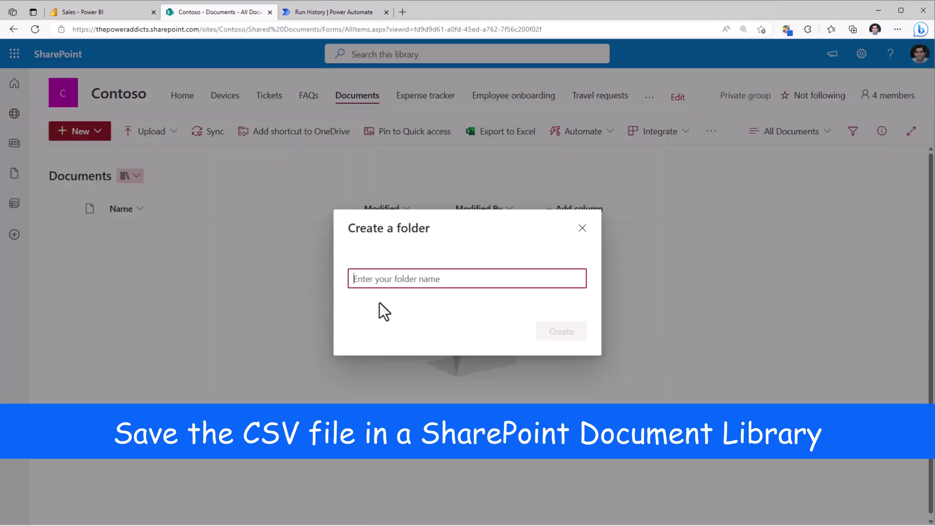
{"action": "type", "text": "Sales_Data_CSV"}
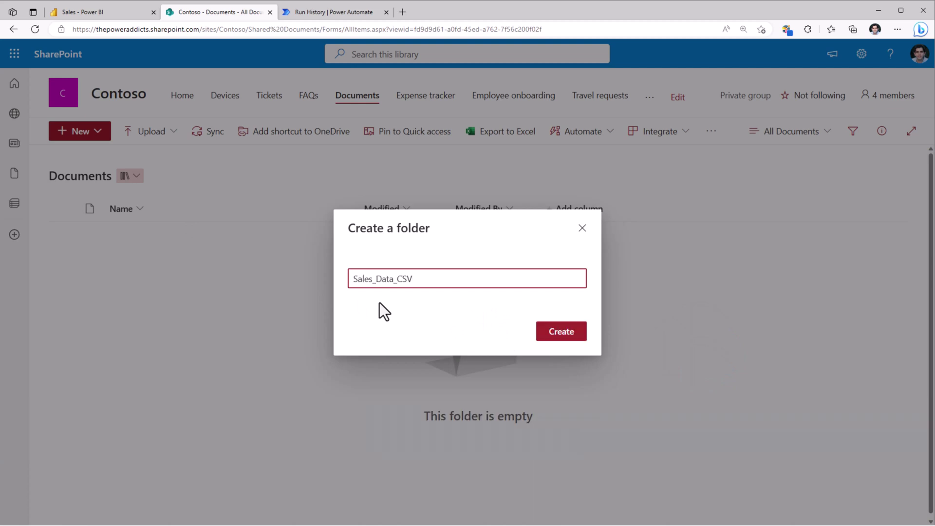
{"action": "left_click", "coordinate": [573, 333]}
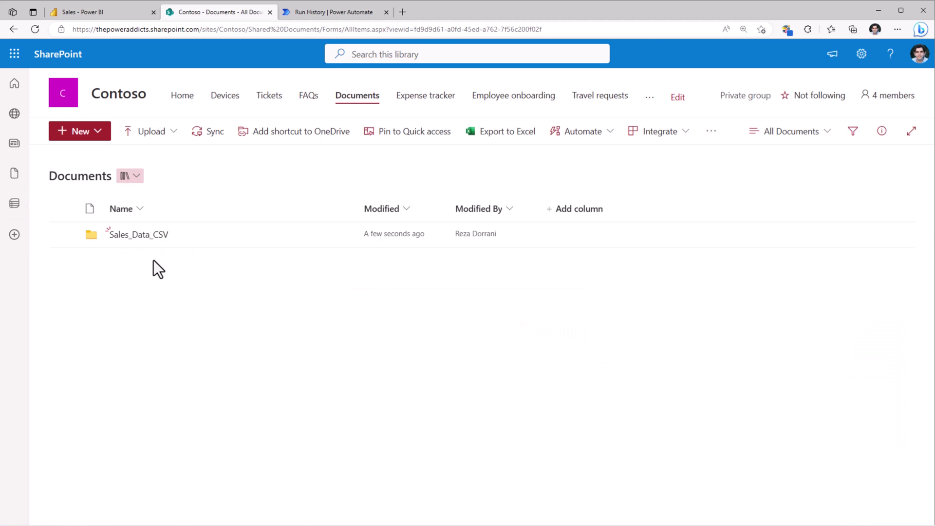
{"action": "left_click", "coordinate": [139, 235]}
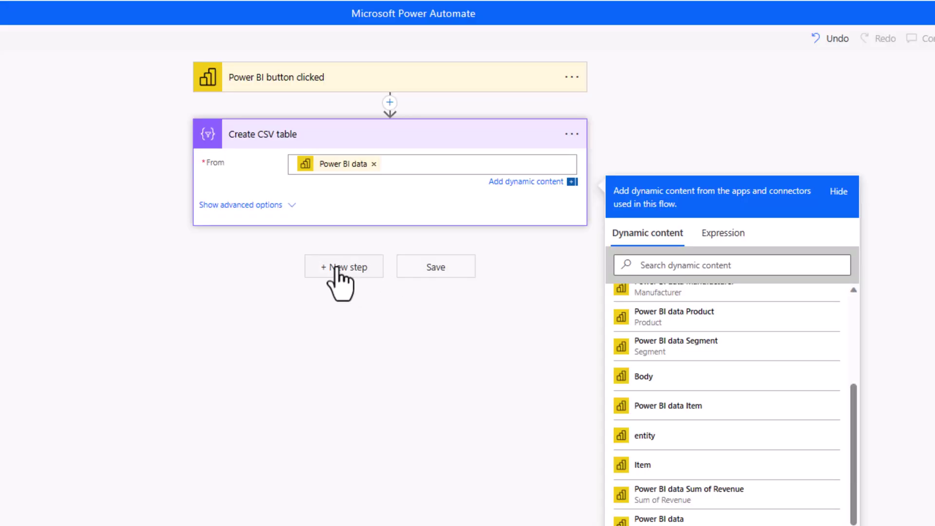
Add a SharePoint Create file step targeting Contoso's /Shared Documents/Sales_Data_CSV folder.
{"action": "left_click", "coordinate": [337, 268]}
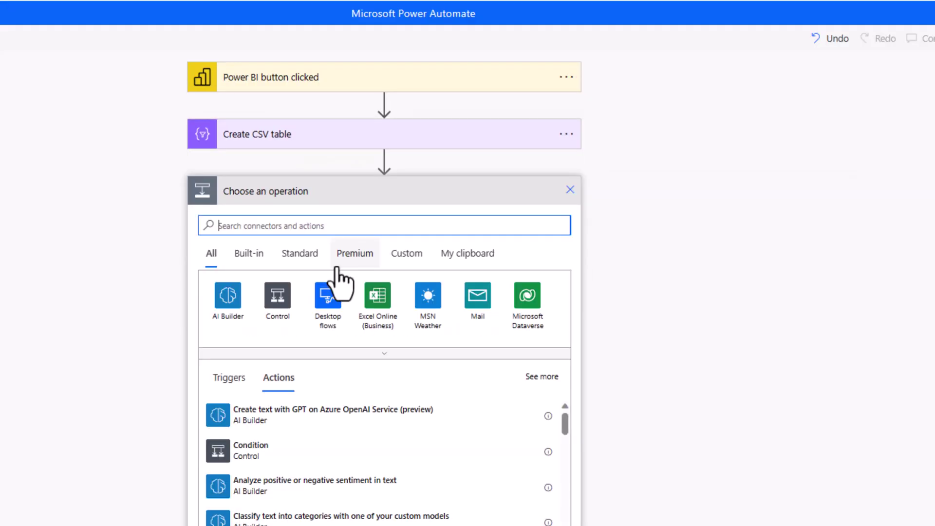
{"action": "type", "text": "cREATE FILE"}
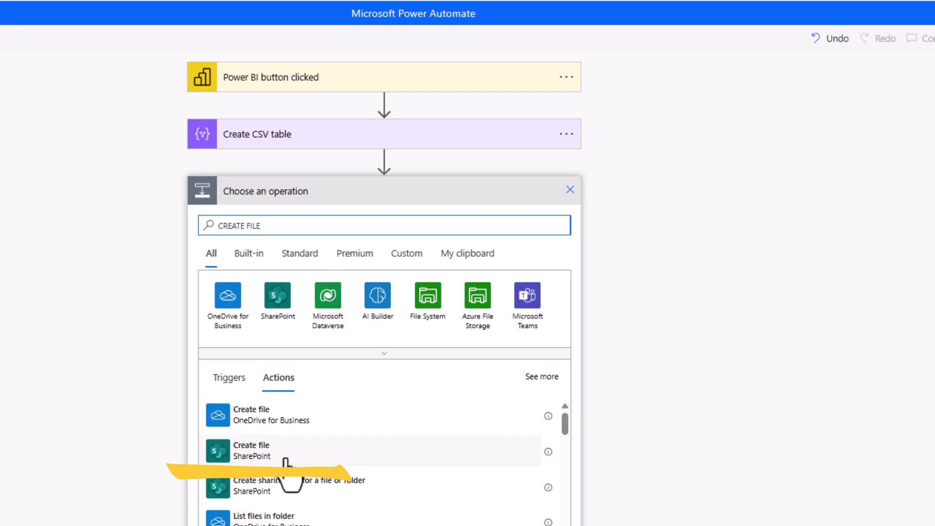
{"action": "left_click", "coordinate": [286, 461]}
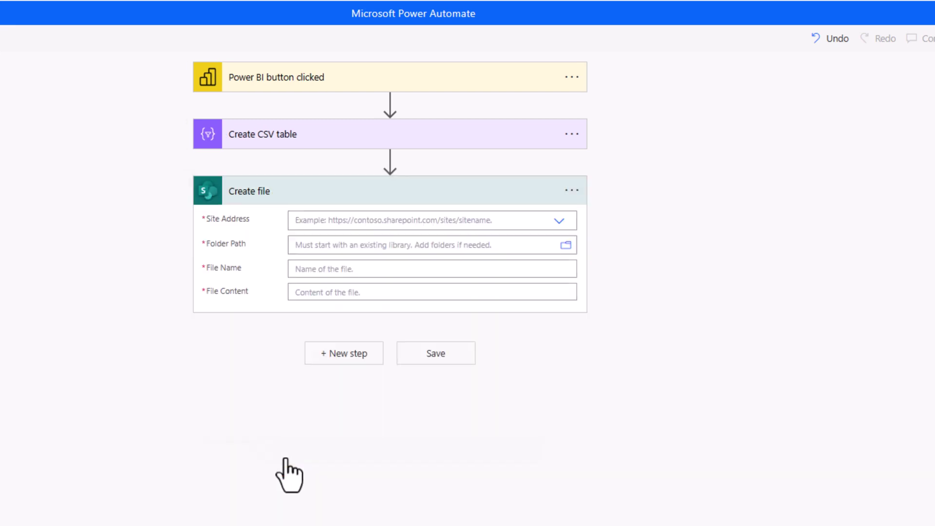
{"action": "left_click", "coordinate": [365, 218]}
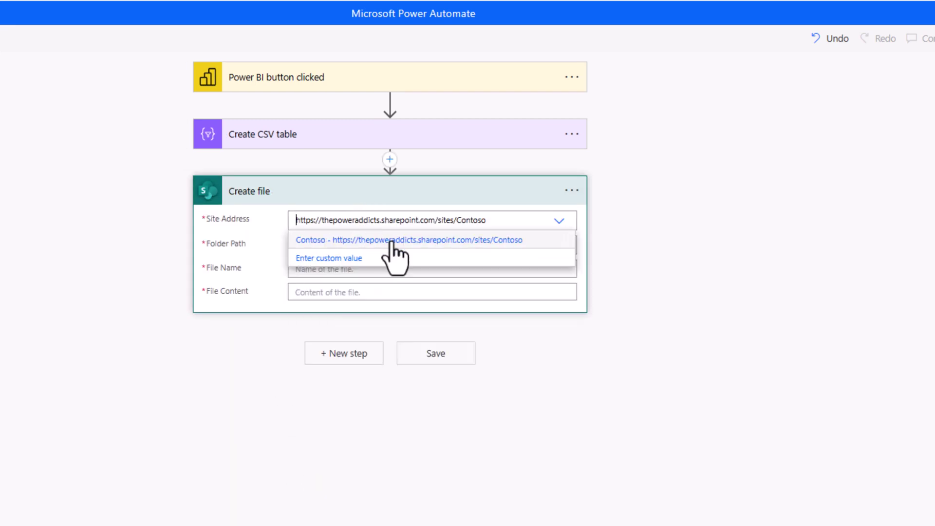
{"action": "left_click", "coordinate": [391, 242]}
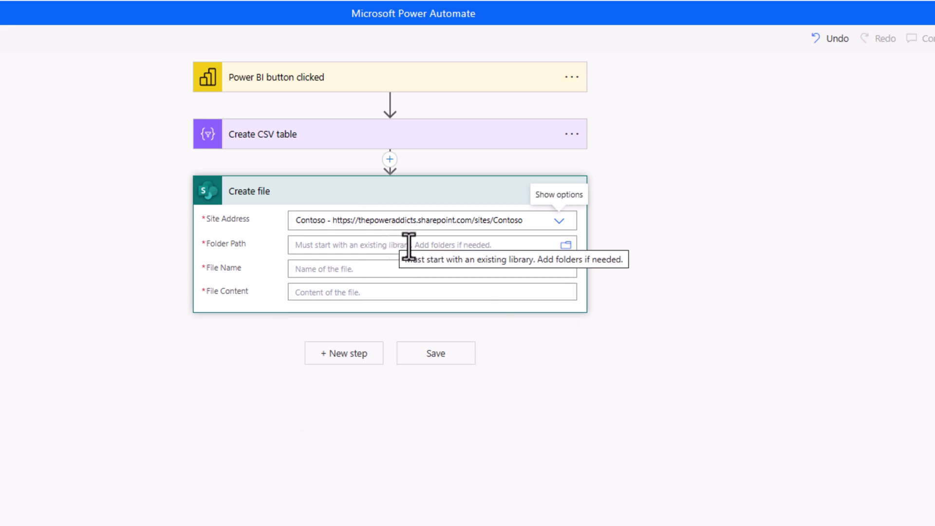
{"action": "left_click", "coordinate": [565, 247]}
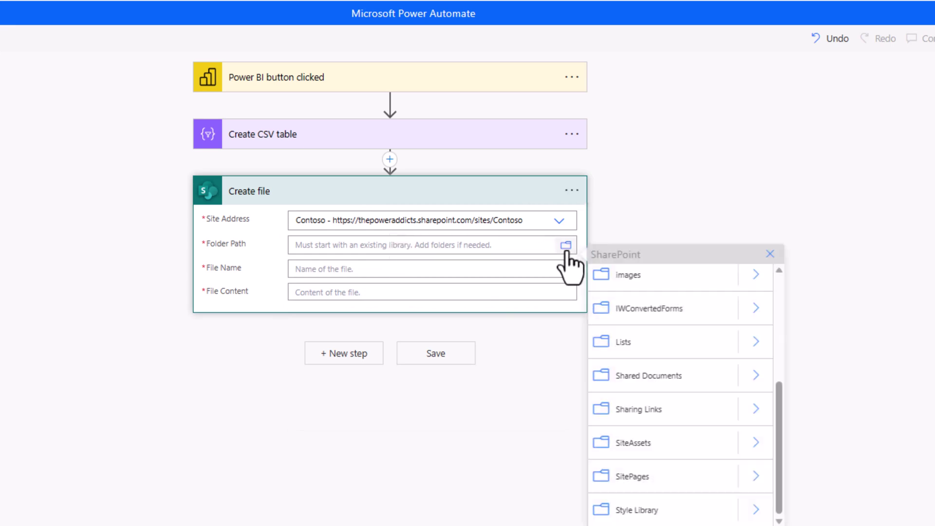
{"action": "left_click", "coordinate": [756, 375]}
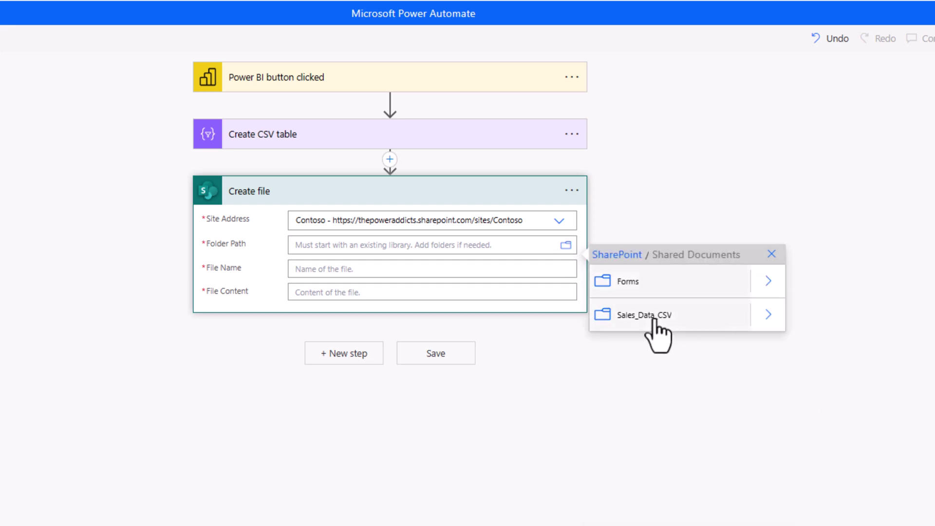
{"action": "left_click", "coordinate": [655, 319]}
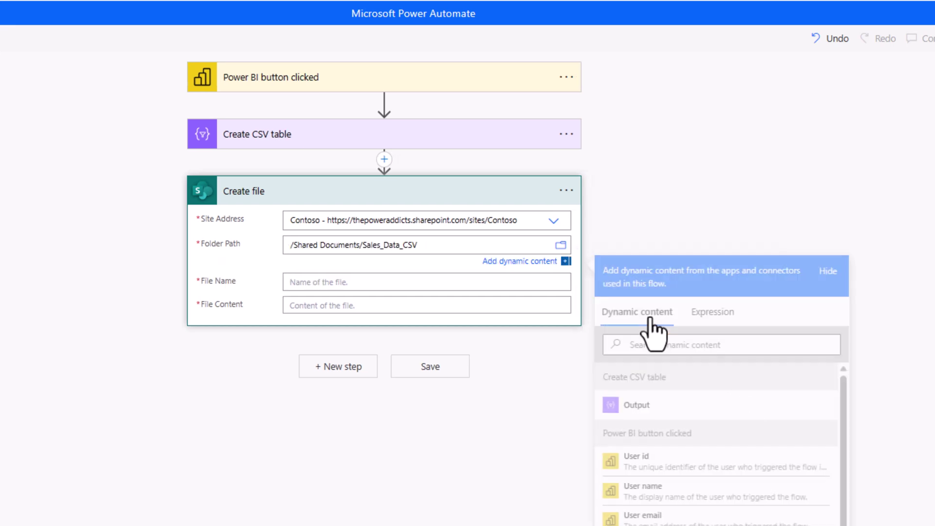
Set the file name to Sales_Data_ followed by the utcNow() expression and .csv.
{"action": "left_click", "coordinate": [397, 286]}
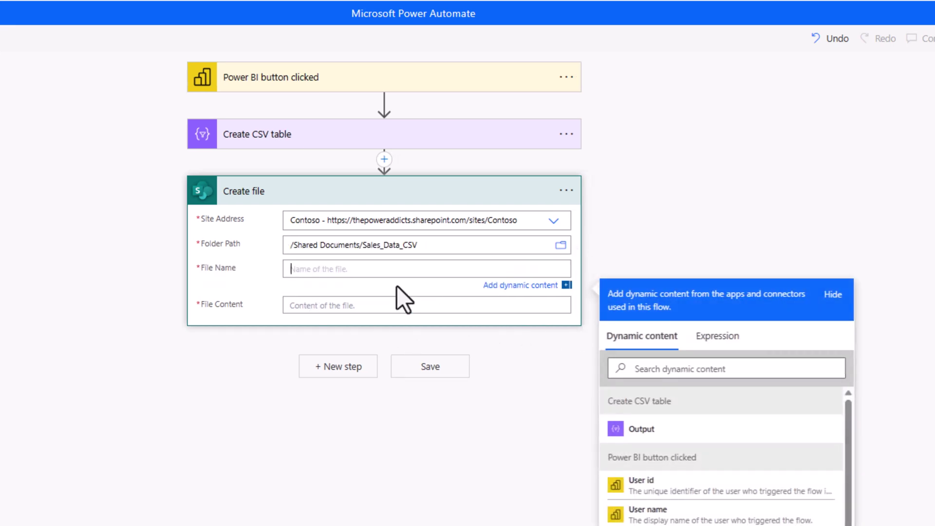
{"action": "type", "text": "Sales_Data"}
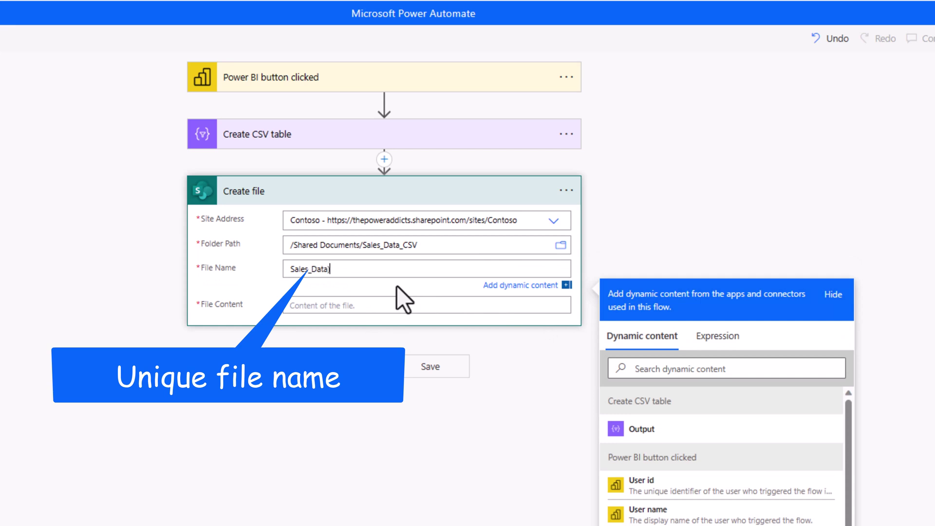
{"action": "type", "text": "_"}
{"action": "left_click", "coordinate": [704, 337]}
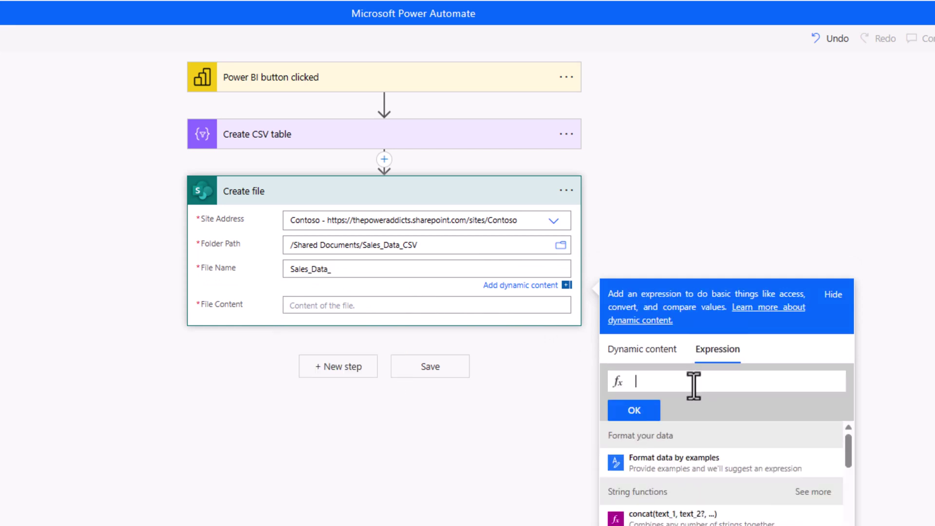
{"action": "type", "text": "utcno"}
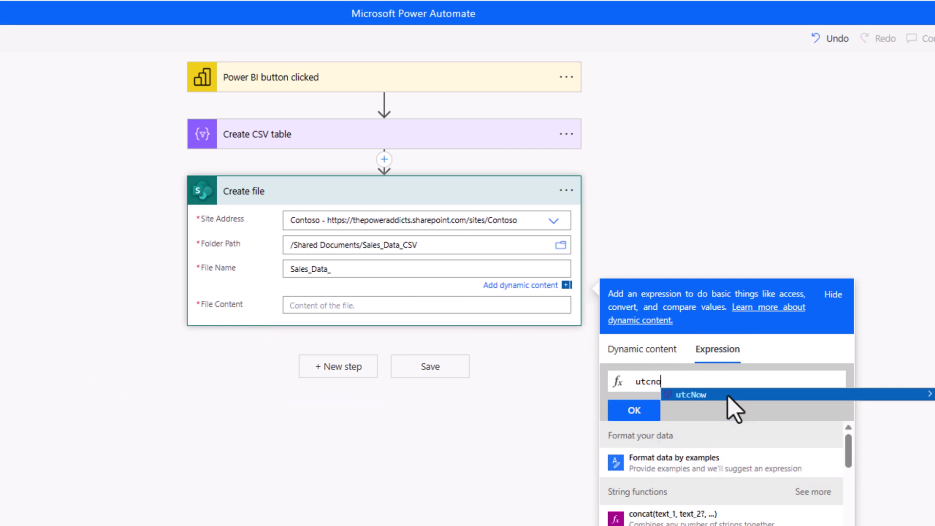
{"action": "left_click", "coordinate": [729, 396]}
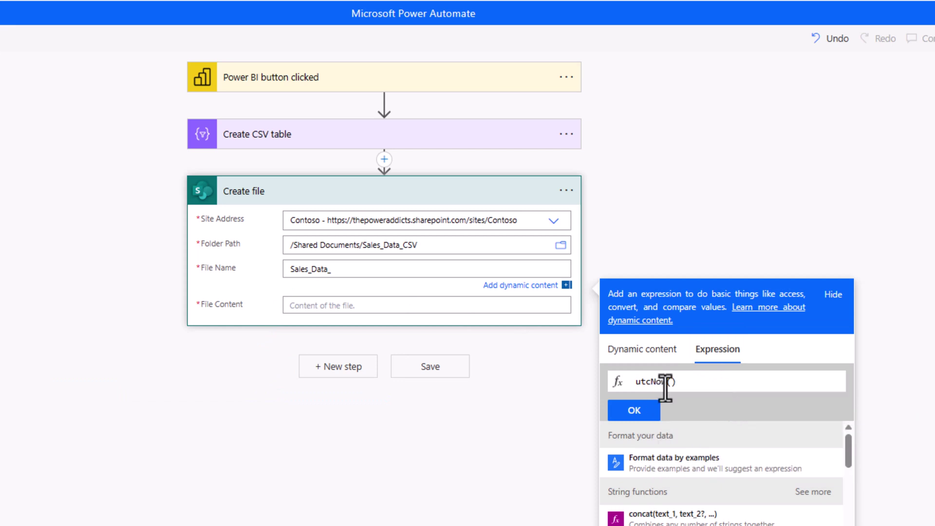
{"action": "left_click", "coordinate": [648, 411]}
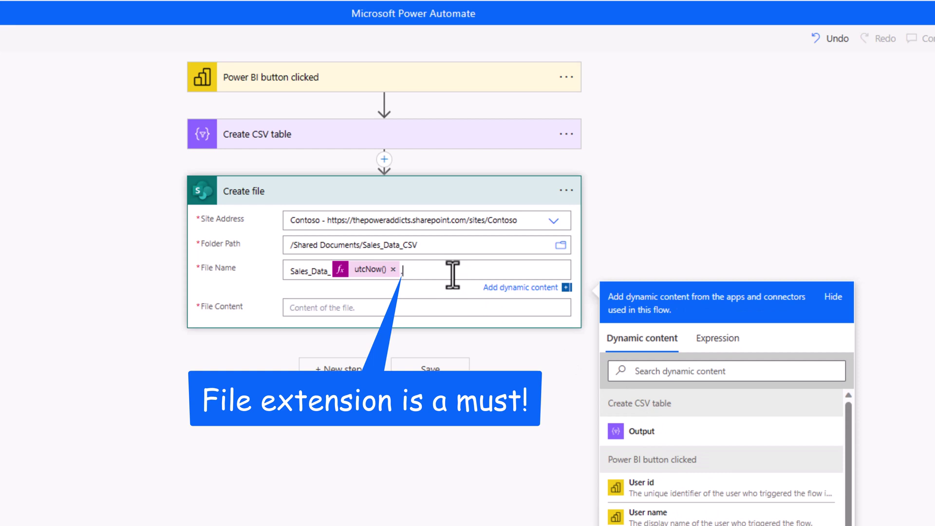
{"action": "type", "text": ".csv"}
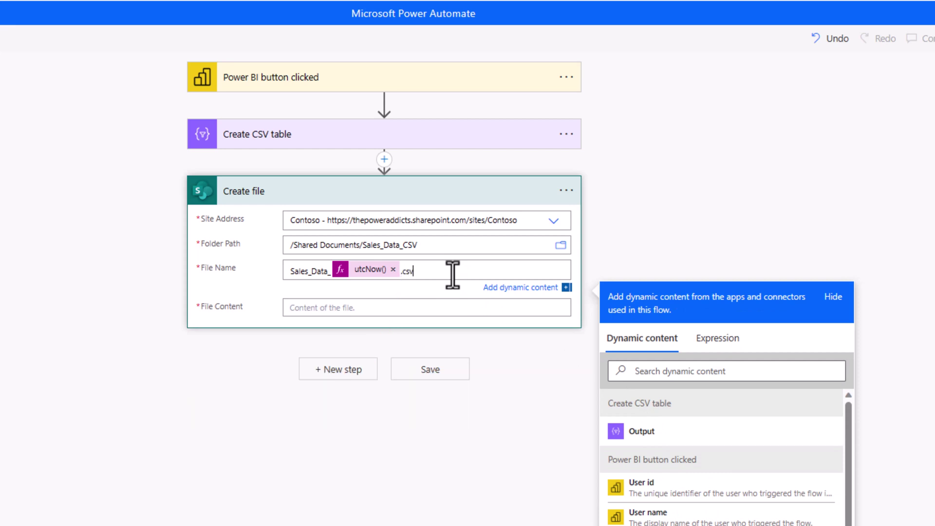
Set File Content to the CSV table Output, name the flow Export to CSV, and save and apply it.
{"action": "left_click", "coordinate": [374, 305]}
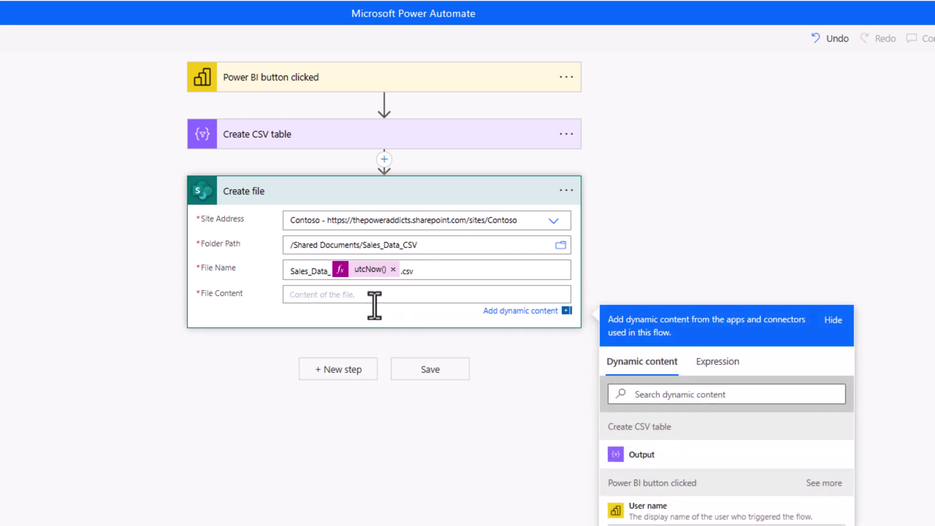
{"action": "left_click", "coordinate": [642, 454]}
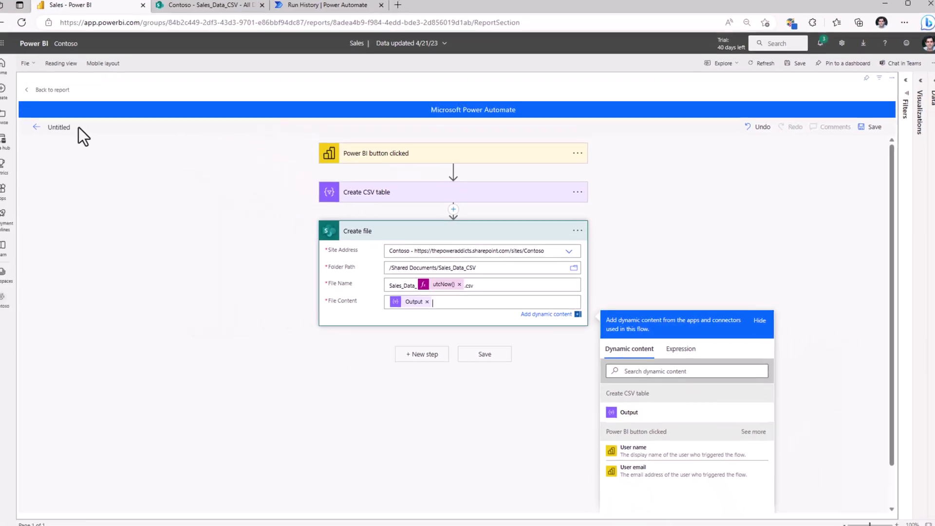
{"action": "left_click", "coordinate": [52, 127]}
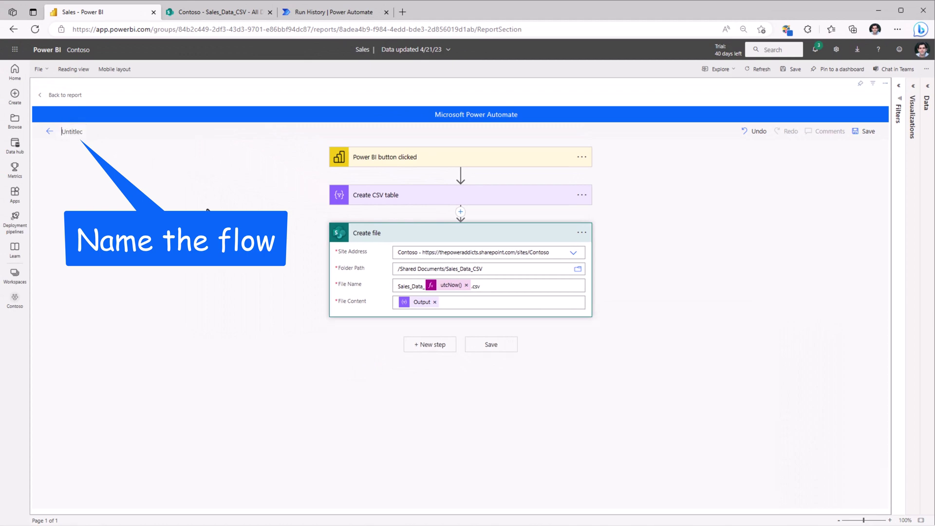
{"action": "left_click", "coordinate": [865, 131]}
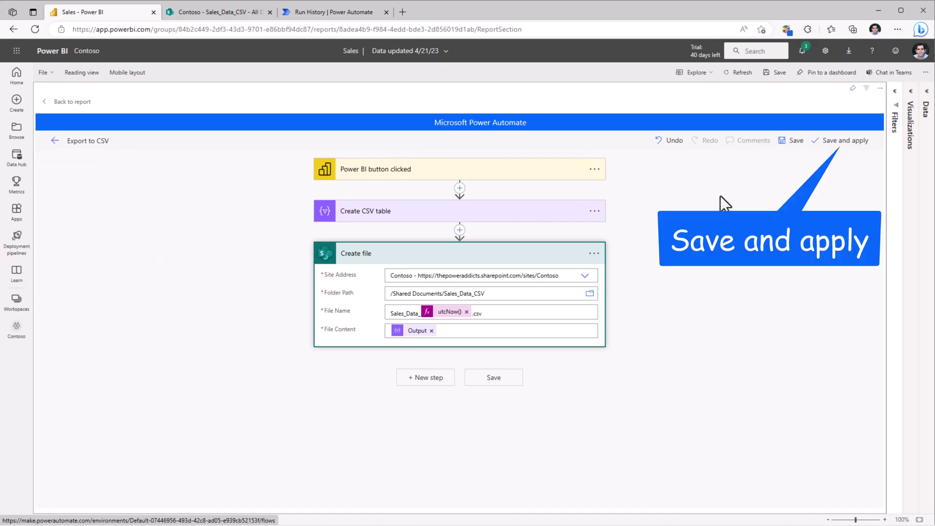
{"action": "left_click", "coordinate": [842, 144]}
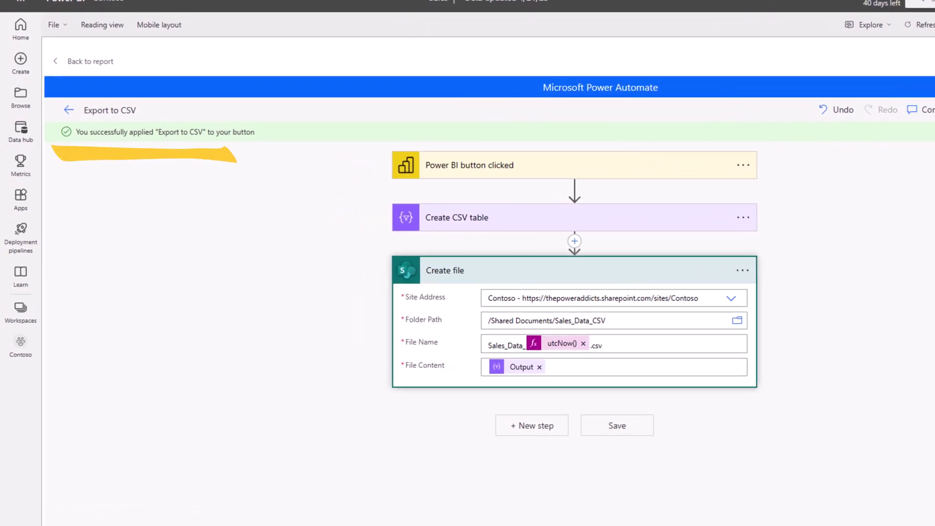
Back in the report, resize the Run flow button into a small bar under the date slicer, then save.
{"action": "left_click", "coordinate": [77, 63]}
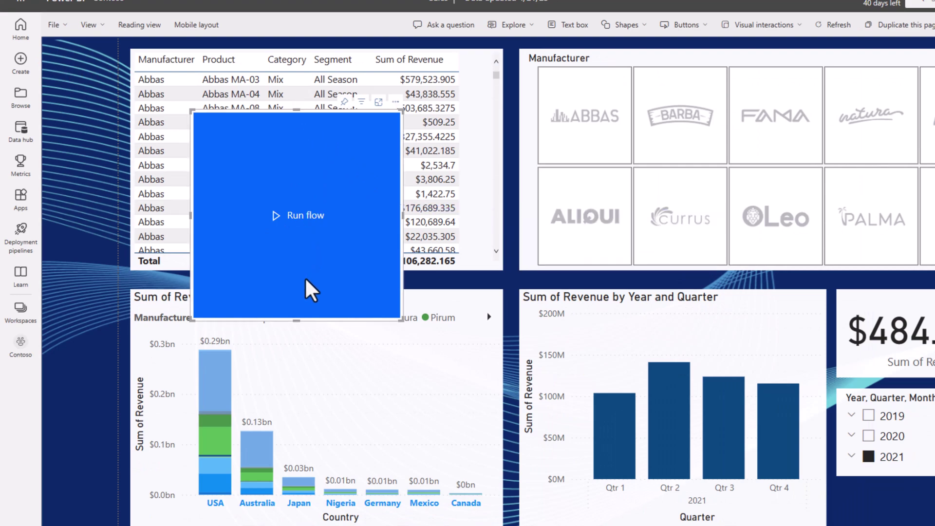
{"action": "left_click_drag", "start_coordinate": [296, 112], "coordinate": [857, 473]}
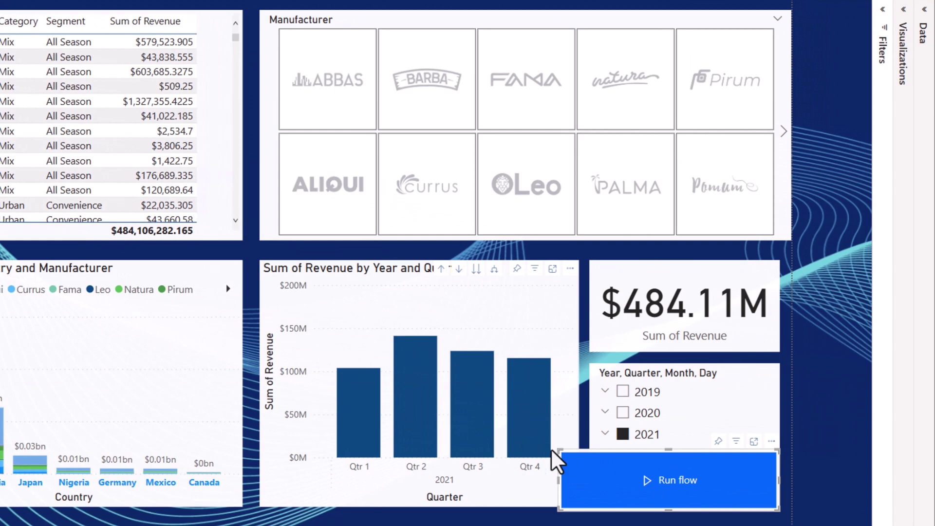
{"action": "left_click_drag", "start_coordinate": [559, 450], "coordinate": [590, 467]}
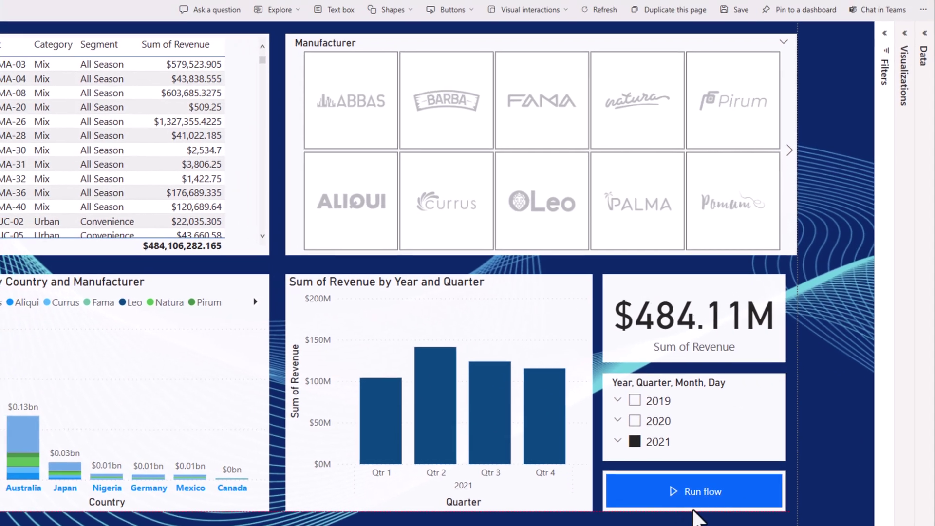
{"action": "mouse_move", "coordinate": [778, 488]}
{"action": "left_mouse_down"}
{"action": "mouse_move", "coordinate": [696, 482]}
{"action": "mouse_move", "coordinate": [706, 501]}
{"action": "left_mouse_up"}
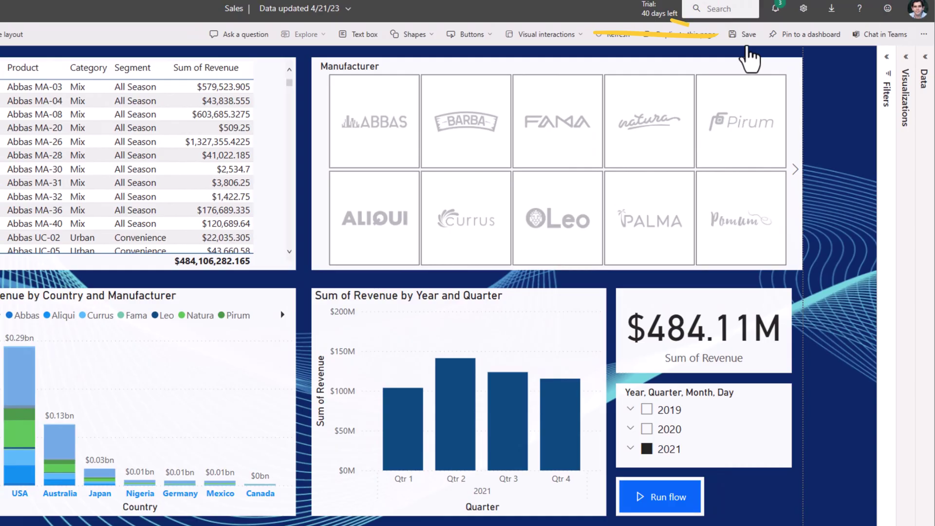
{"action": "left_click", "coordinate": [747, 40]}
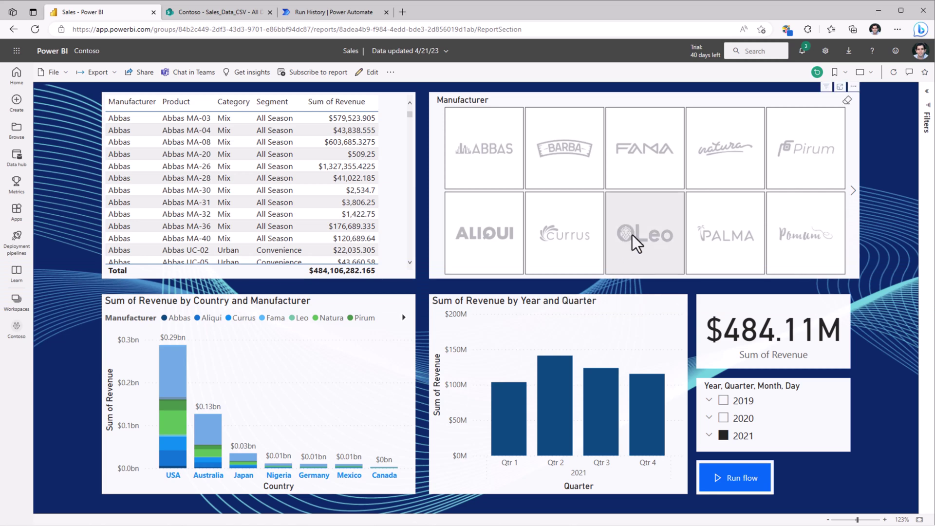
Filter the report to Leo and USA ($3.28M), then trigger the export with Run flow.
{"action": "left_click", "coordinate": [632, 235]}
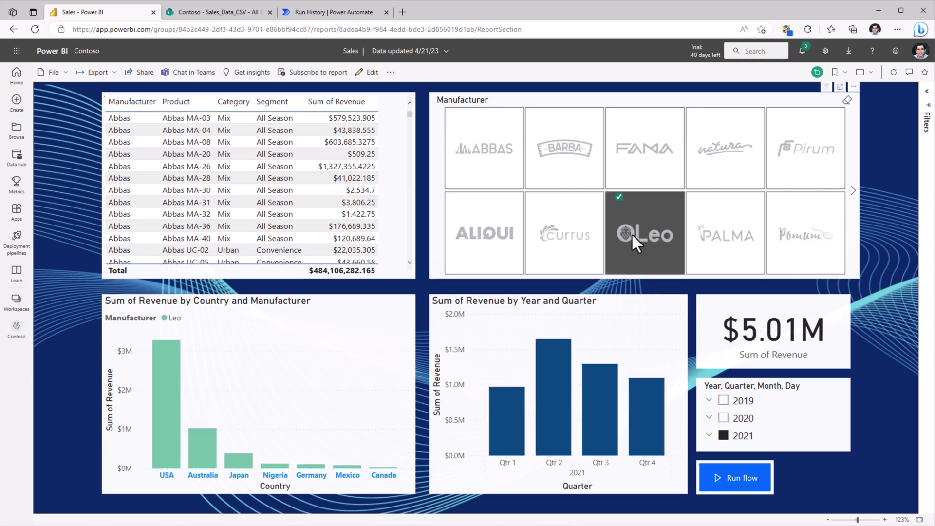
{"action": "left_click", "coordinate": [169, 397]}
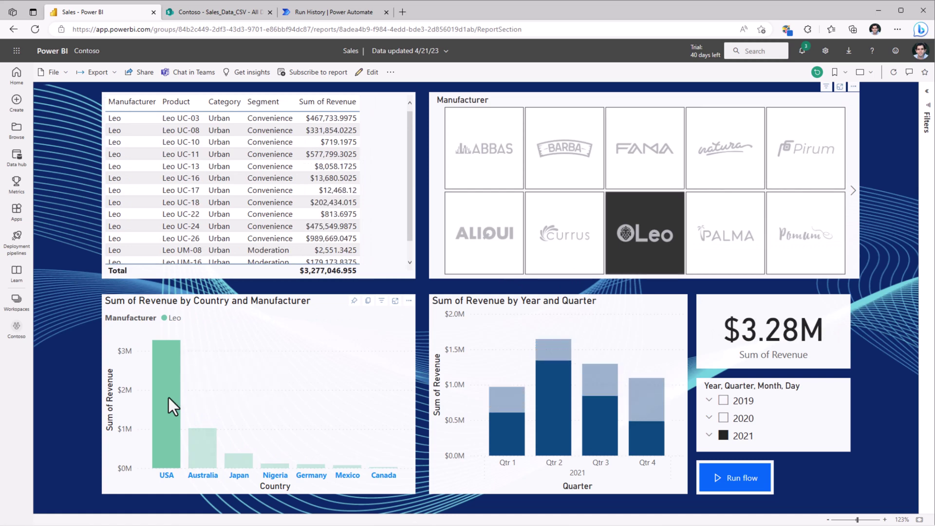
{"action": "left_click", "coordinate": [744, 478]}
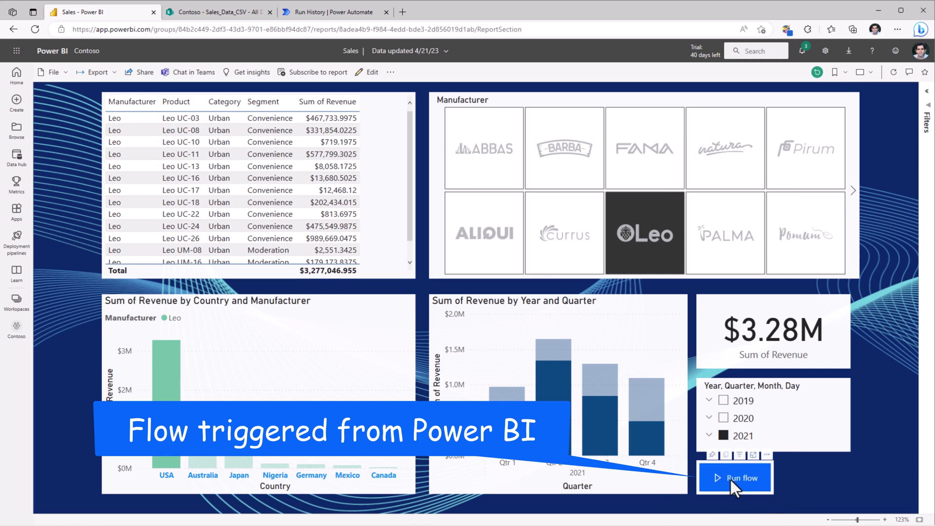
Open the exported Sales_Data CSV from SharePoint in Excel, then rerun the export flow for VanArsdel.
{"action": "left_click", "coordinate": [241, 15]}
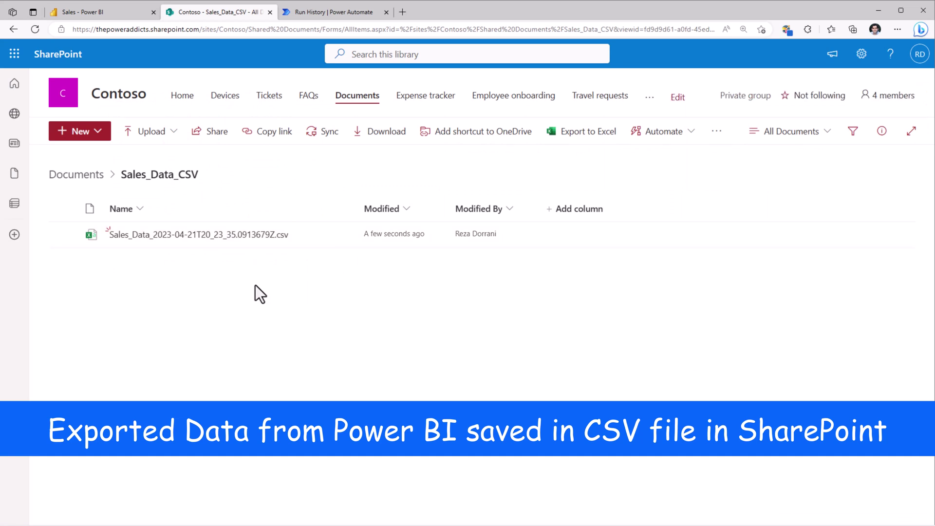
{"action": "left_click", "coordinate": [179, 235]}
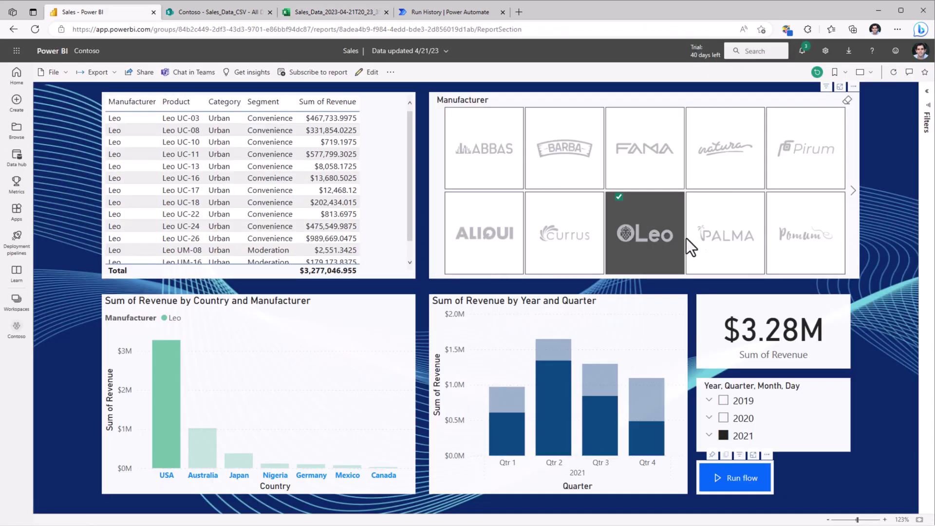
{"action": "scroll", "coordinate": [749, 214], "scroll_direction": "down", "scroll_amount": 1}
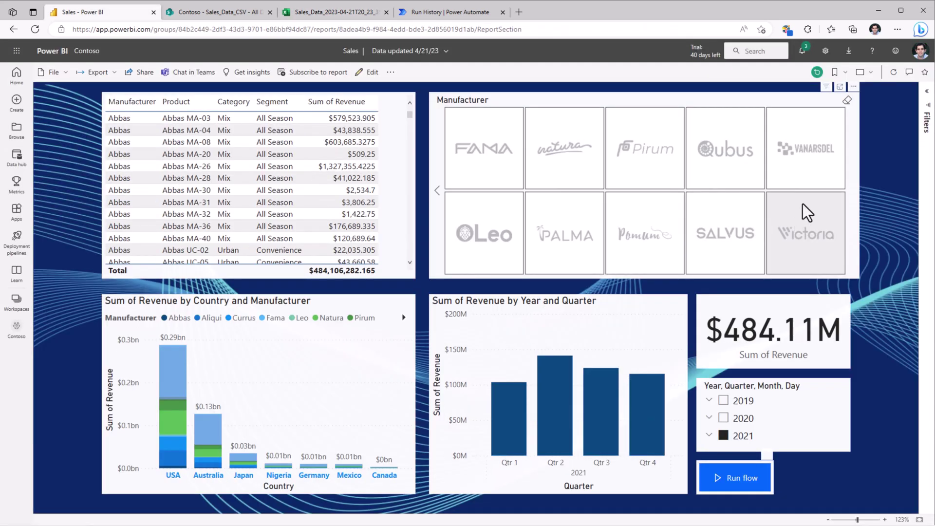
{"action": "left_click", "coordinate": [809, 163]}
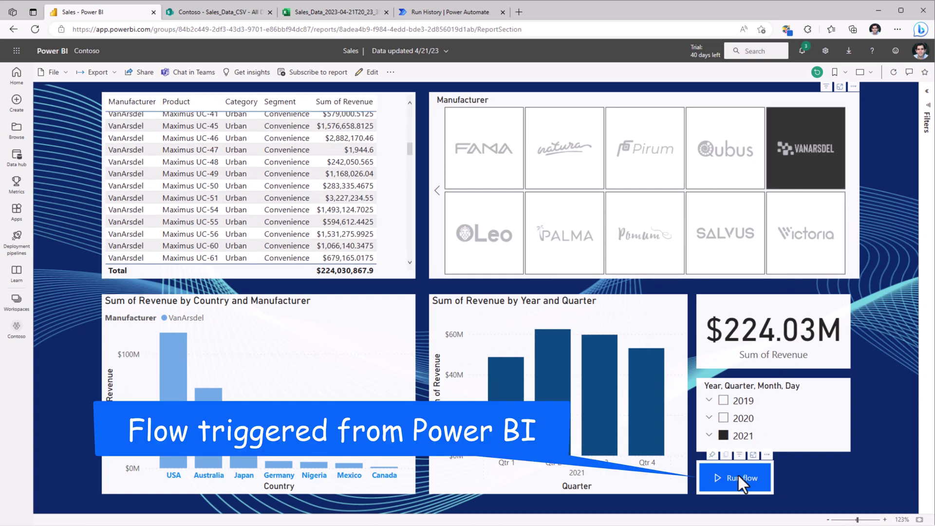
{"action": "left_click", "coordinate": [738, 475]}
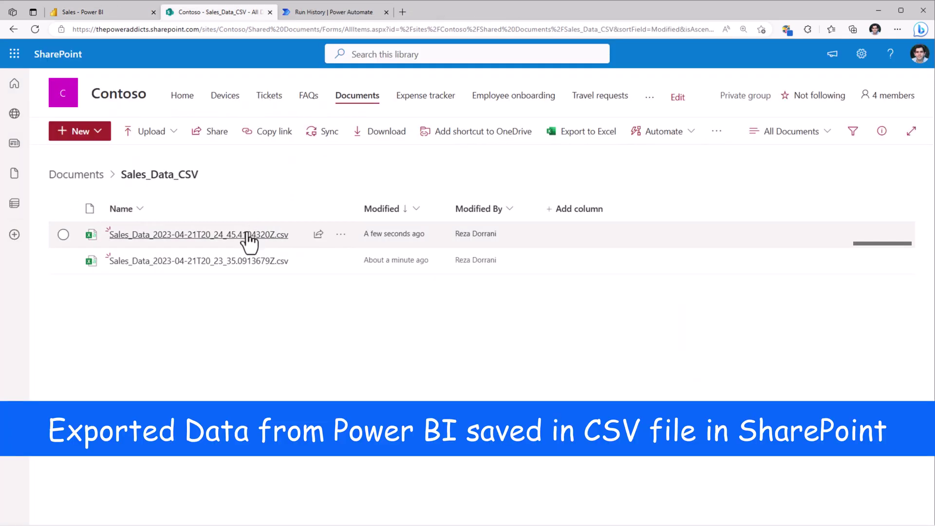
Confirm a second timestamped Sales_Data CSV now appears in the Sales_Data_CSV library.
{"action": "mouse_move", "coordinate": [250, 241]}
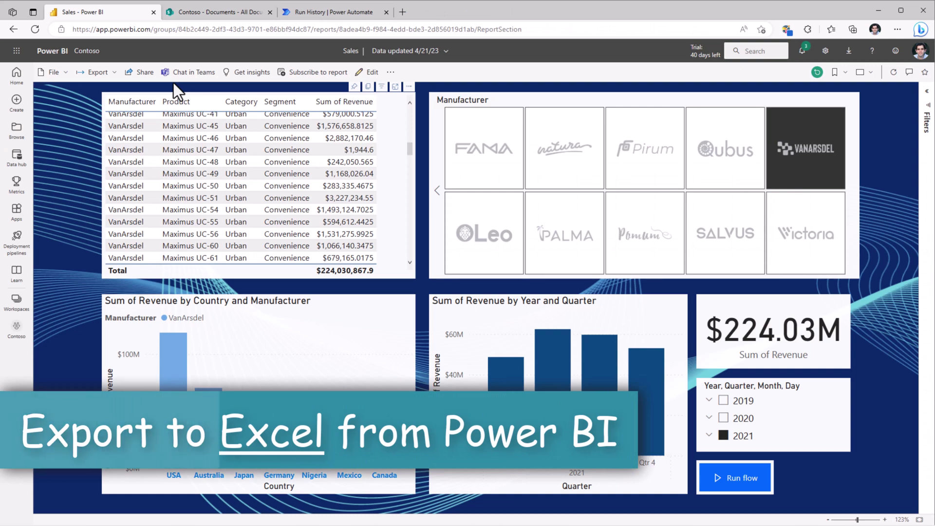
Upload Sales_Template.xlsx into the Contoso Documents library.
{"action": "left_click", "coordinate": [204, 13]}
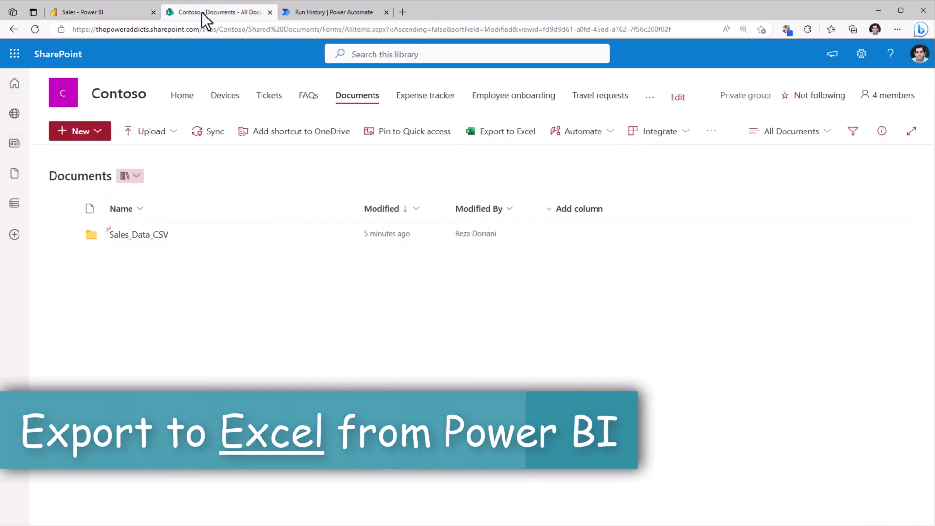
{"action": "left_click", "coordinate": [156, 136]}
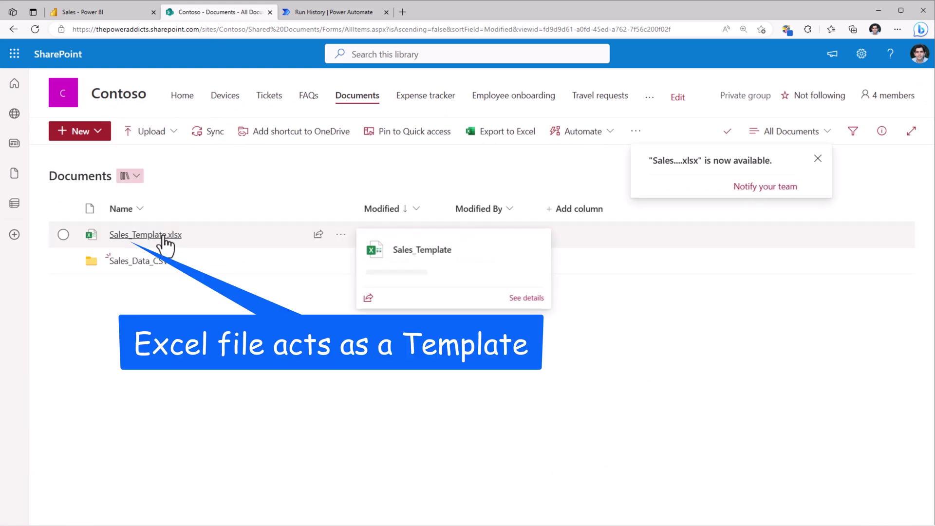
Open Sales_Template.xlsx in Excel Online and verify its table is named SalesData.
{"action": "left_click", "coordinate": [165, 247]}
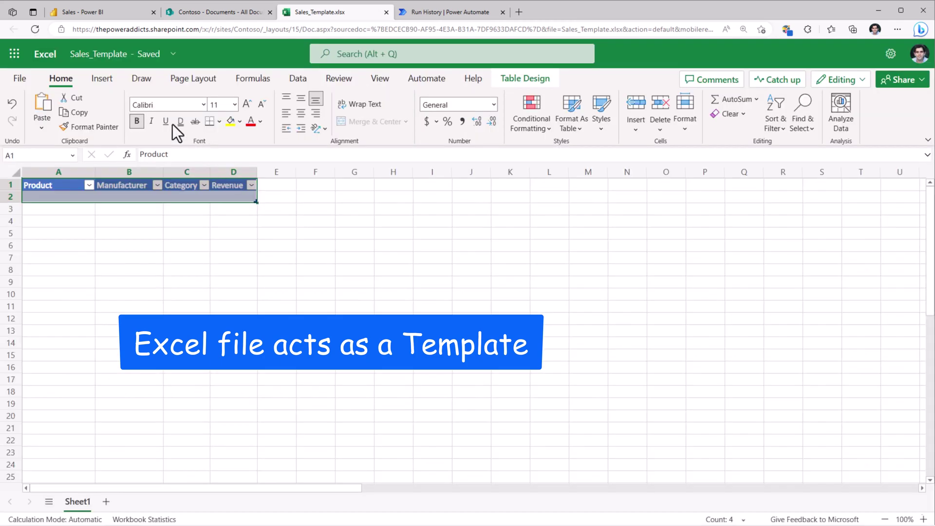
{"action": "left_click", "coordinate": [536, 80]}
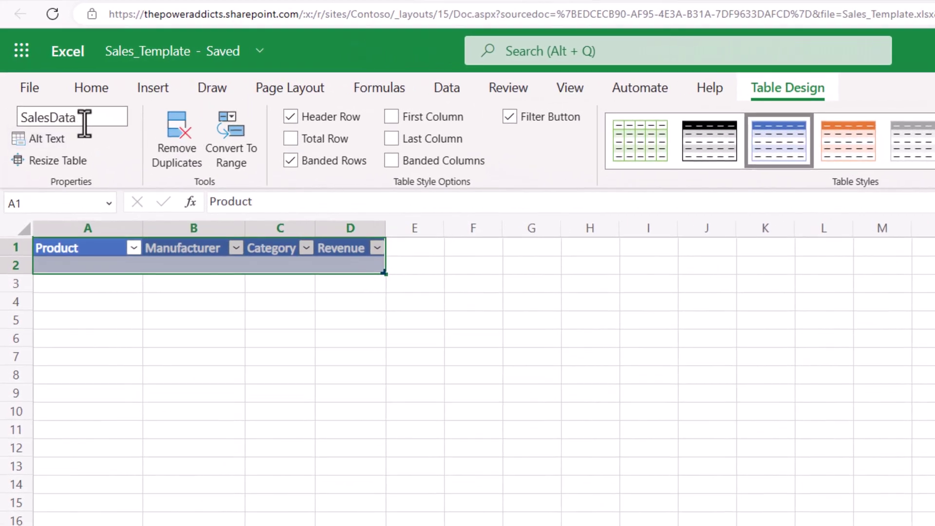
{"action": "left_click", "coordinate": [84, 119]}
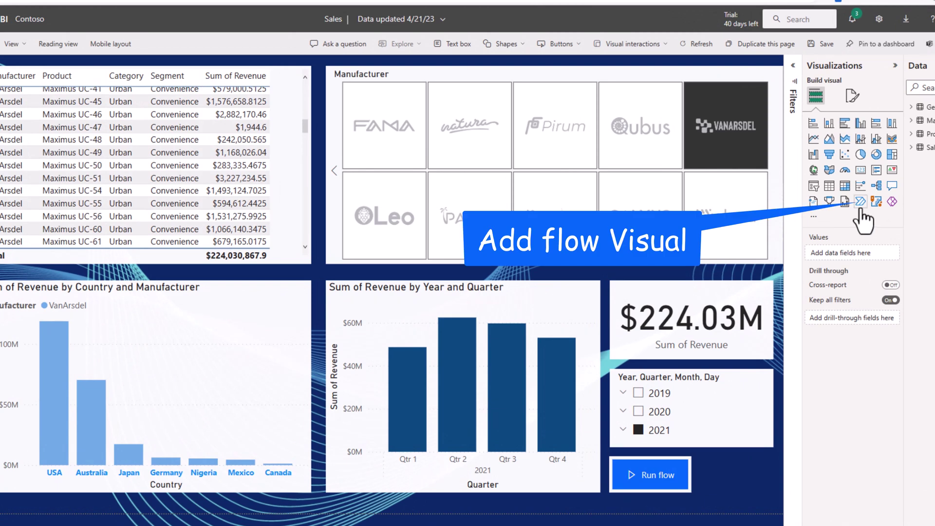
Add a Power Automate visual fed with Product, Manufacturer, Category and Revenue.
{"action": "left_click", "coordinate": [859, 201]}
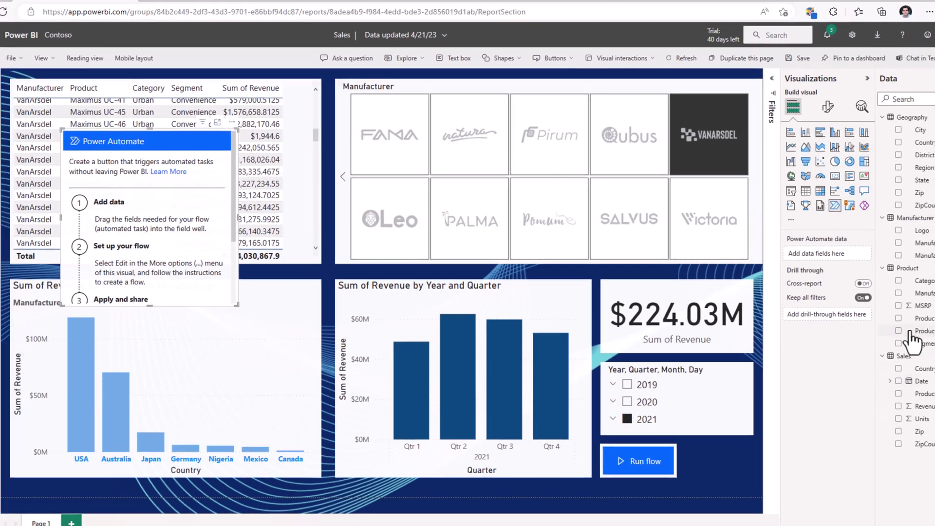
{"action": "left_click_drag", "start_coordinate": [934, 322], "coordinate": [796, 259]}
{"action": "left_click_drag", "start_coordinate": [896, 244], "coordinate": [803, 265]}
{"action": "left_click_drag", "start_coordinate": [895, 280], "coordinate": [798, 279]}
{"action": "left_click_drag", "start_coordinate": [894, 396], "coordinate": [794, 288]}
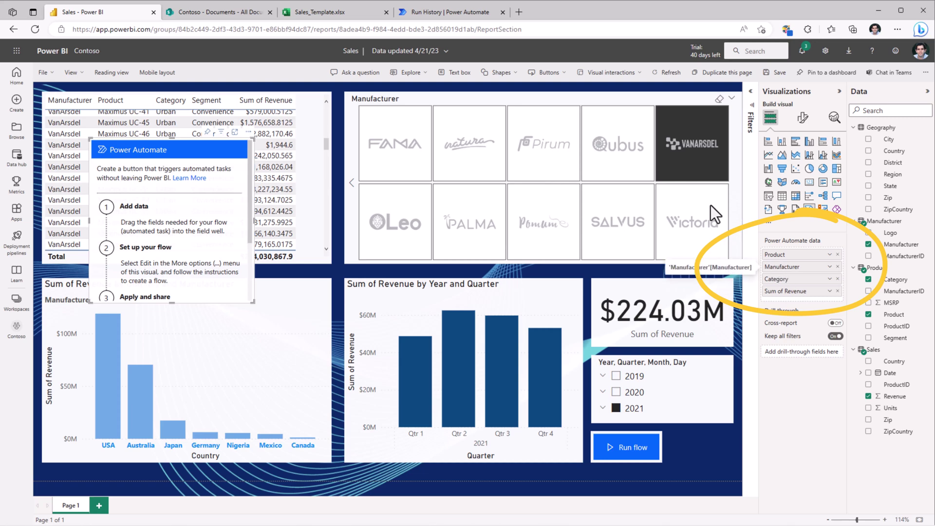
Rename Sum of Revenue to 'Revenue' for this visual to match the template headers.
{"action": "left_click", "coordinate": [356, 13]}
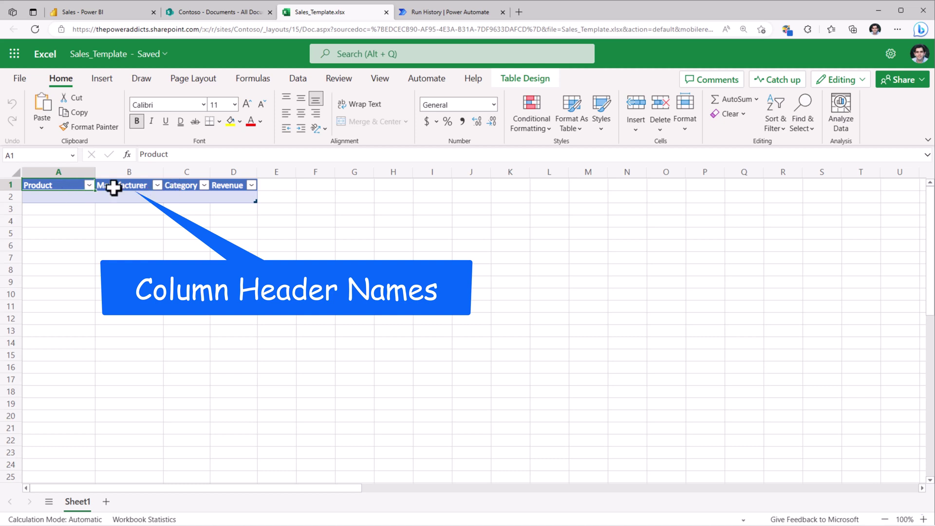
{"action": "left_click", "coordinate": [151, 12]}
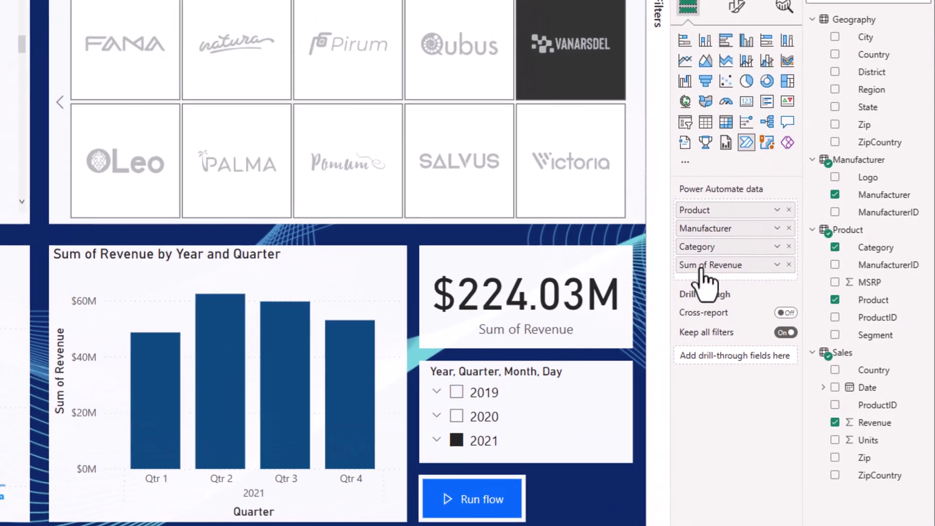
{"action": "left_click", "coordinate": [776, 266]}
{"action": "left_click", "coordinate": [812, 286]}
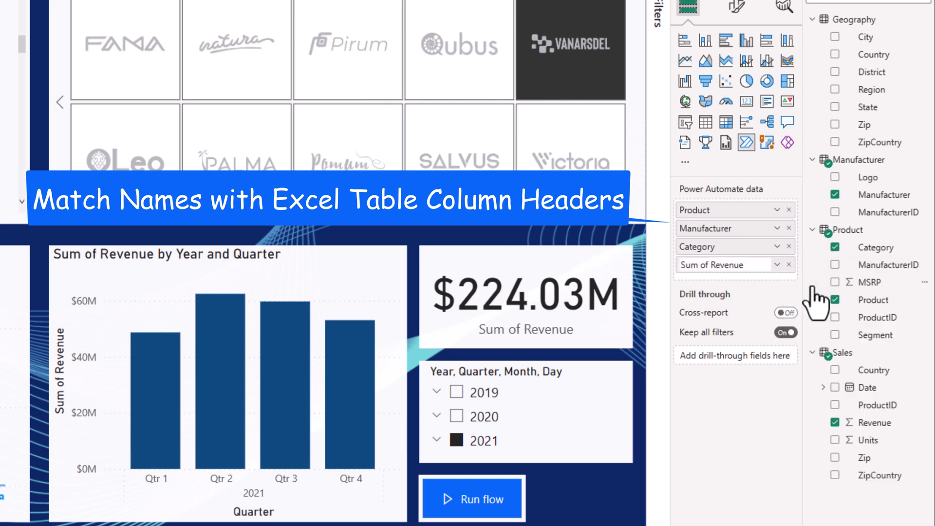
{"action": "type", "text": "Revenue"}
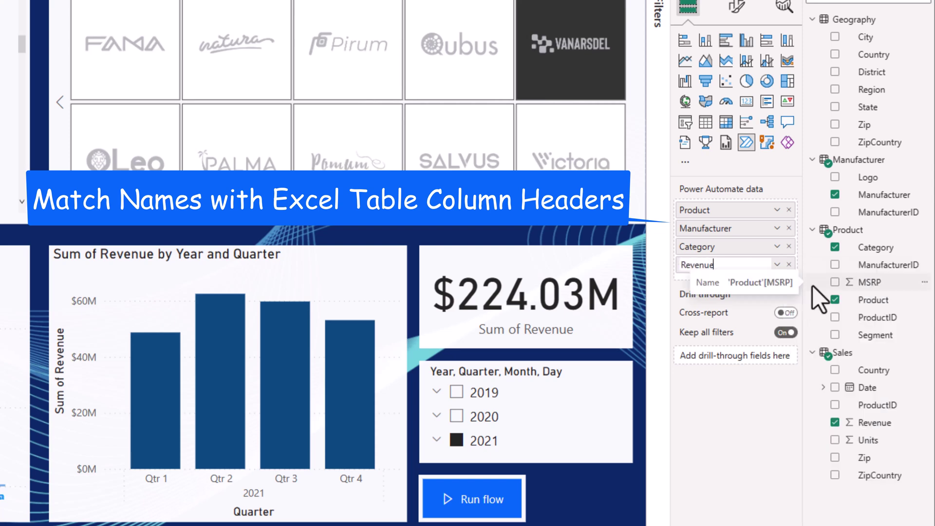
{"action": "key", "text": "Return"}
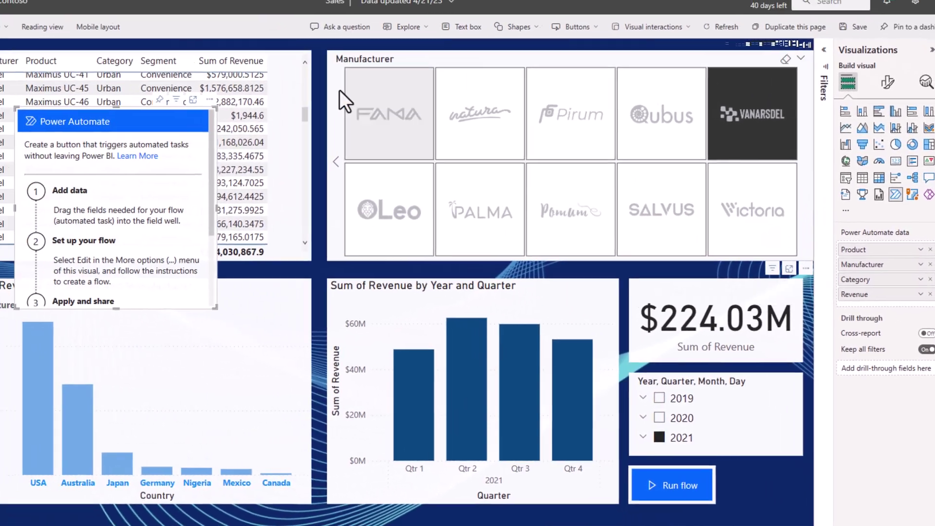
Start a new instant cloud flow from the Power Automate visual's edit view.
{"action": "left_click", "coordinate": [209, 100]}
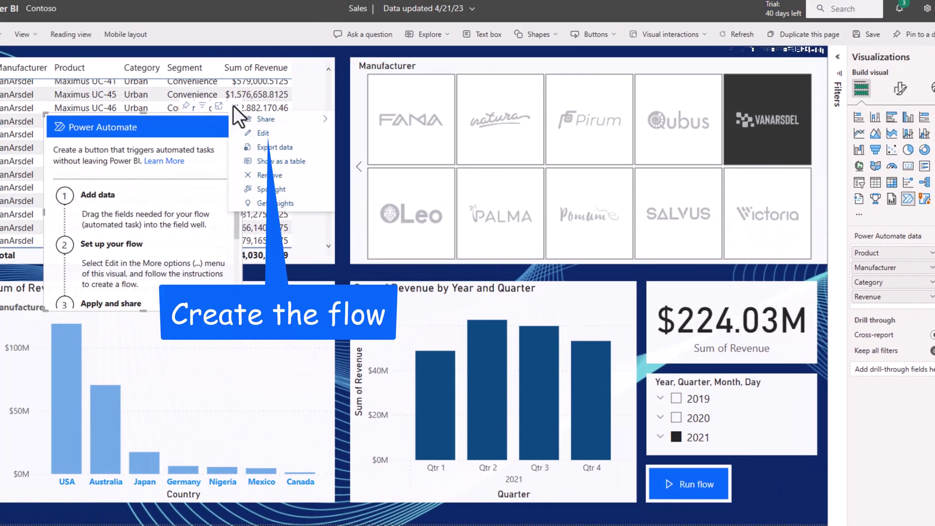
{"action": "left_click", "coordinate": [258, 134]}
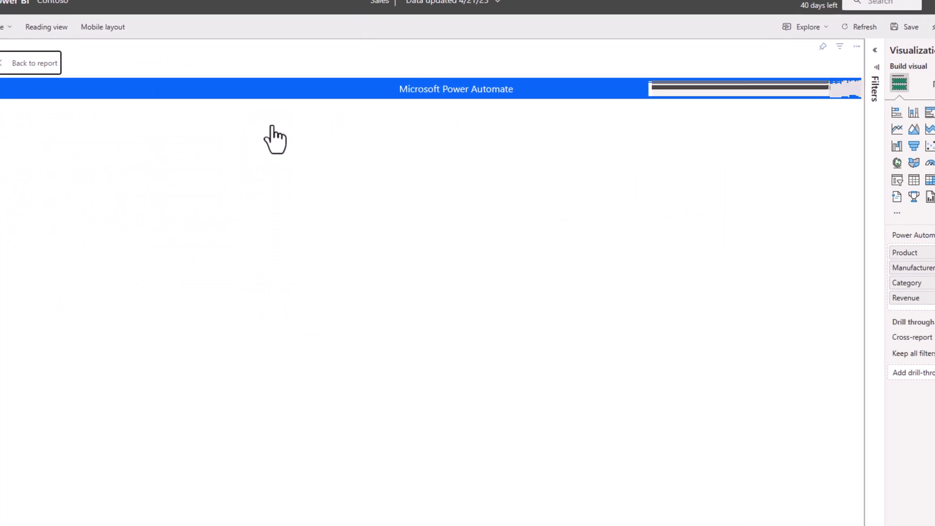
{"action": "left_click", "coordinate": [99, 81]}
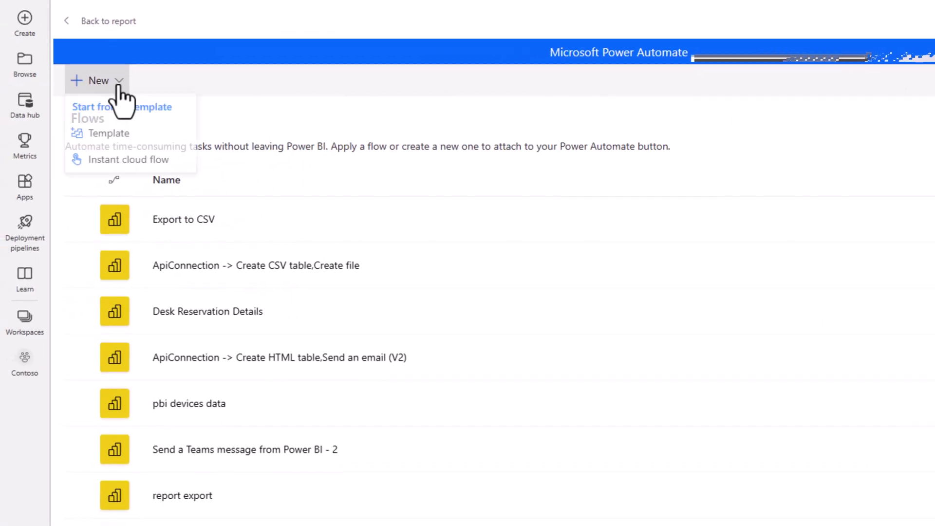
{"action": "left_click", "coordinate": [134, 162]}
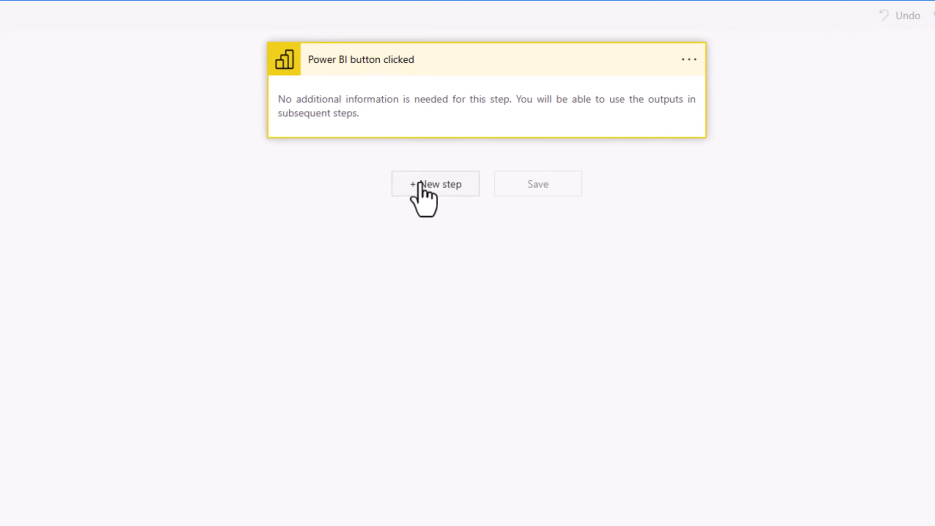
Add a SharePoint Get file content using path step after the Power BI trigger.
{"action": "left_click", "coordinate": [420, 184]}
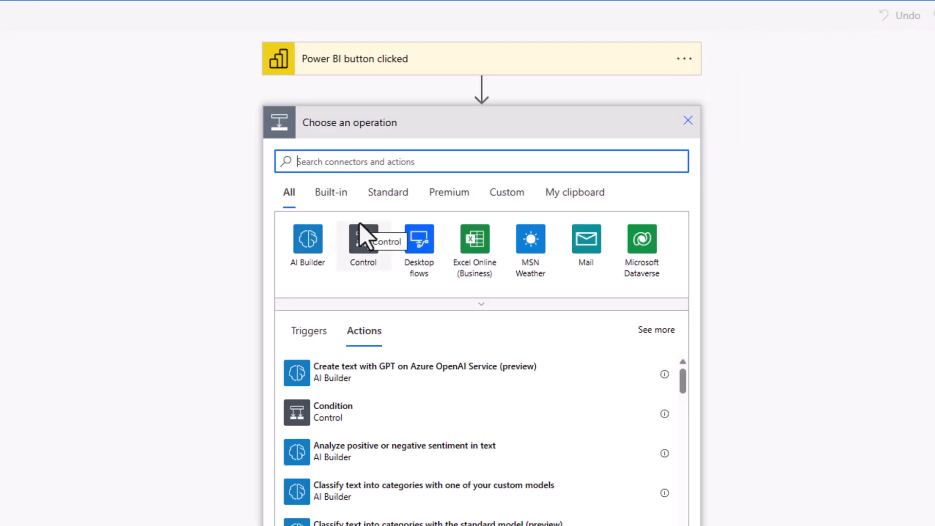
{"action": "type", "text": "get file"}
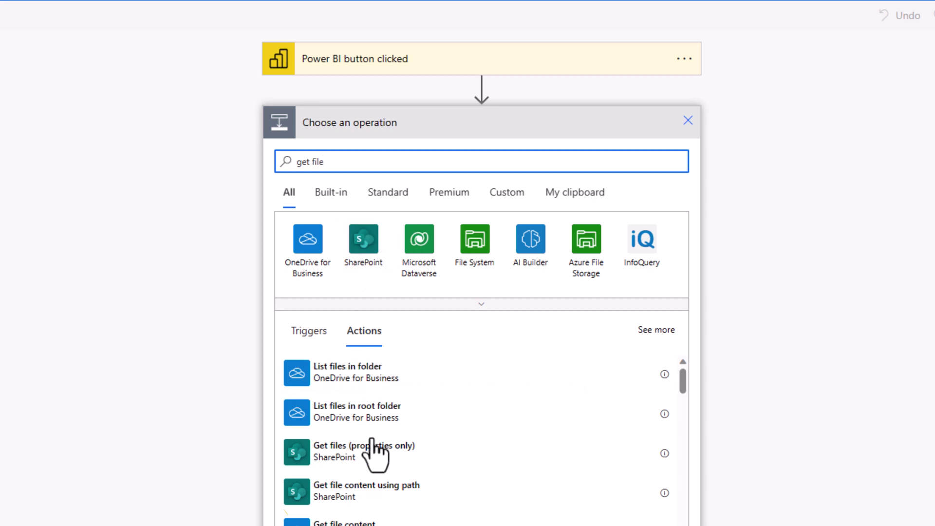
{"action": "left_click", "coordinate": [365, 494]}
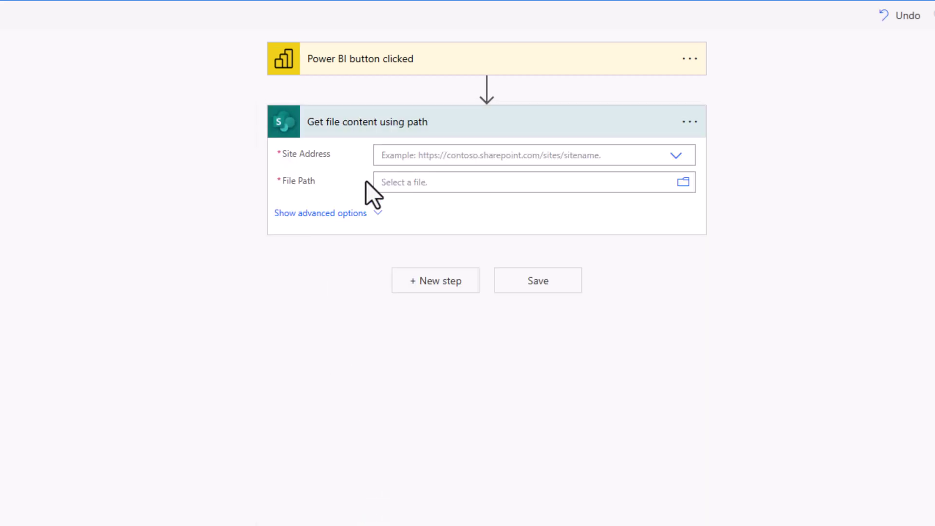
Set the site to Contoso and the file path to /Shared Documents/Sales_Template.xlsx.
{"action": "left_click", "coordinate": [409, 155]}
{"action": "type", "text": "conto"}
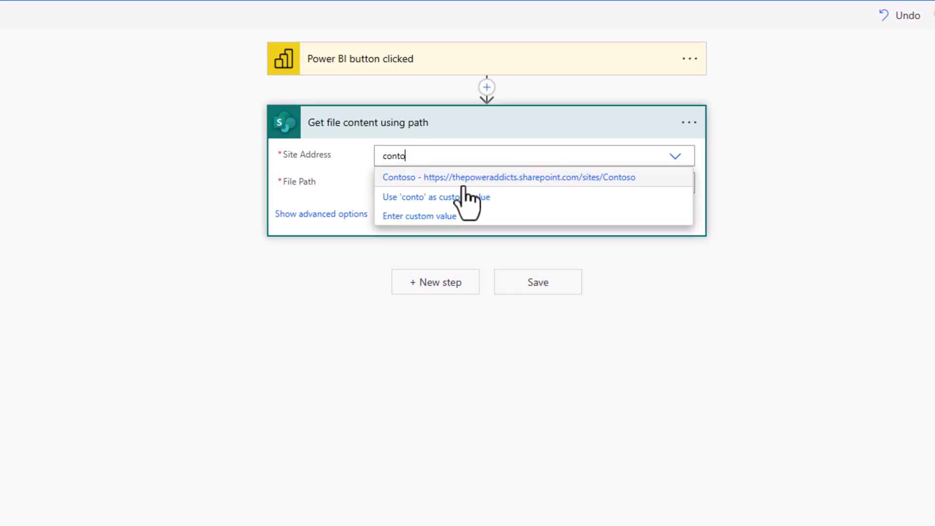
{"action": "left_click", "coordinate": [465, 184]}
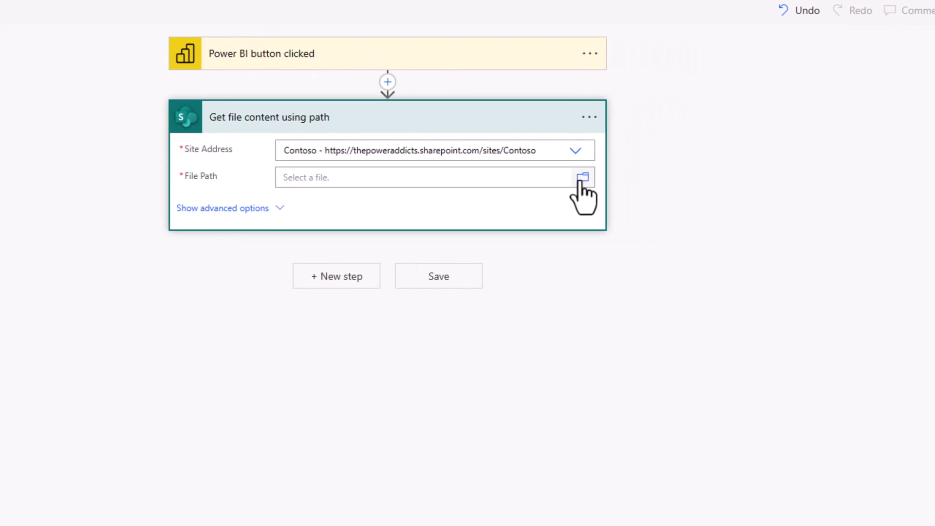
{"action": "left_click", "coordinate": [614, 179]}
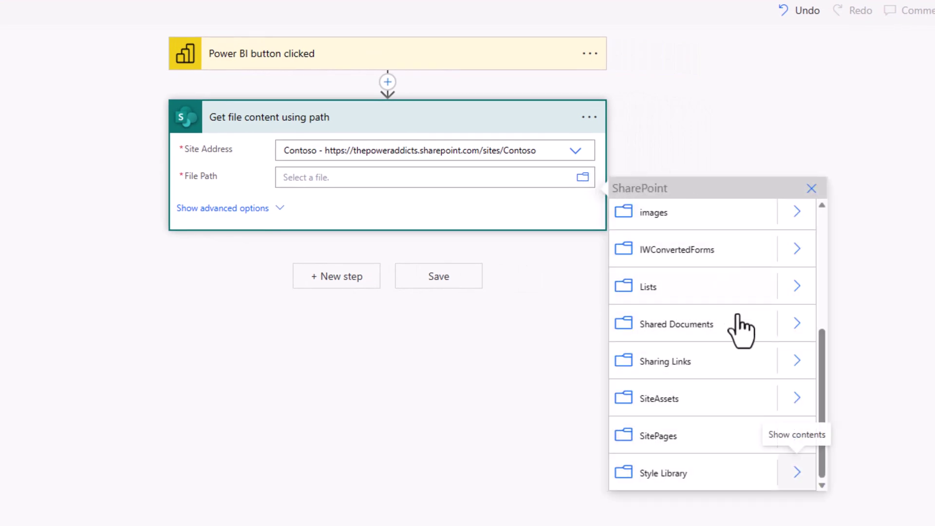
{"action": "left_click", "coordinate": [797, 324]}
{"action": "left_click", "coordinate": [703, 294]}
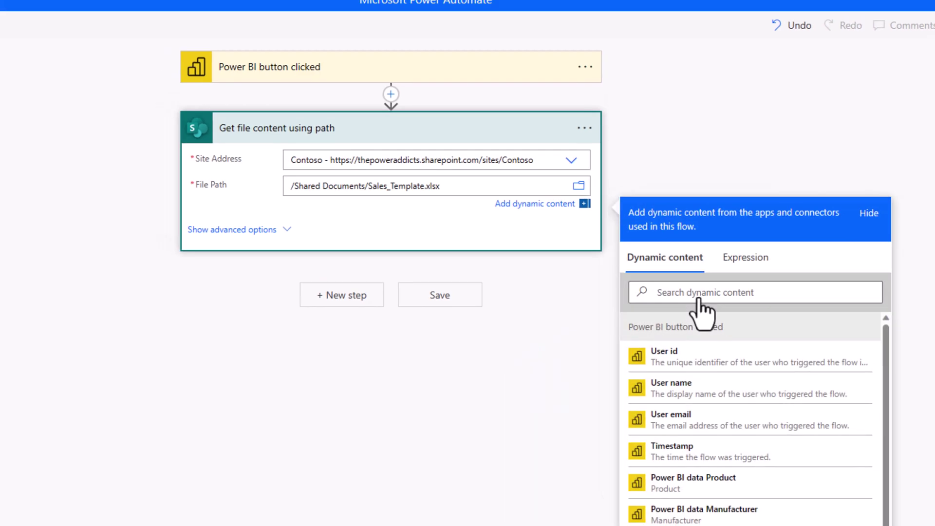
{"action": "left_click", "coordinate": [341, 271]}
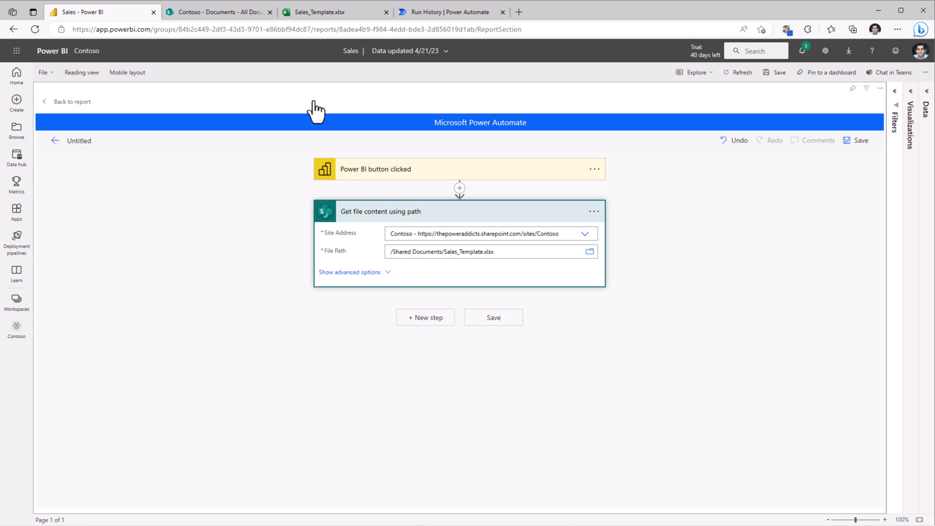
Add a new folder named Sales_Data_XLSX to the Contoso Documents library.
{"action": "left_click", "coordinate": [238, 12]}
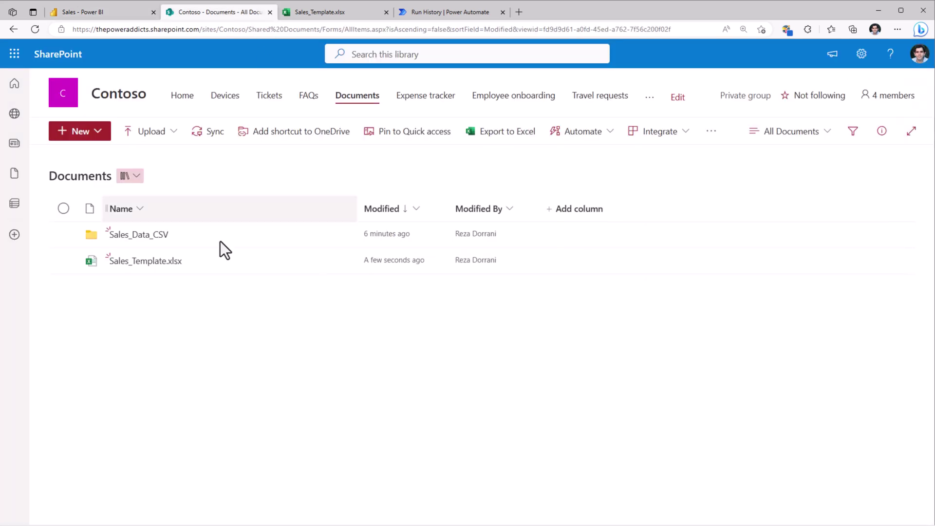
{"action": "left_click", "coordinate": [95, 140]}
{"action": "left_click", "coordinate": [108, 157]}
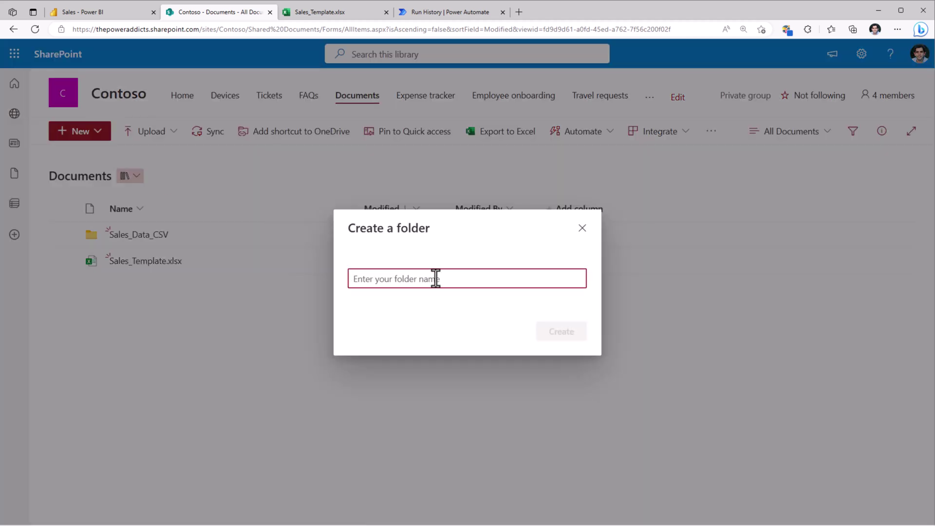
{"action": "type", "text": "Sales_Data_XLSX"}
{"action": "left_click", "coordinate": [555, 333]}
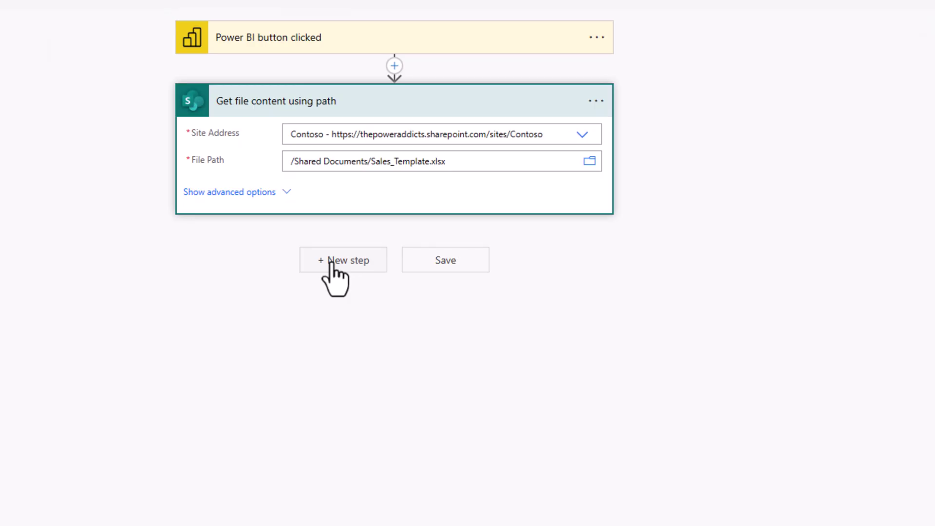
Add a SharePoint Create file step targeting Contoso's /Shared Documents/Sales_Data_XLSX folder.
{"action": "left_click", "coordinate": [331, 263]}
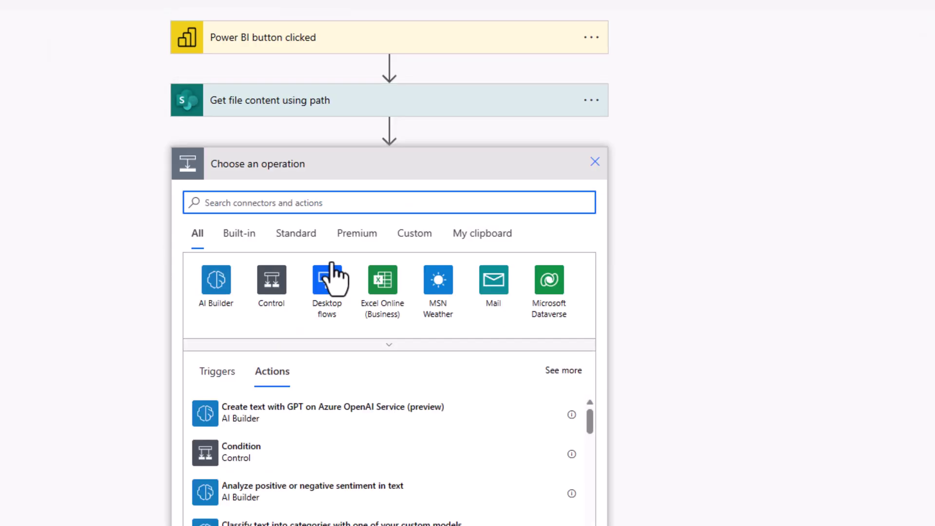
{"action": "type", "text": "CREATE FILE"}
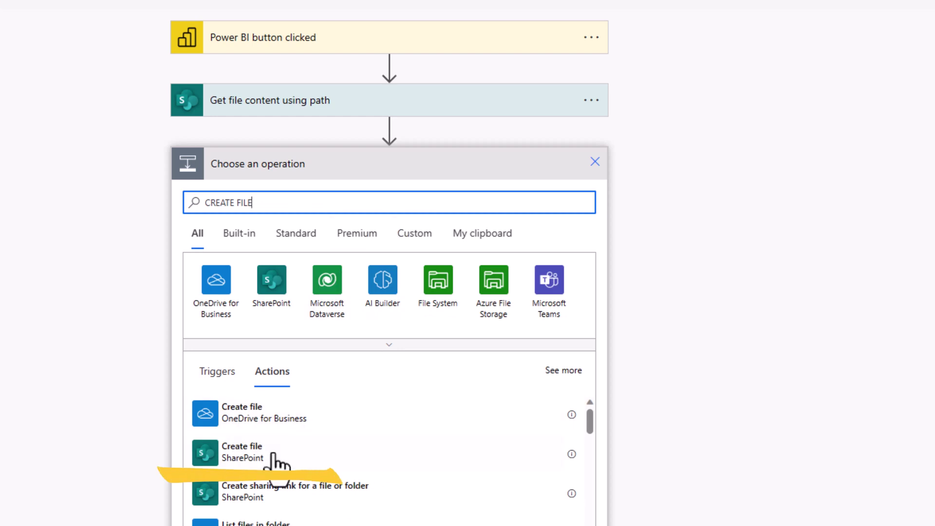
{"action": "left_click", "coordinate": [274, 455]}
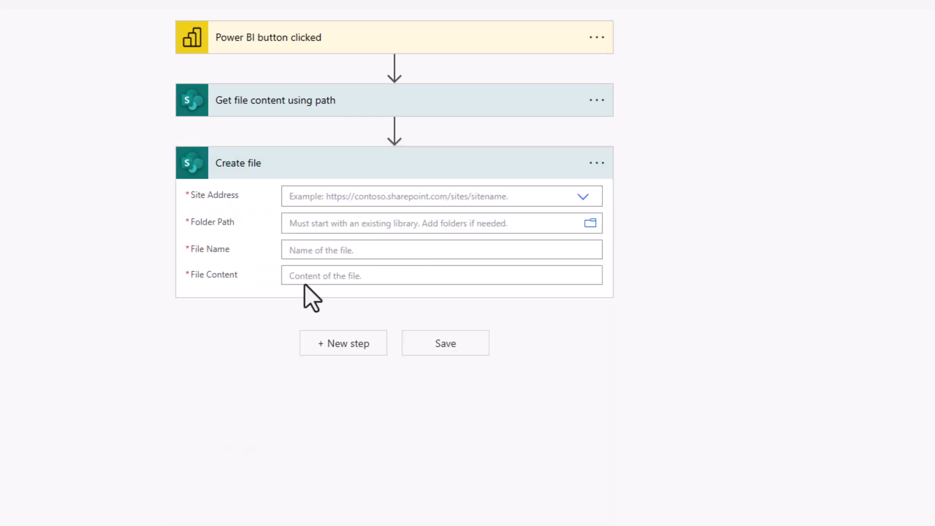
{"action": "left_click", "coordinate": [354, 200]}
{"action": "type", "text": "CONTO"}
{"action": "left_click", "coordinate": [361, 219]}
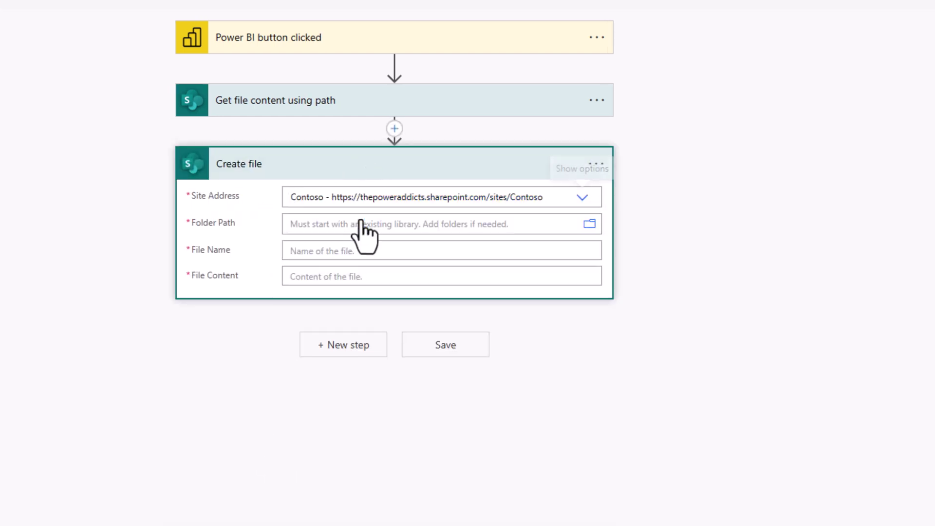
{"action": "left_click", "coordinate": [589, 225]}
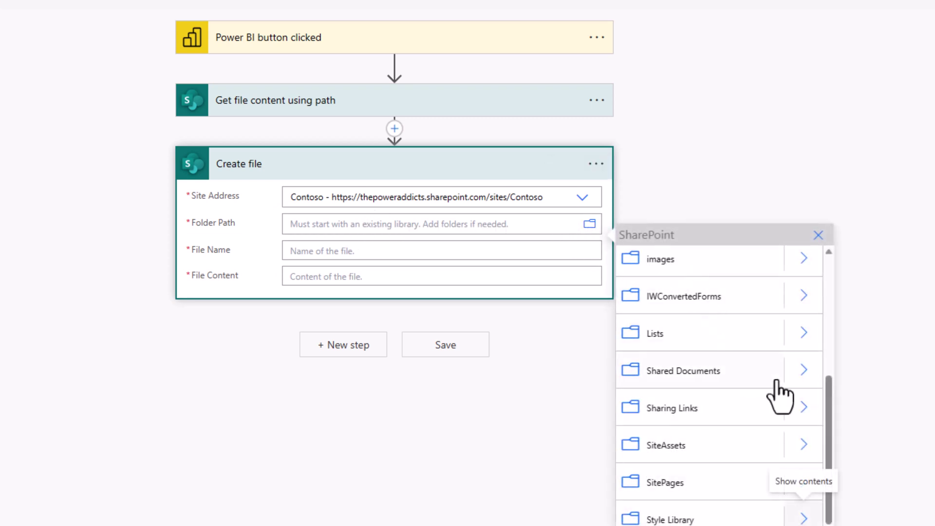
{"action": "left_click", "coordinate": [801, 372]}
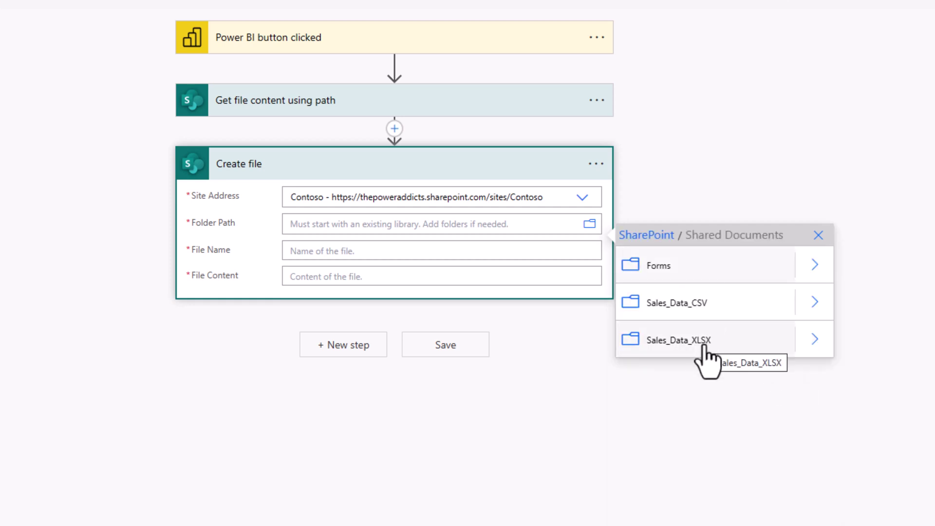
{"action": "left_click", "coordinate": [681, 341]}
Name the file Sales_Data_ + utcNow() + .xlsx and fill it with the template's File Content.
{"action": "left_click", "coordinate": [335, 253]}
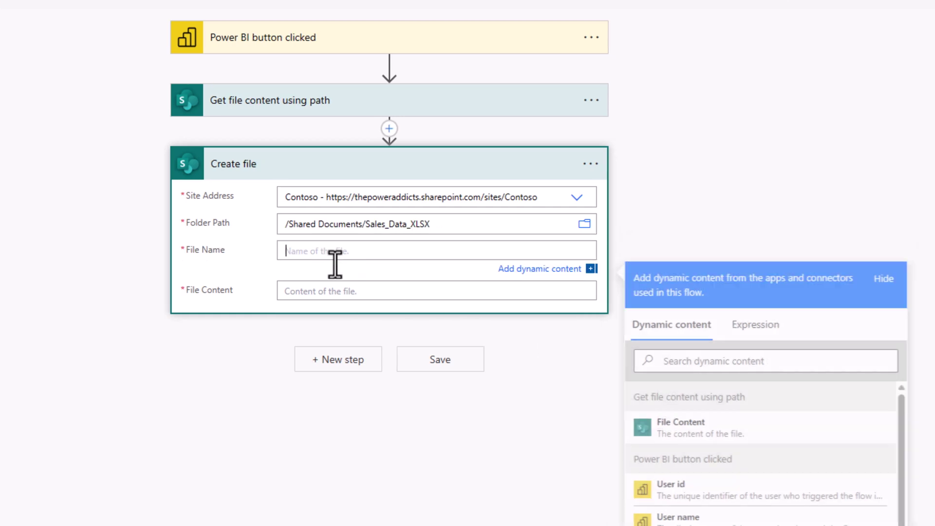
{"action": "type", "text": "Sales_Data_"}
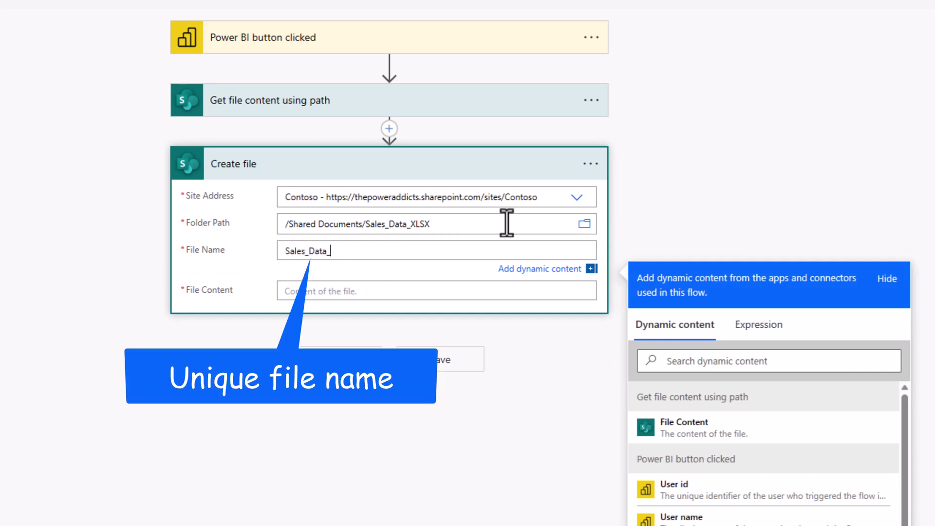
{"action": "left_click", "coordinate": [747, 325]}
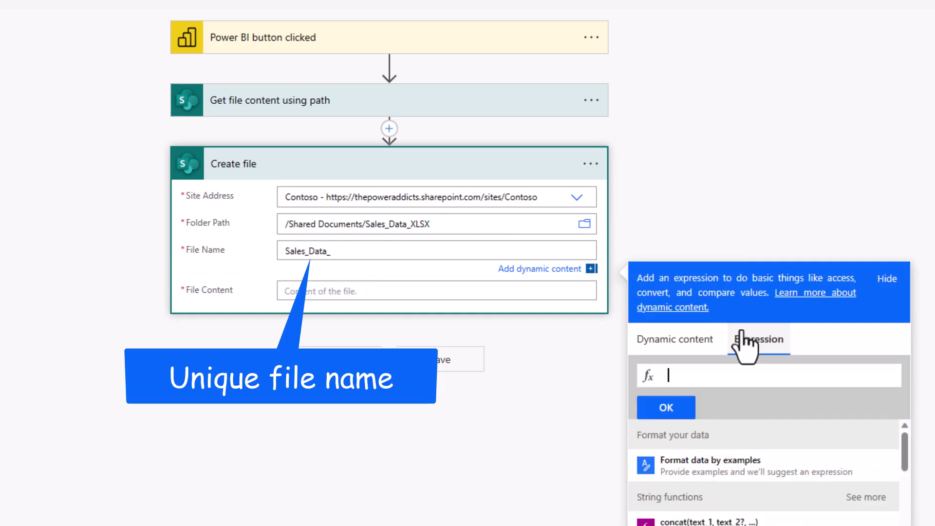
{"action": "type", "text": "utcNow()"}
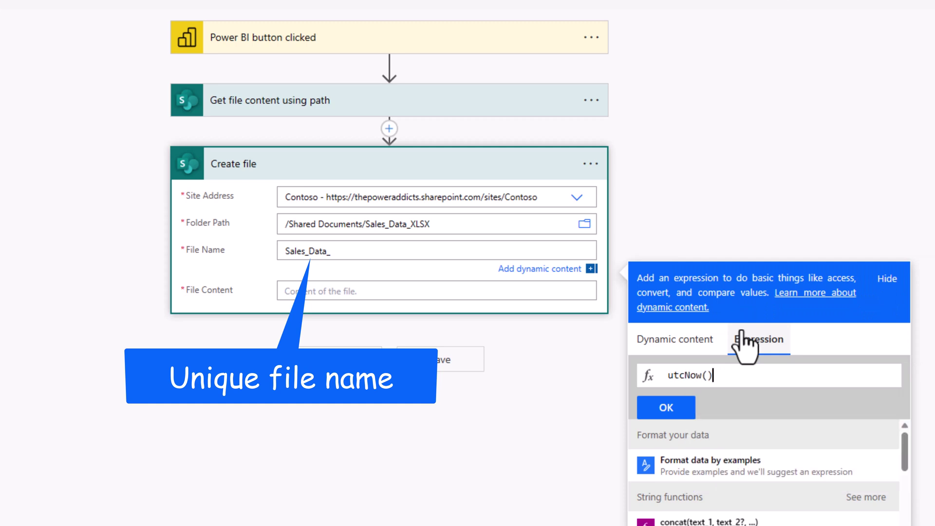
{"action": "left_click", "coordinate": [666, 407]}
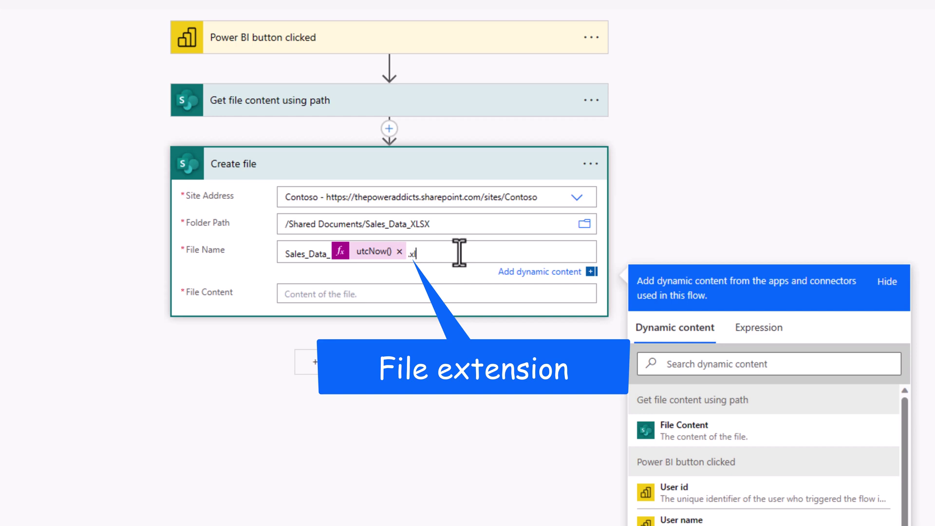
{"action": "left_click", "coordinate": [343, 289]}
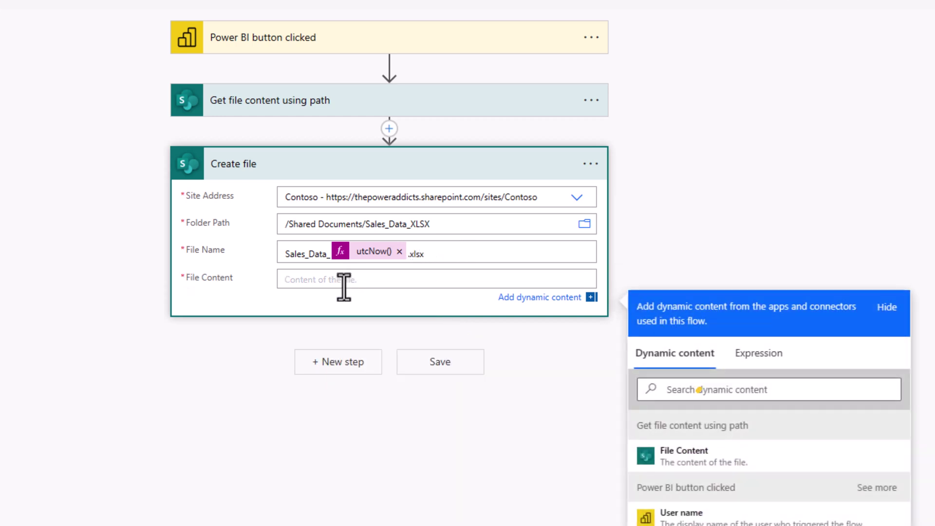
{"action": "left_click", "coordinate": [704, 458]}
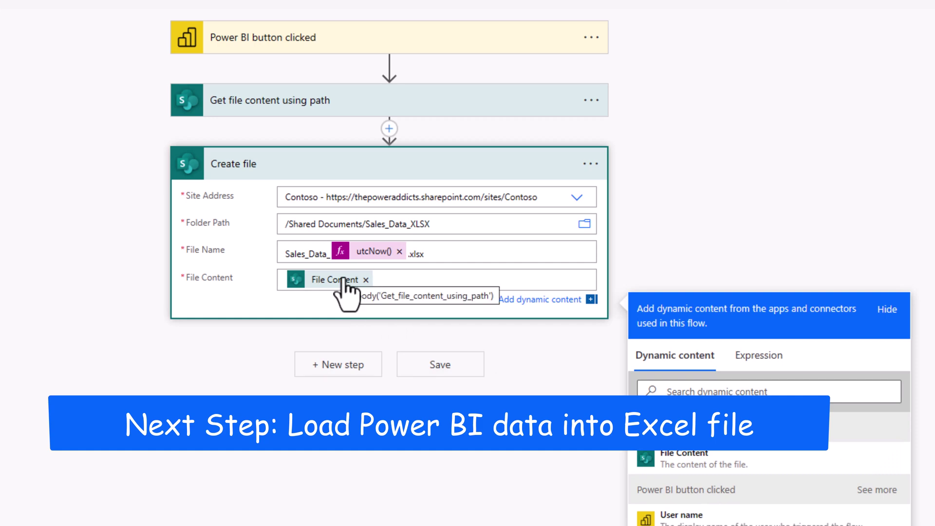
Add an Apply to each loop over Power BI data and search 'add row' for its inner action.
{"action": "left_click", "coordinate": [336, 368]}
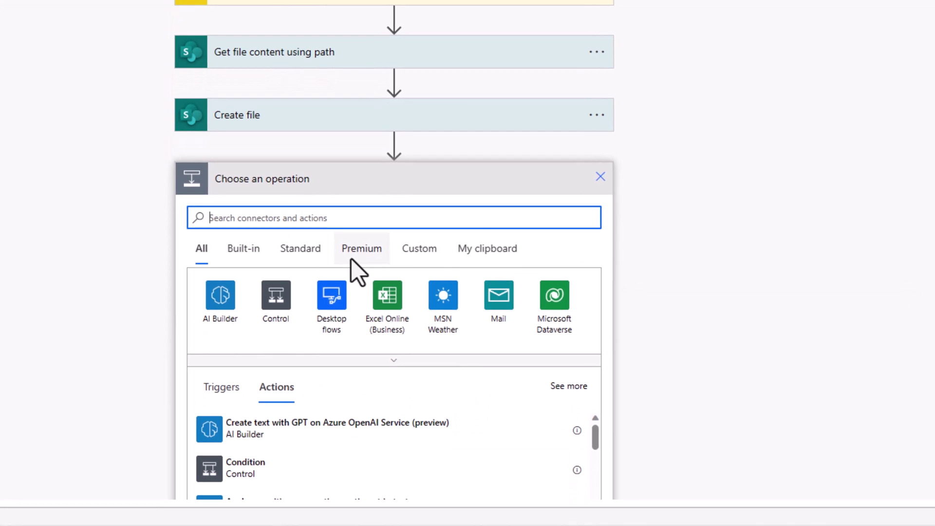
{"action": "type", "text": "apply"}
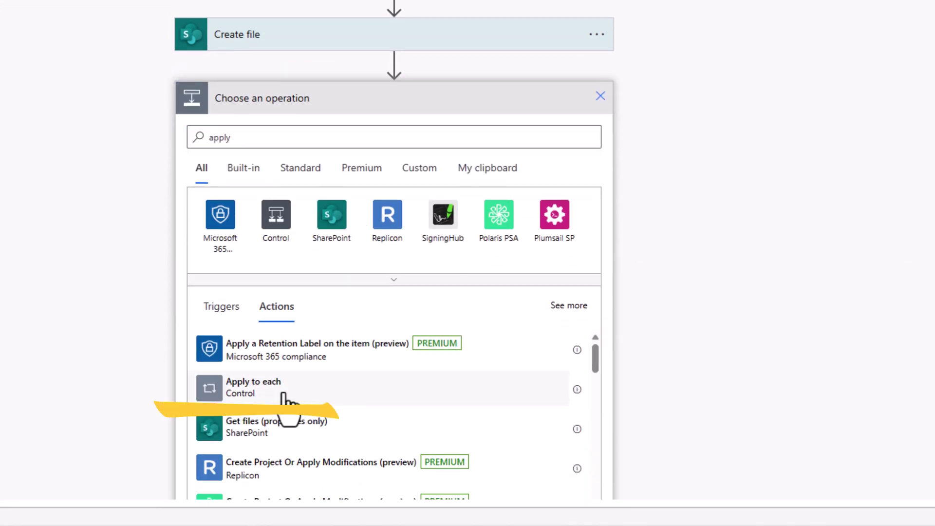
{"action": "left_click", "coordinate": [283, 393]}
{"action": "left_click", "coordinate": [250, 229]}
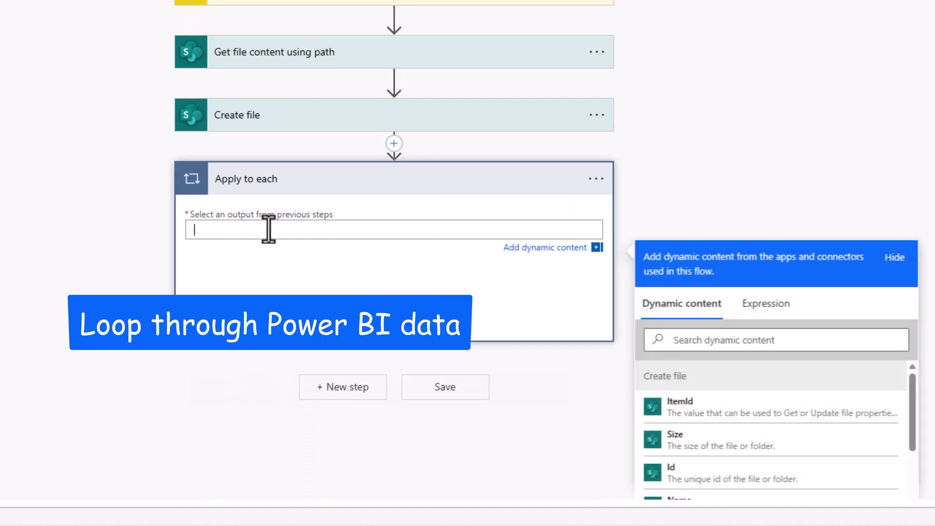
{"action": "left_click_drag", "start_coordinate": [912, 311], "coordinate": [912, 485]}
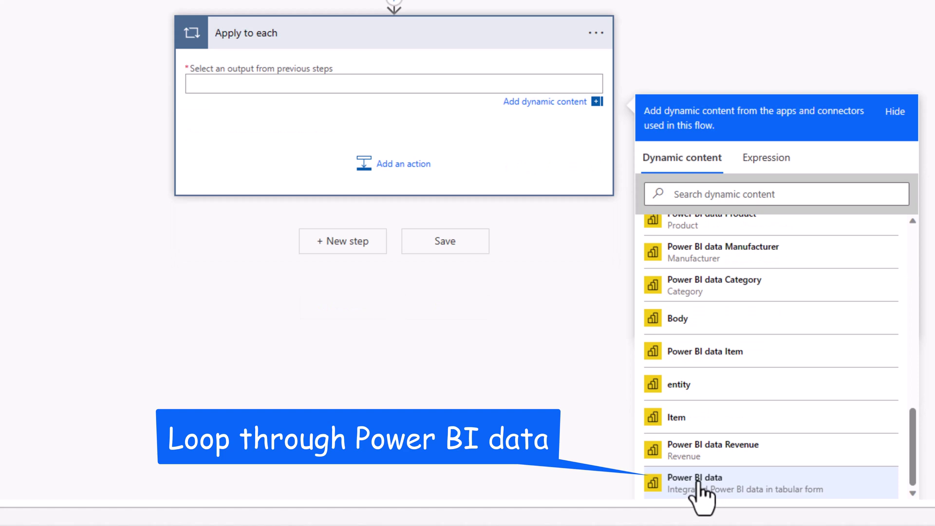
{"action": "left_click", "coordinate": [700, 487]}
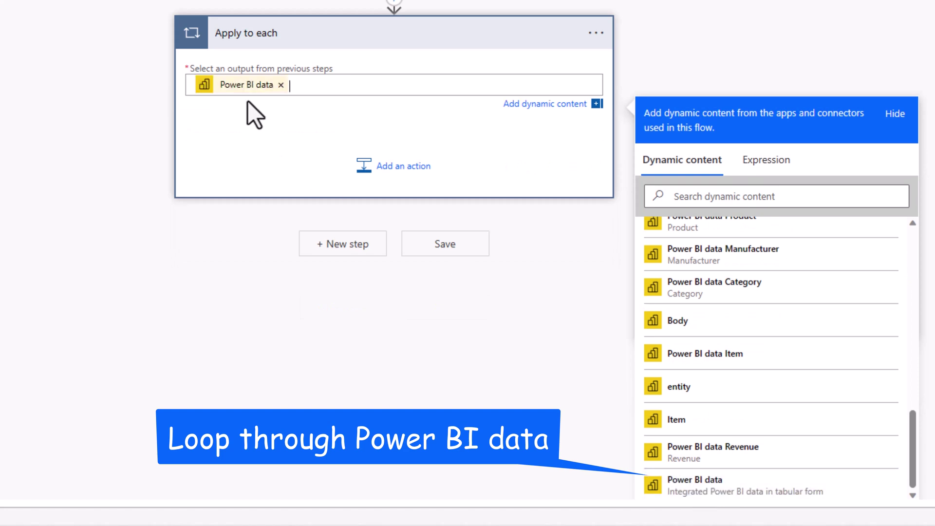
{"action": "left_click", "coordinate": [350, 200]}
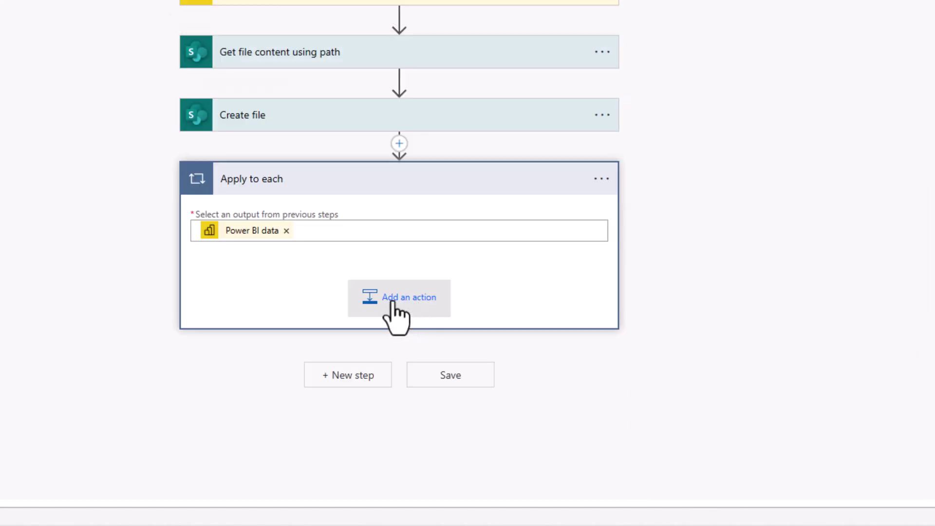
{"action": "left_click", "coordinate": [390, 298]}
{"action": "type", "text": "add row"}
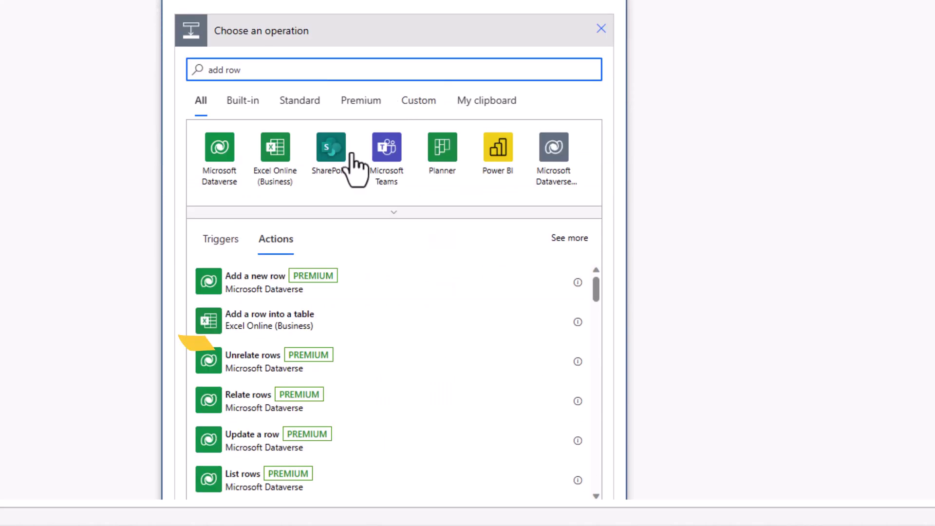
Add an Excel 'Add a row into a table' action on SharePoint Site - Contoso, Documents library.
{"action": "left_click", "coordinate": [293, 329]}
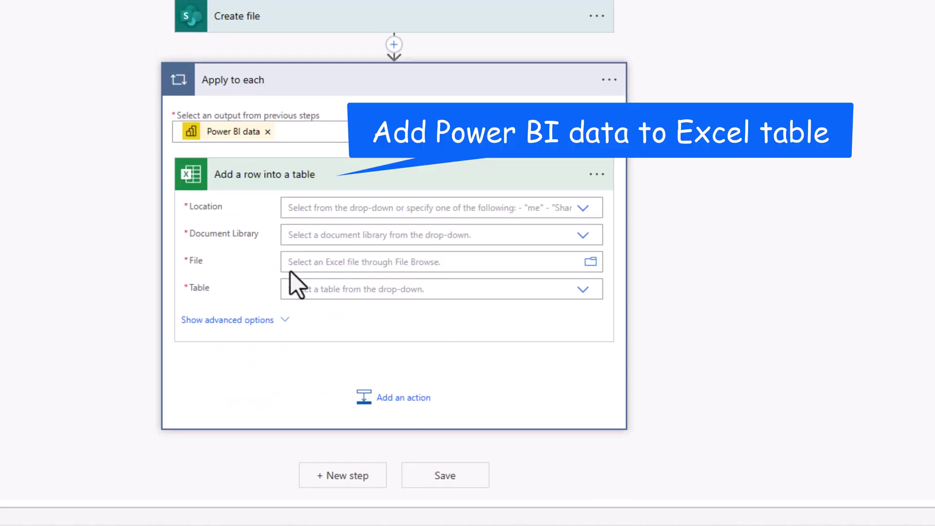
{"action": "type", "text": "contoso"}
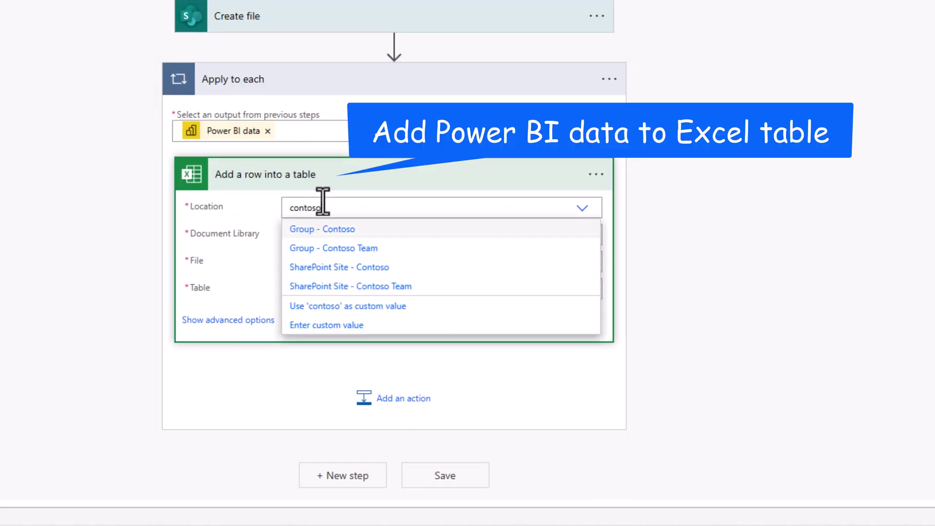
{"action": "left_click", "coordinate": [365, 271]}
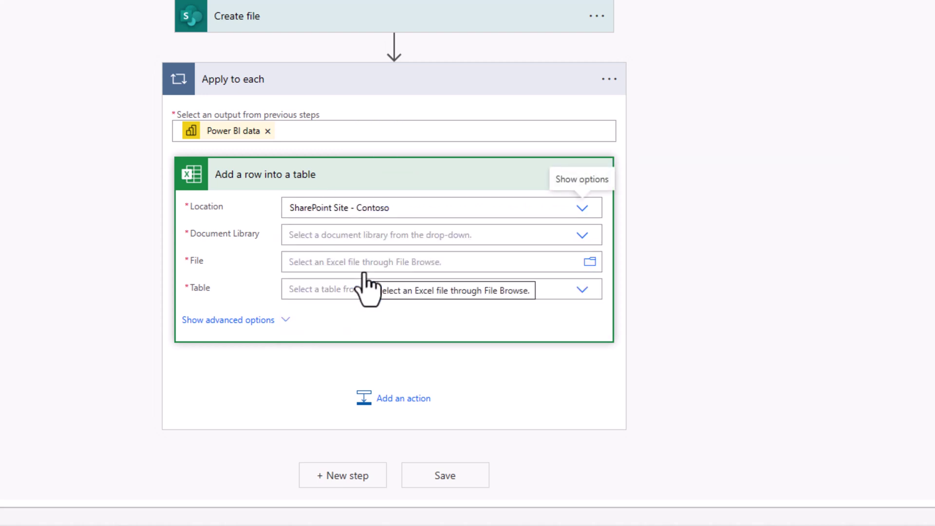
{"action": "left_click", "coordinate": [579, 236]}
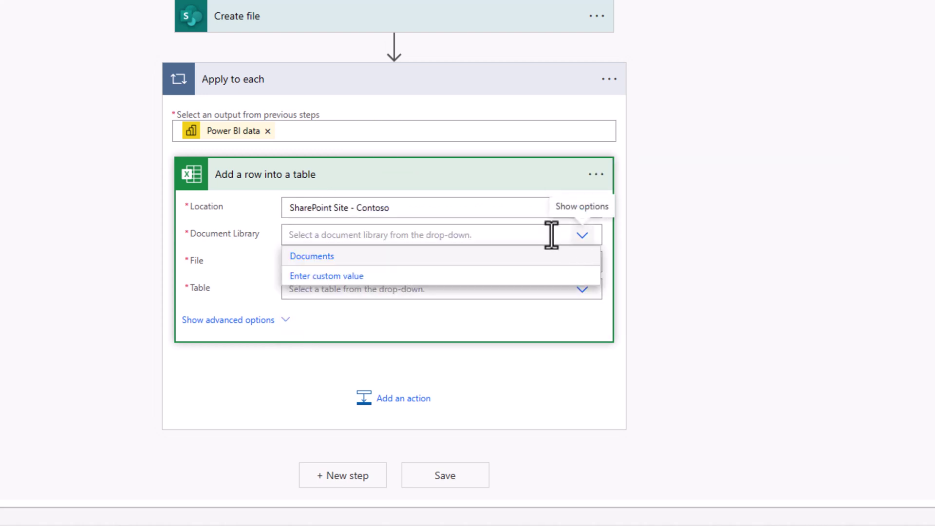
{"action": "left_click", "coordinate": [367, 257]}
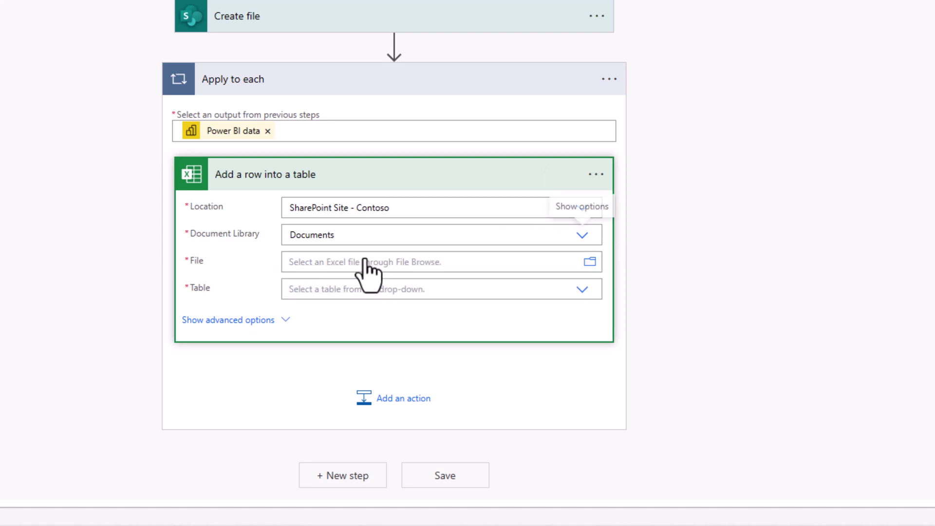
Set File to the created file's Id, Table to custom value SalesData, and Row to Item.
{"action": "left_click", "coordinate": [317, 267]}
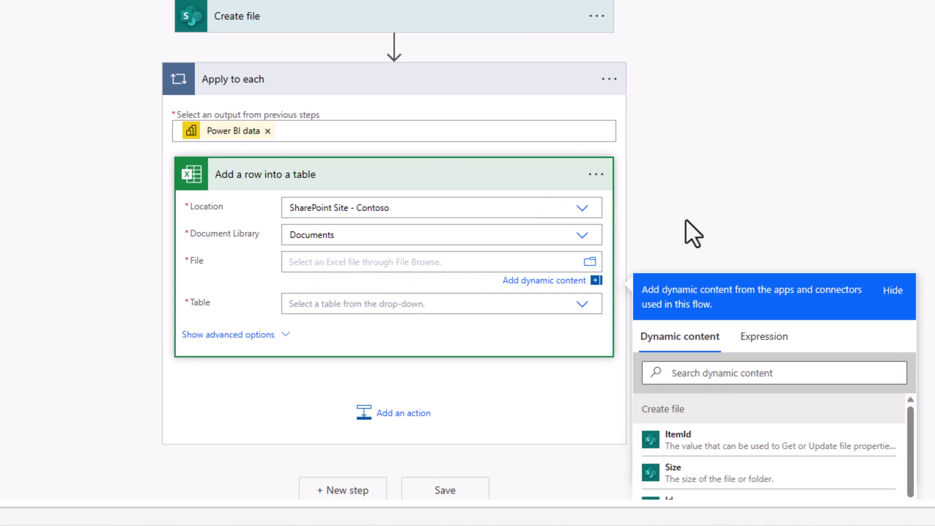
{"action": "scroll", "coordinate": [674, 350], "scroll_direction": "down", "scroll_amount": 3}
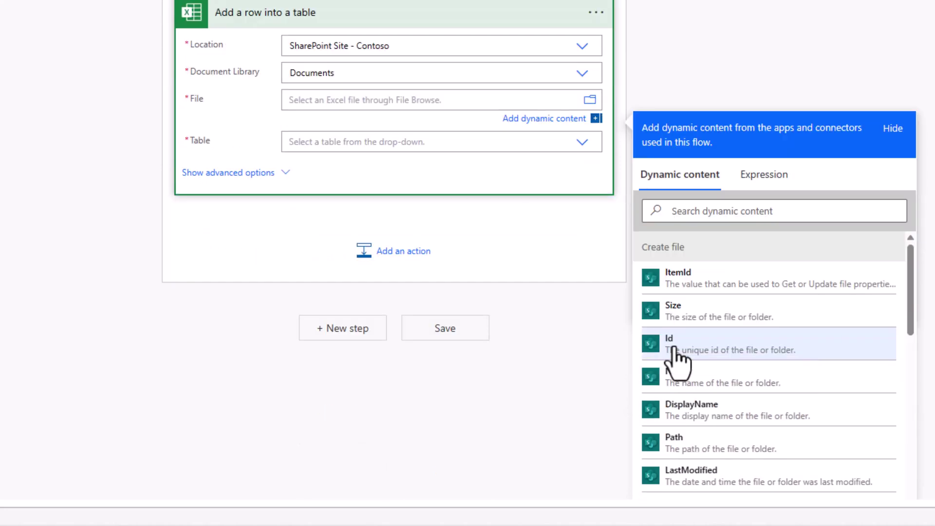
{"action": "left_click", "coordinate": [676, 352]}
{"action": "left_click", "coordinate": [371, 143]}
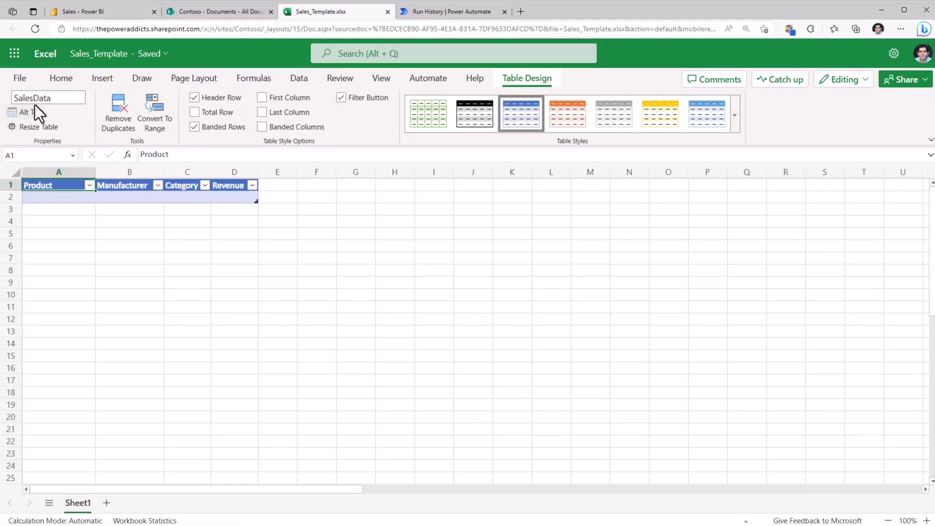
{"action": "left_click", "coordinate": [34, 100]}
{"action": "key", "text": "ctrl+c"}
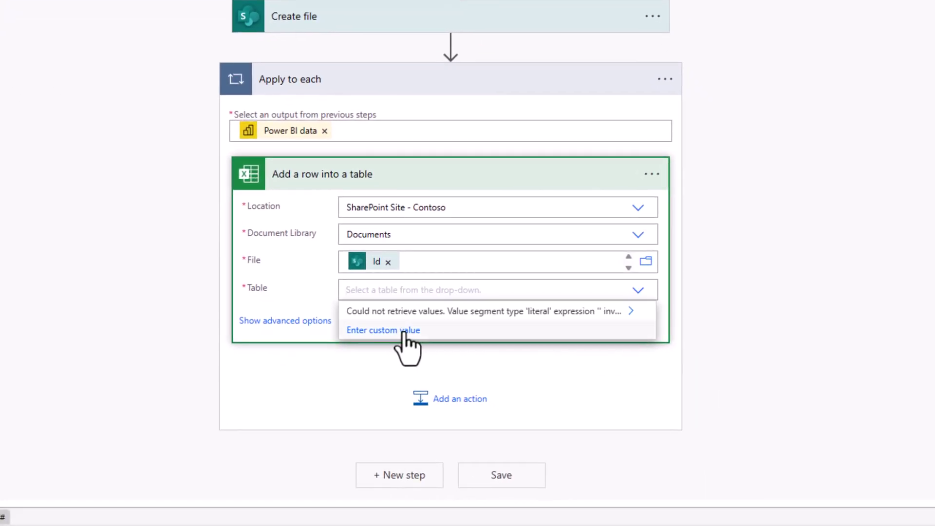
{"action": "left_click", "coordinate": [403, 332]}
{"action": "key", "text": "ctrl+v"}
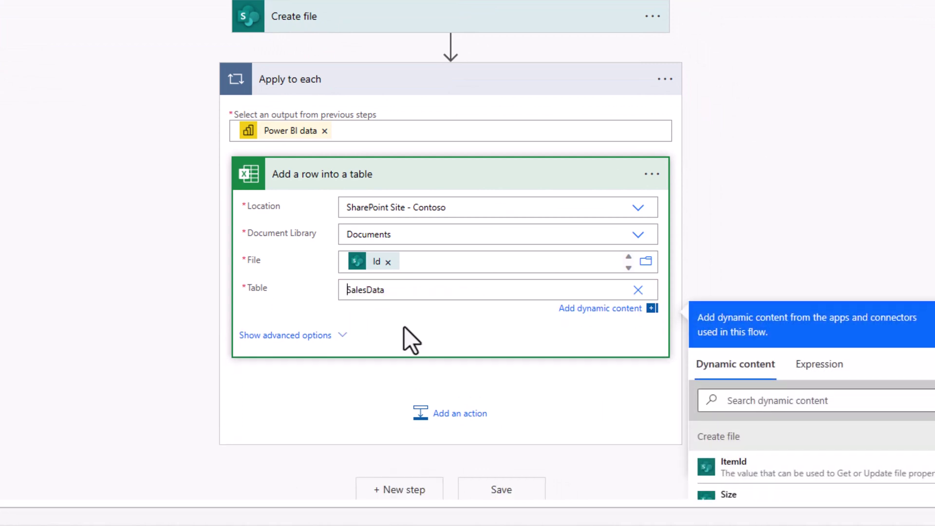
{"action": "left_click", "coordinate": [568, 278]}
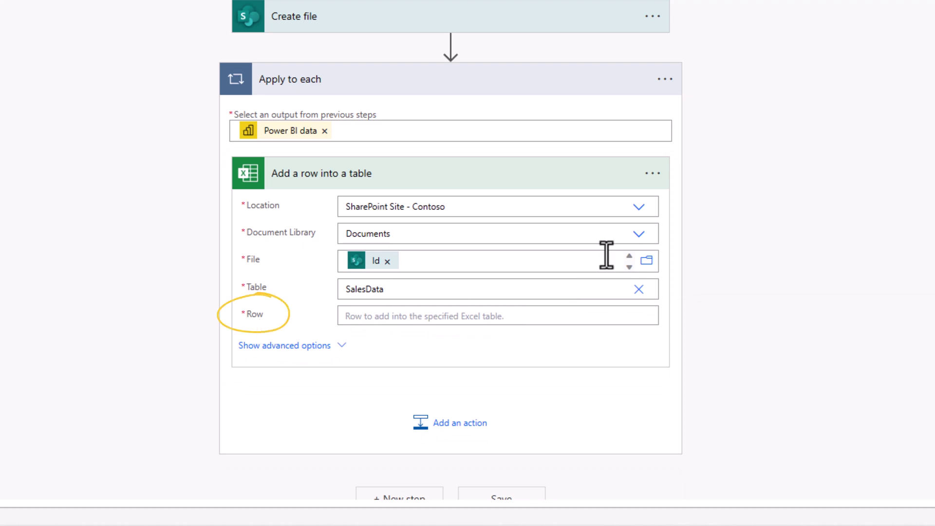
{"action": "left_click", "coordinate": [638, 315]}
{"action": "scroll", "coordinate": [894, 207], "scroll_direction": "down", "scroll_amount": 3}
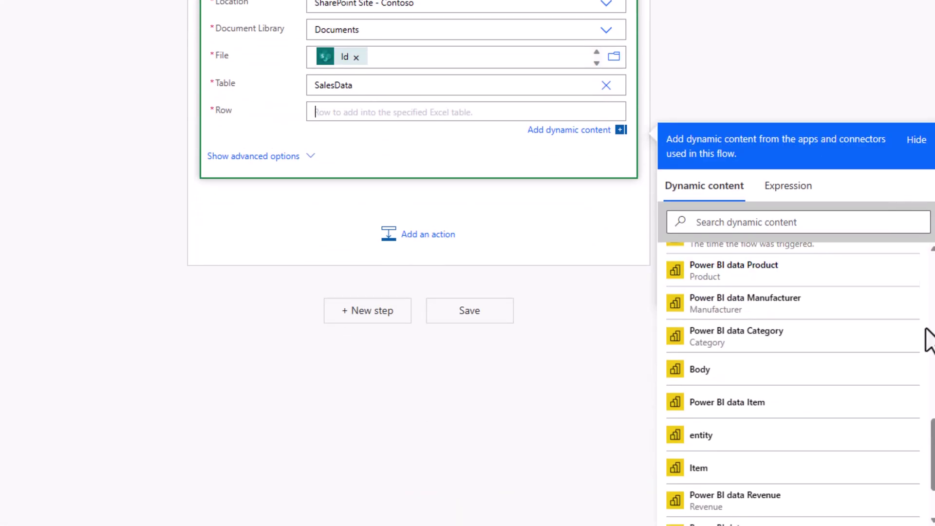
{"action": "left_click", "coordinate": [731, 408]}
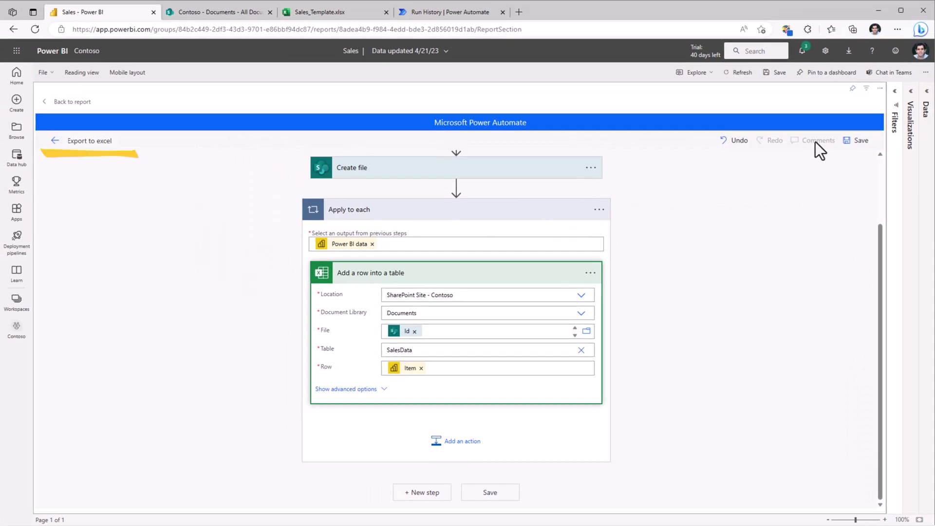
Save the flow, go back to the report, and shrink the new Run flow button.
{"action": "left_click", "coordinate": [859, 141]}
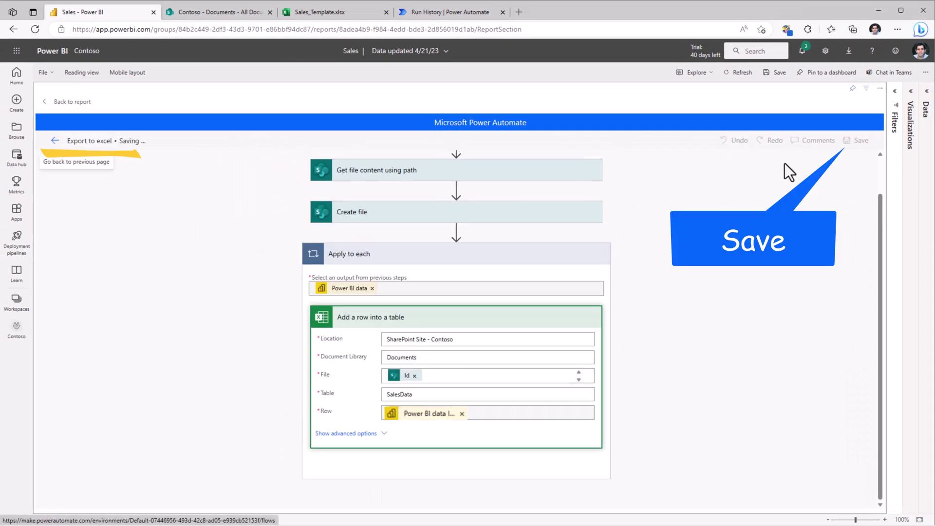
{"action": "left_click", "coordinate": [841, 142]}
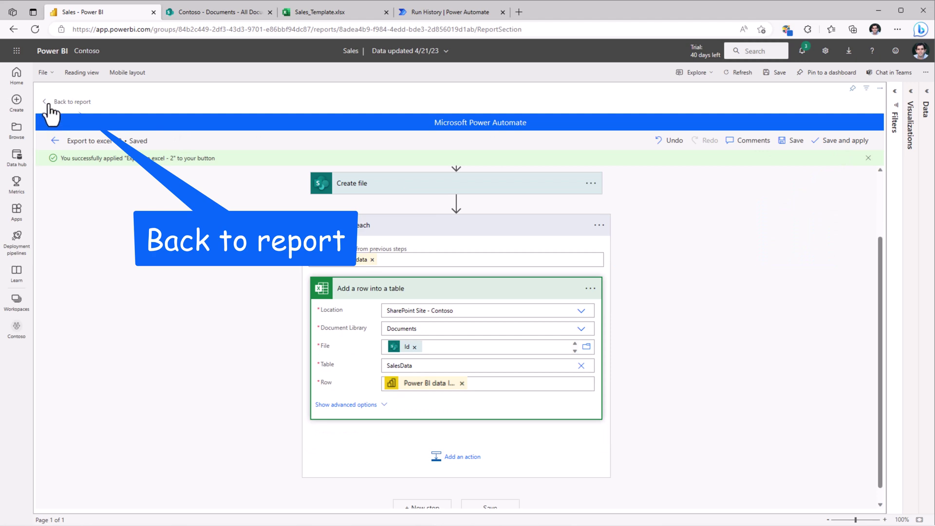
{"action": "left_click", "coordinate": [49, 102]}
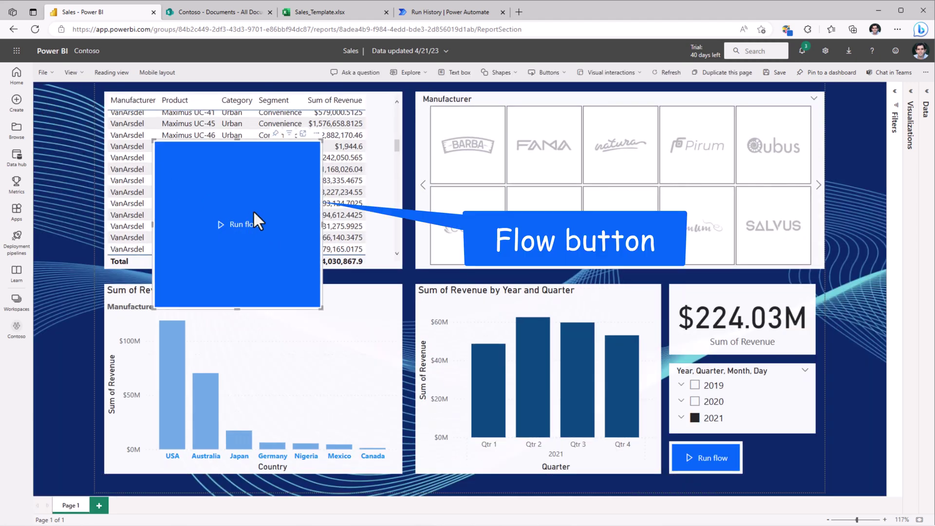
{"action": "left_click_drag", "start_coordinate": [234, 139], "coordinate": [229, 259]}
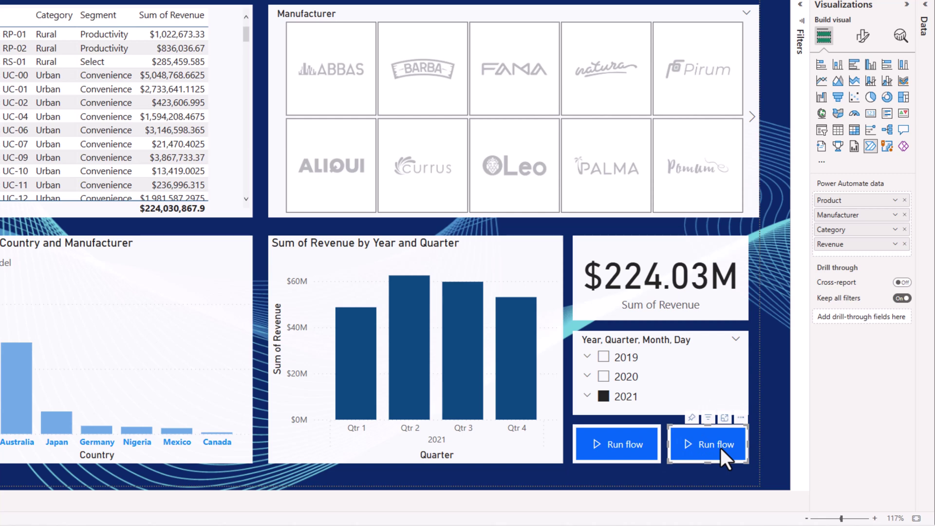
Relabel the new flow button 'Export to excel' in Format visual > Button text.
{"action": "left_click", "coordinate": [862, 42]}
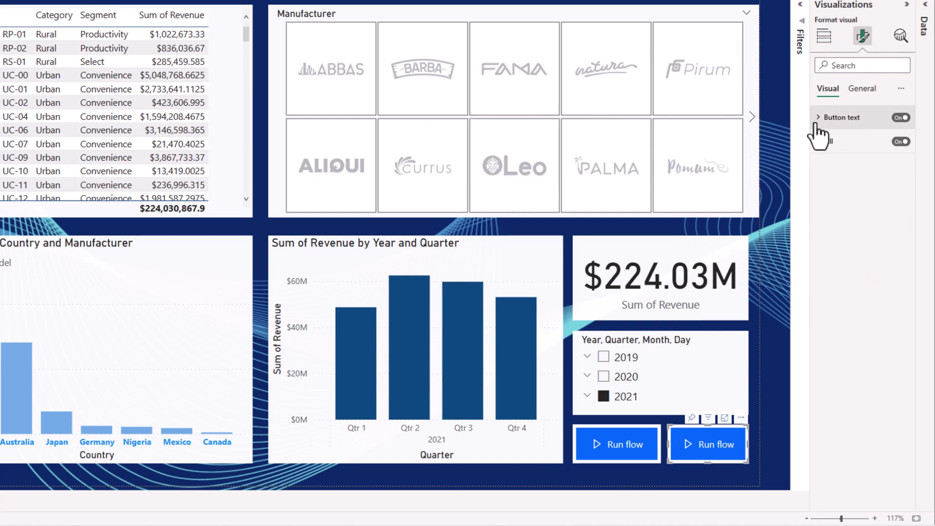
{"action": "left_click", "coordinate": [818, 125]}
{"action": "left_click_drag", "start_coordinate": [863, 176], "coordinate": [787, 183]}
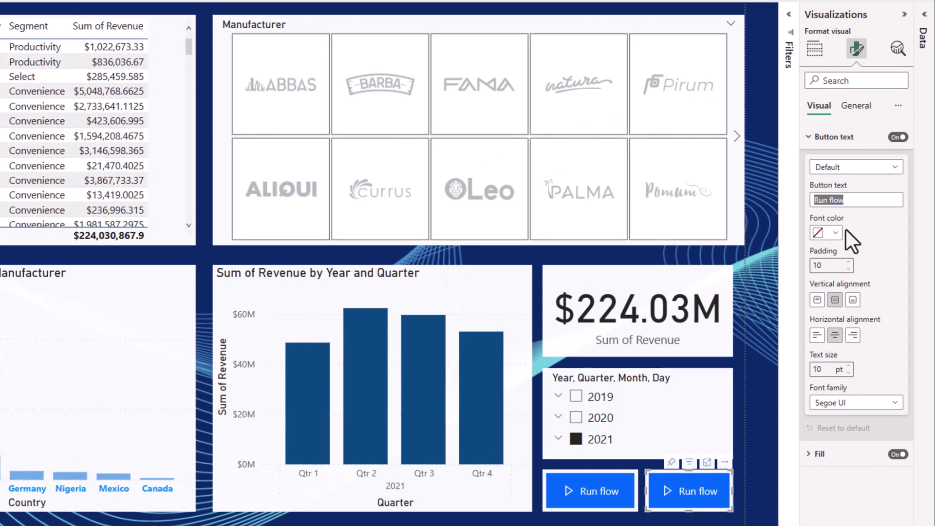
{"action": "type", "text": "Export to excel"}
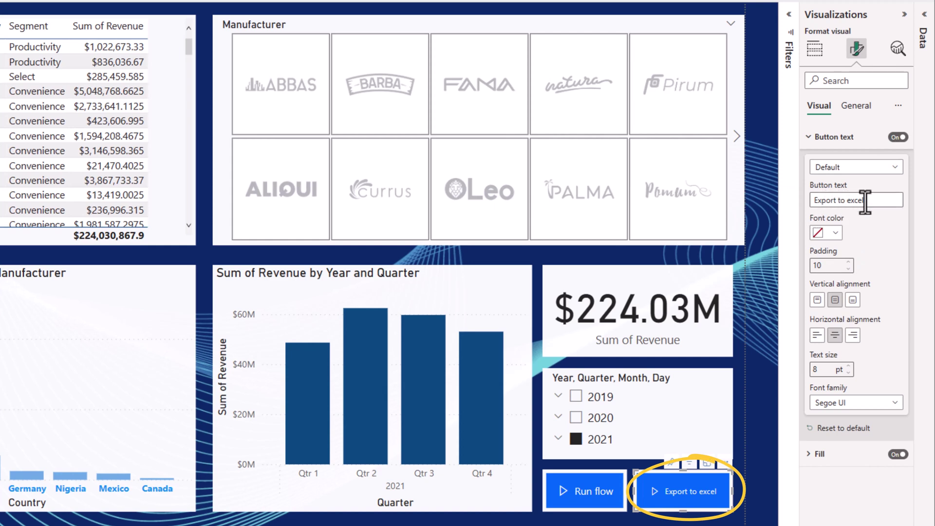
Save the report and run the Export to excel flow.
{"action": "left_click", "coordinate": [560, 496]}
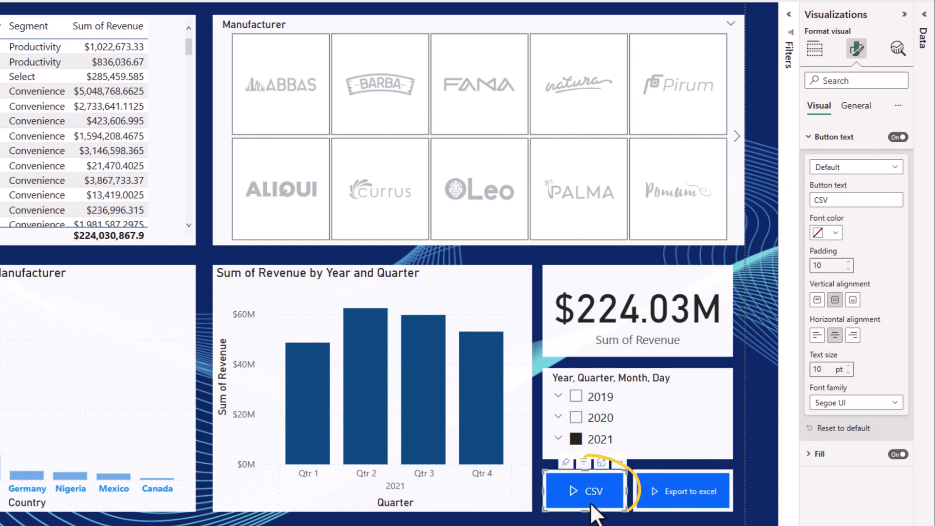
{"action": "left_click", "coordinate": [679, 497]}
{"action": "left_click", "coordinate": [764, 37]}
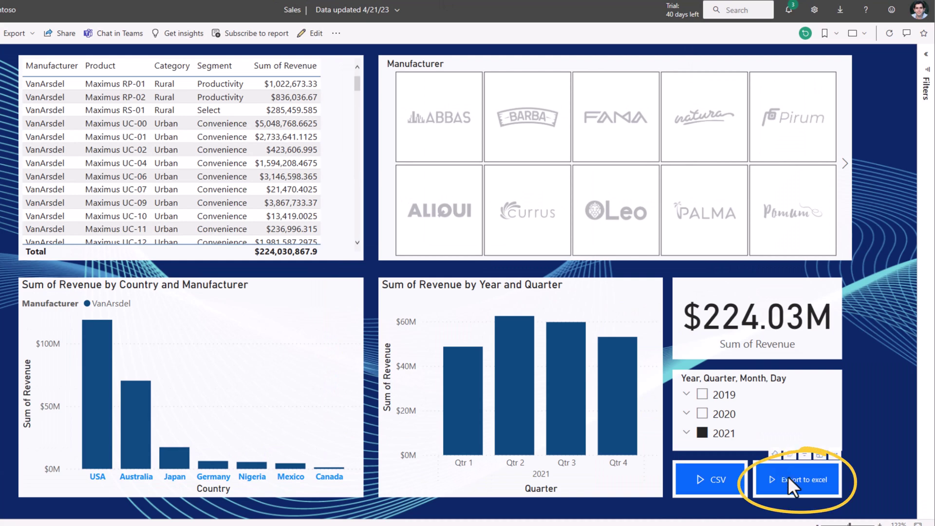
{"action": "left_click", "coordinate": [789, 481]}
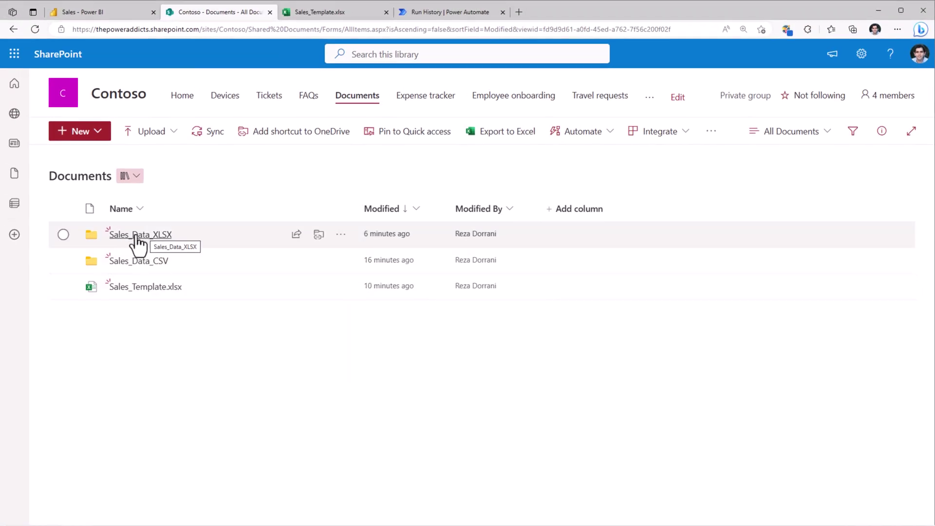
Open the Sales_Data_XLSX folder and the exported Sales_Data workbook inside it.
{"action": "left_click", "coordinate": [138, 239]}
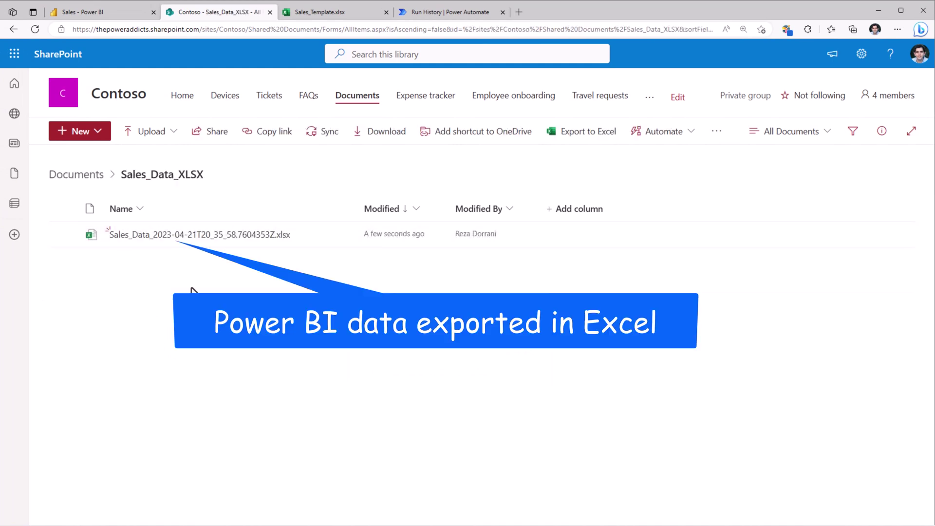
{"action": "left_click", "coordinate": [181, 237]}
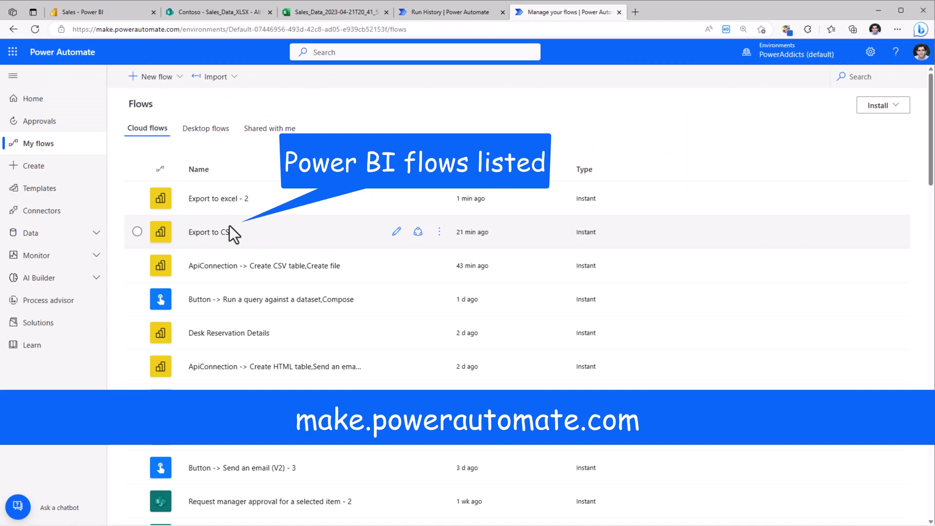
Give one colleague and the Power 365 group run-only access to Export to CSV.
{"action": "left_click", "coordinate": [229, 227]}
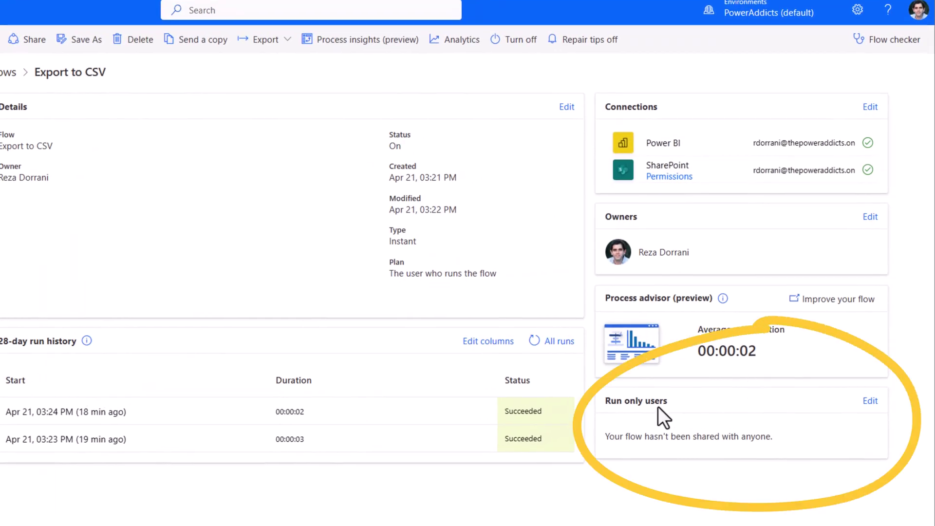
{"action": "left_click", "coordinate": [870, 401]}
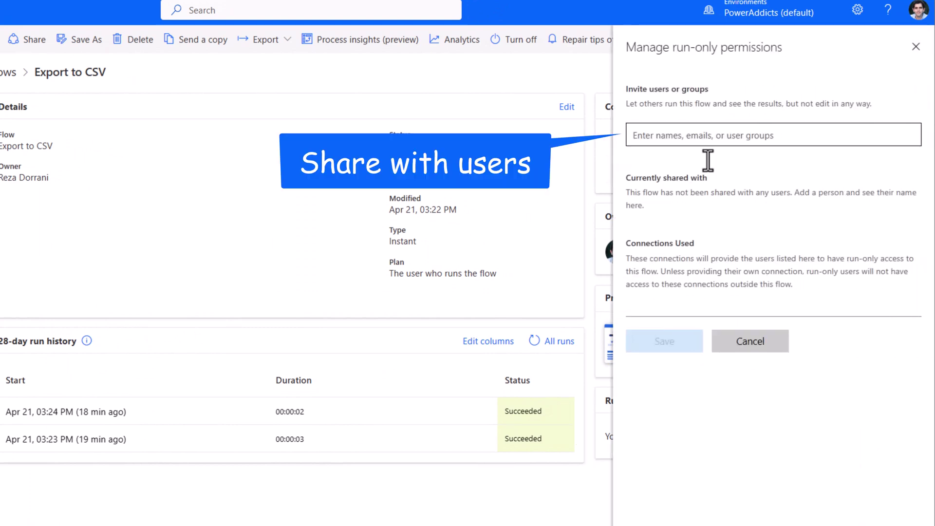
{"action": "type", "text": "sa"}
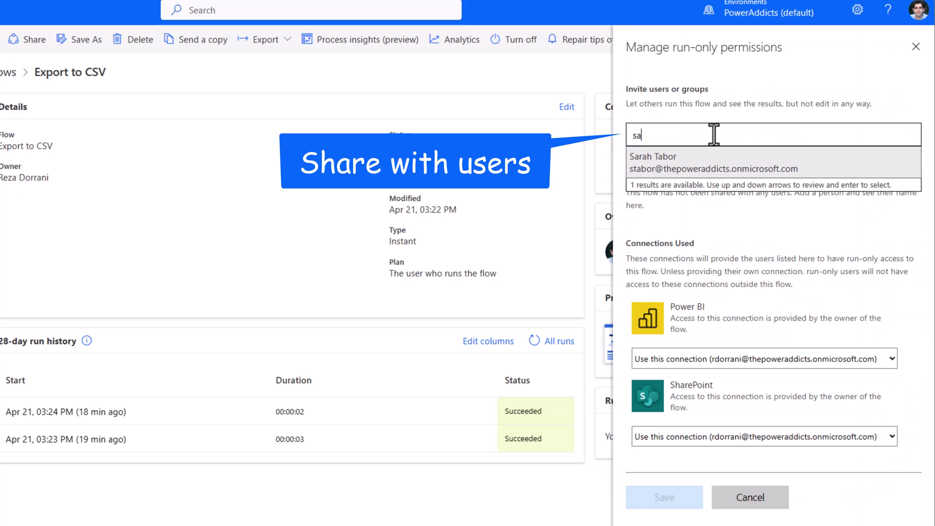
{"action": "type", "text": "ra"}
{"action": "left_click", "coordinate": [707, 174]}
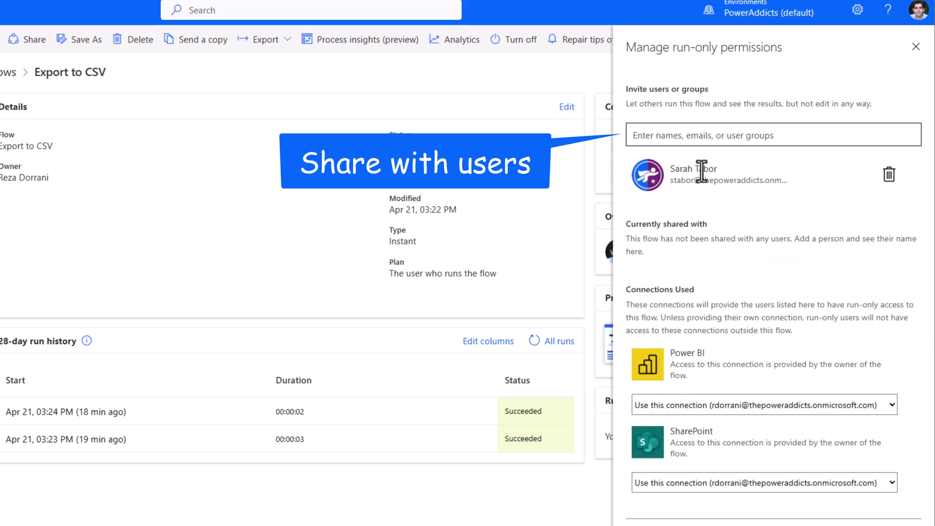
{"action": "left_click", "coordinate": [671, 135]}
{"action": "type", "text": "power"}
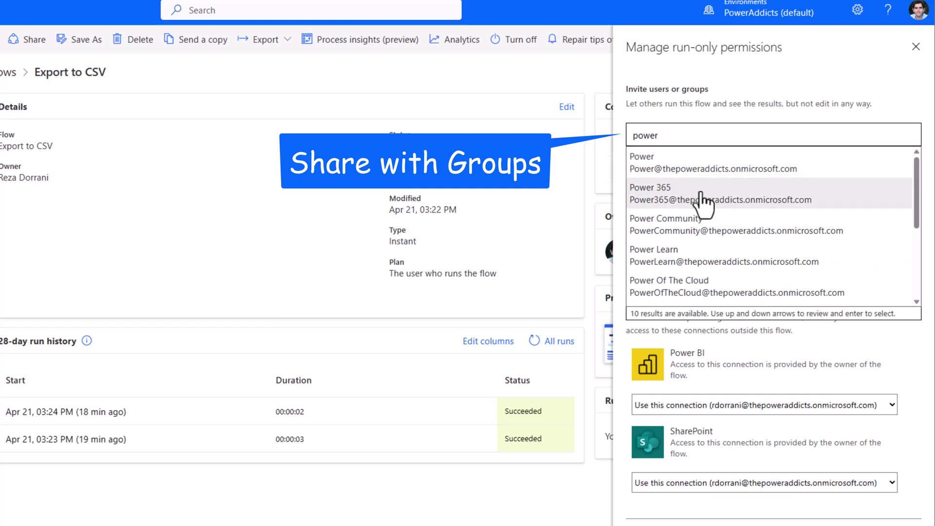
{"action": "left_click", "coordinate": [645, 199]}
{"action": "scroll", "coordinate": [745, 341], "scroll_direction": "down", "scroll_amount": 2}
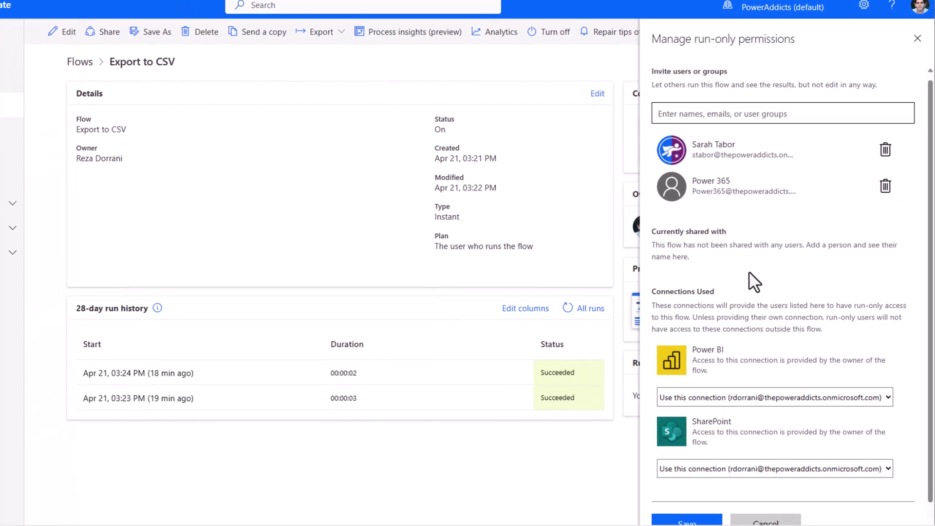
{"action": "left_click", "coordinate": [688, 502]}
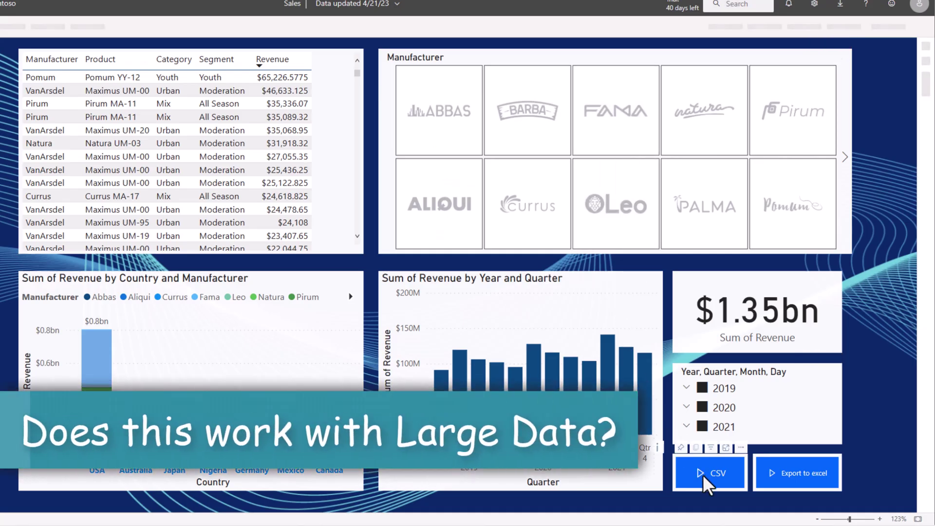
Run the CSV export on all years and check the workbook ends at row 1001.
{"action": "left_click", "coordinate": [714, 475]}
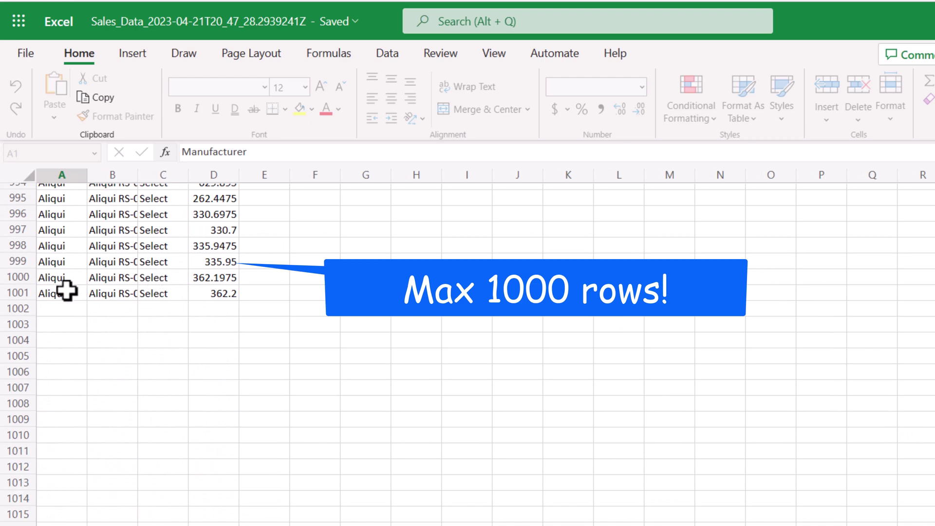
{"action": "scroll", "coordinate": [67, 291], "scroll_direction": "up", "scroll_amount": 3}
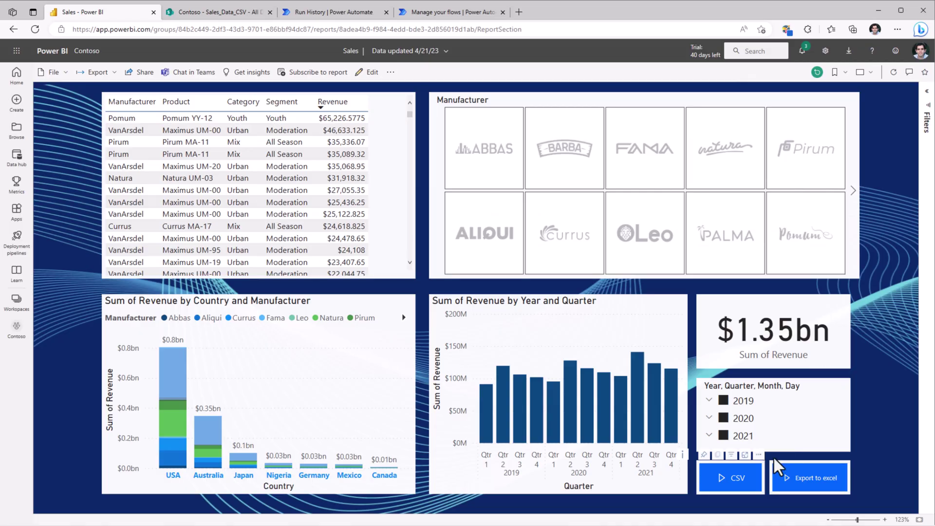
In edit mode, add a Power Automate visual, move it down, and open its More options.
{"action": "left_click", "coordinate": [372, 72]}
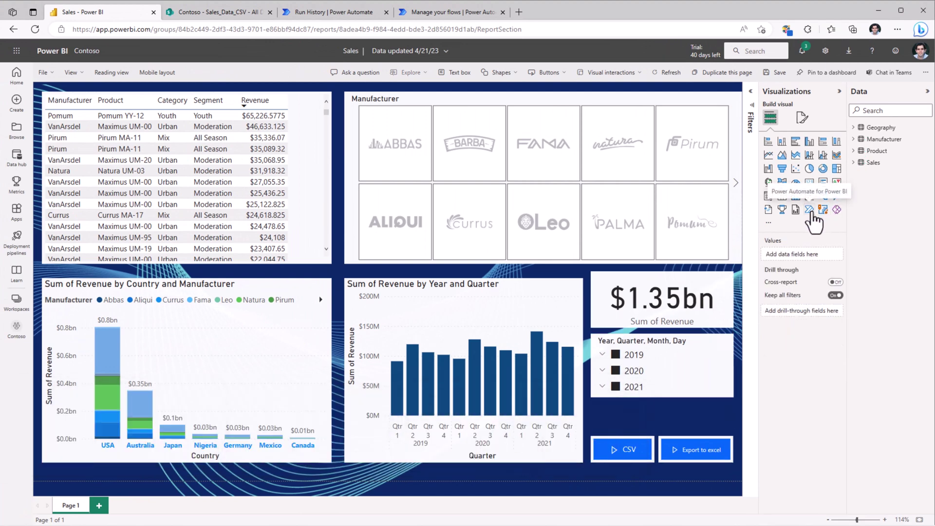
{"action": "left_click", "coordinate": [809, 211]}
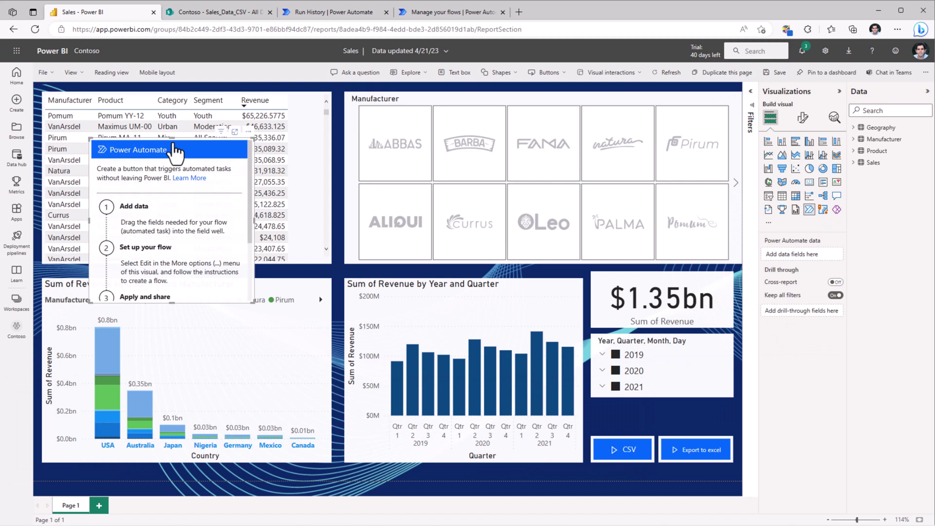
{"action": "left_click_drag", "start_coordinate": [175, 152], "coordinate": [202, 185]}
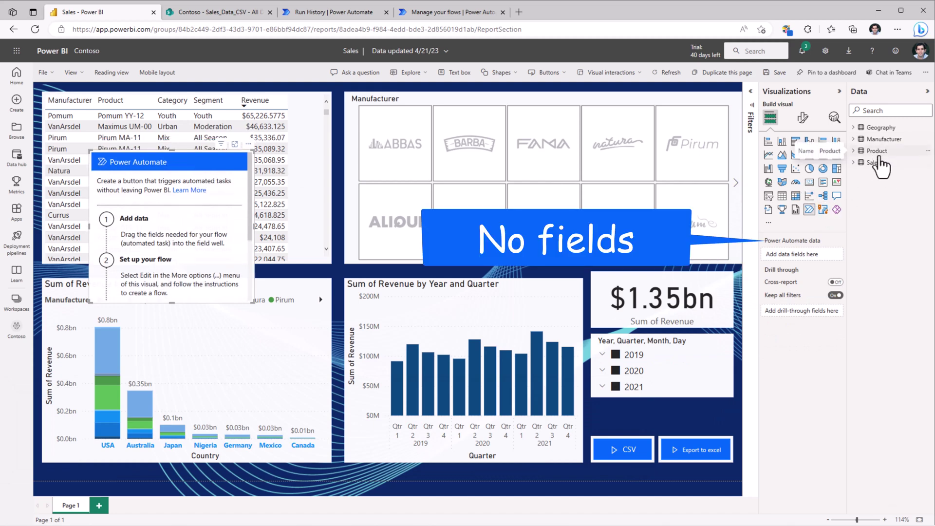
{"action": "left_click", "coordinate": [248, 144]}
Start a new instant cloud flow from the visual's flow setup.
{"action": "left_click", "coordinate": [270, 169]}
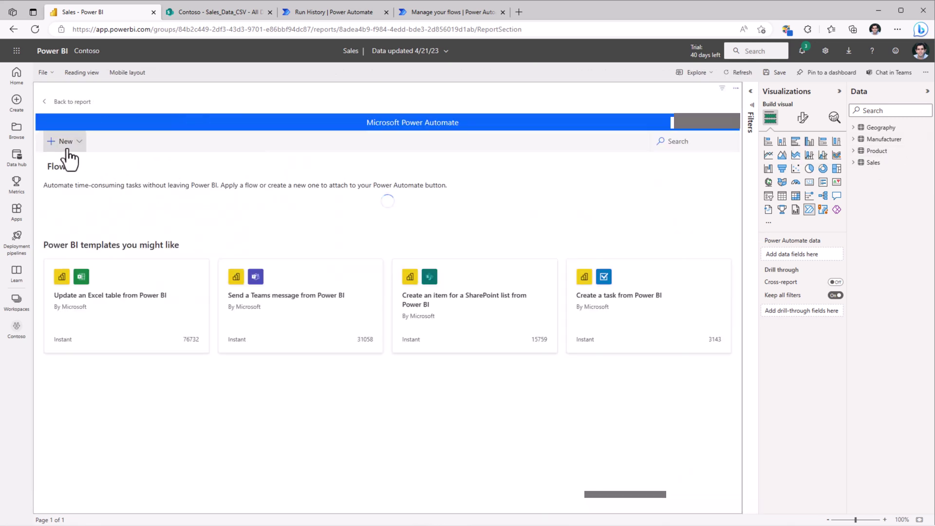
{"action": "left_click", "coordinate": [63, 141]}
{"action": "left_click", "coordinate": [90, 196]}
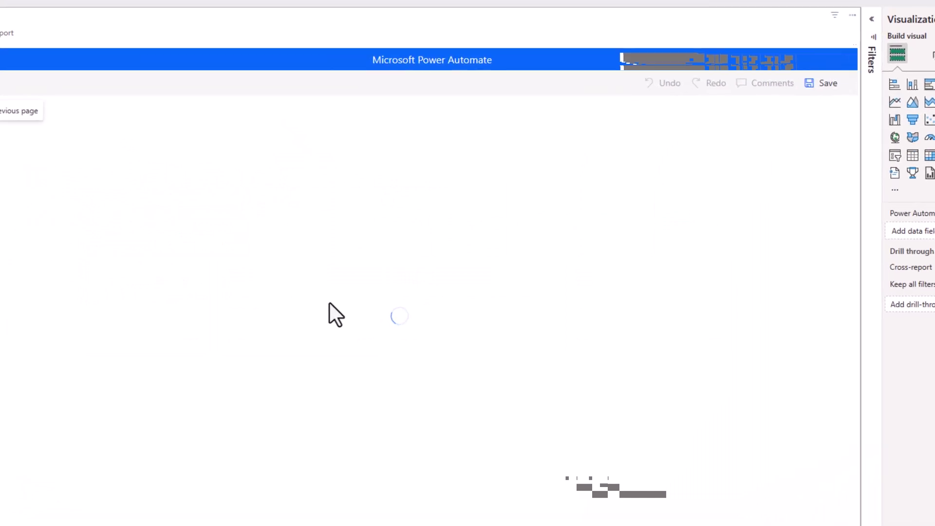
Add the Power BI 'Run a query against a dataset' action after the trigger.
{"action": "left_click", "coordinate": [346, 215]}
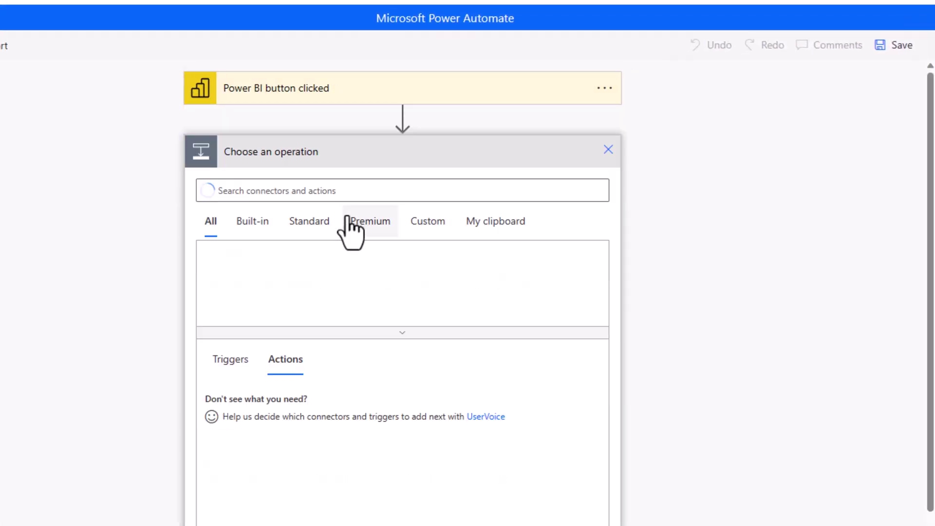
{"action": "type", "text": "power bi"}
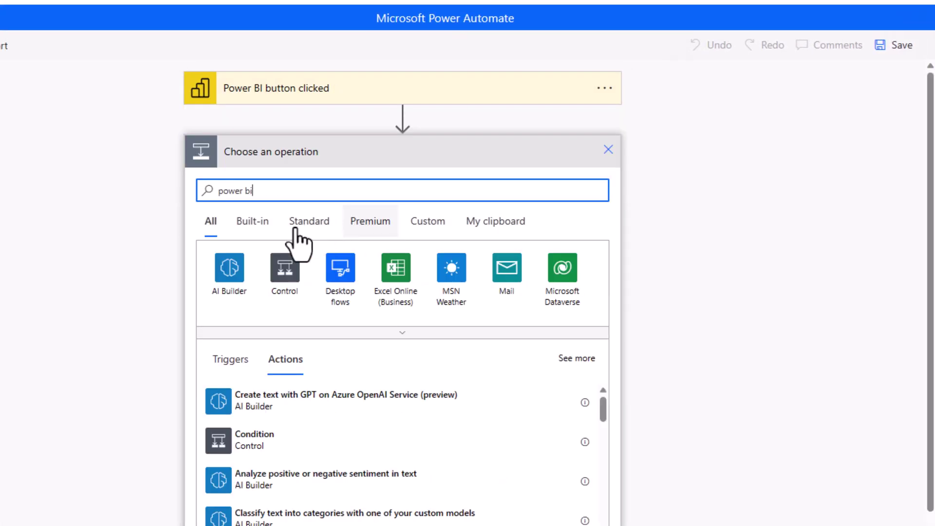
{"action": "left_click", "coordinate": [237, 274]}
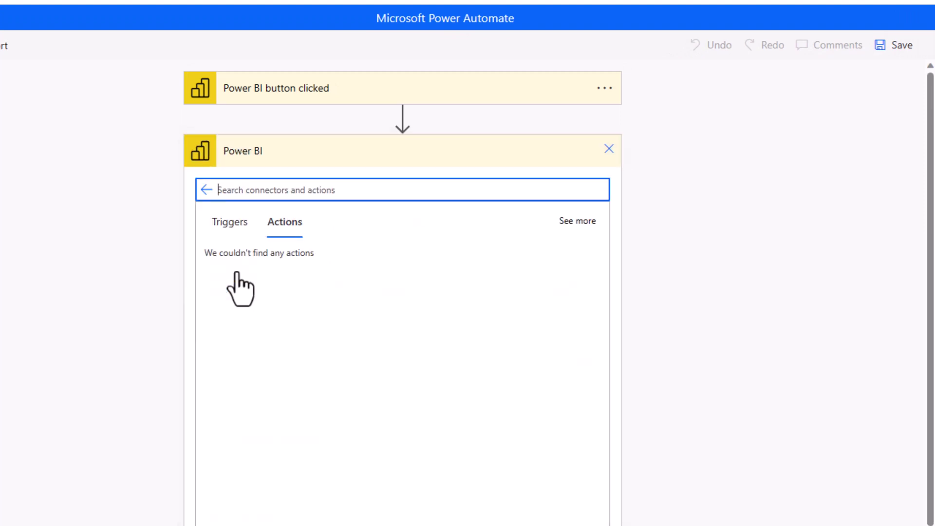
{"action": "scroll", "coordinate": [352, 363], "scroll_direction": "down", "scroll_amount": 5}
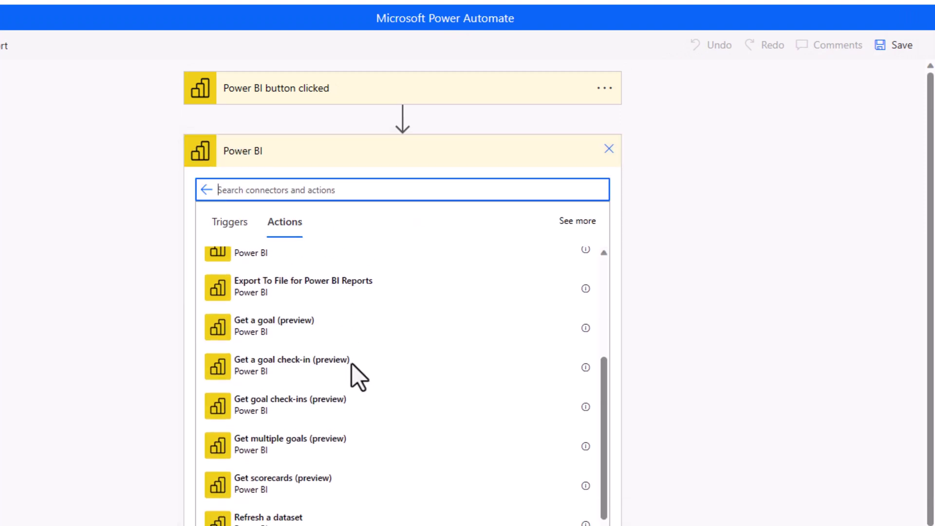
{"action": "scroll", "coordinate": [353, 371], "scroll_direction": "down", "scroll_amount": 3}
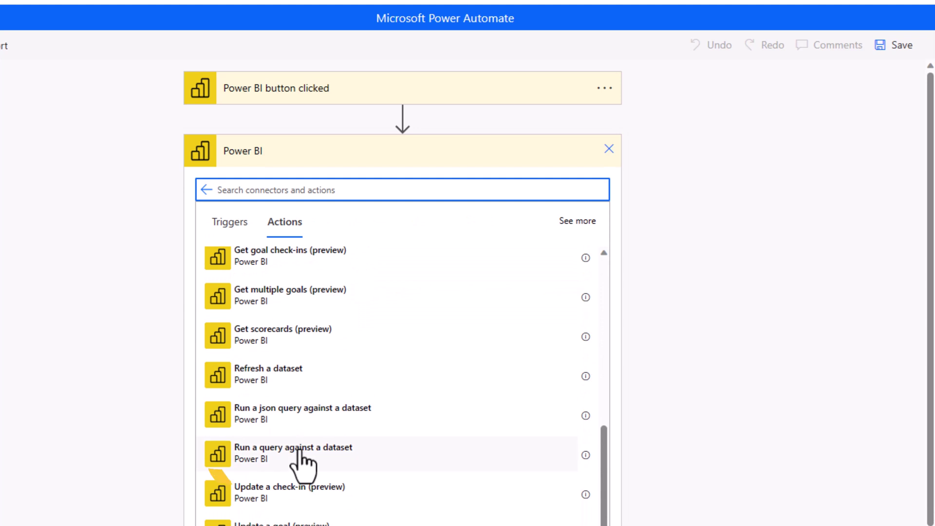
{"action": "left_click", "coordinate": [585, 454]}
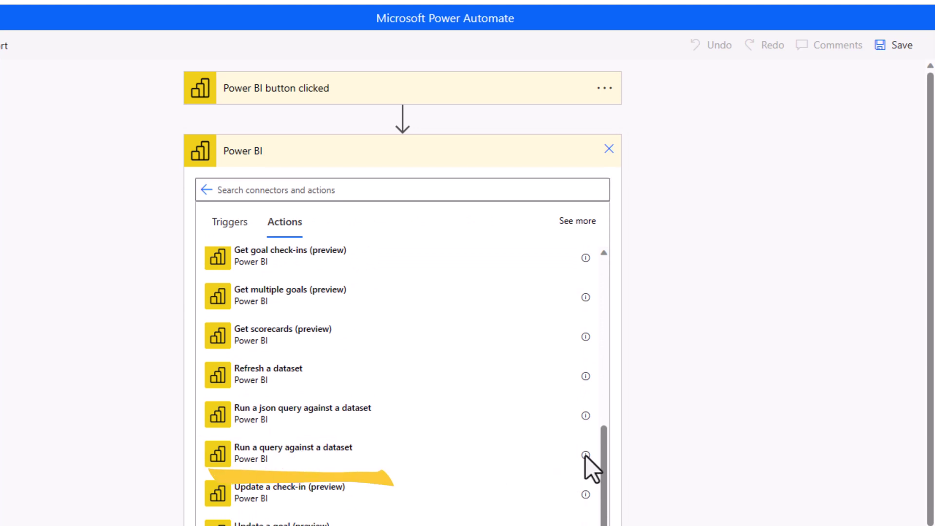
{"action": "left_click", "coordinate": [372, 466]}
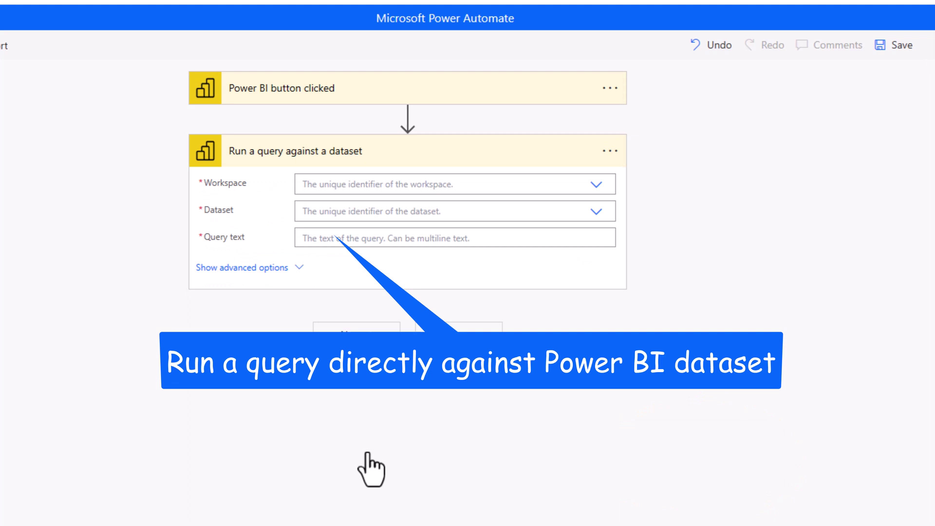
Set the query's Workspace to Contoso and Dataset to Sales.
{"action": "left_click", "coordinate": [341, 183]}
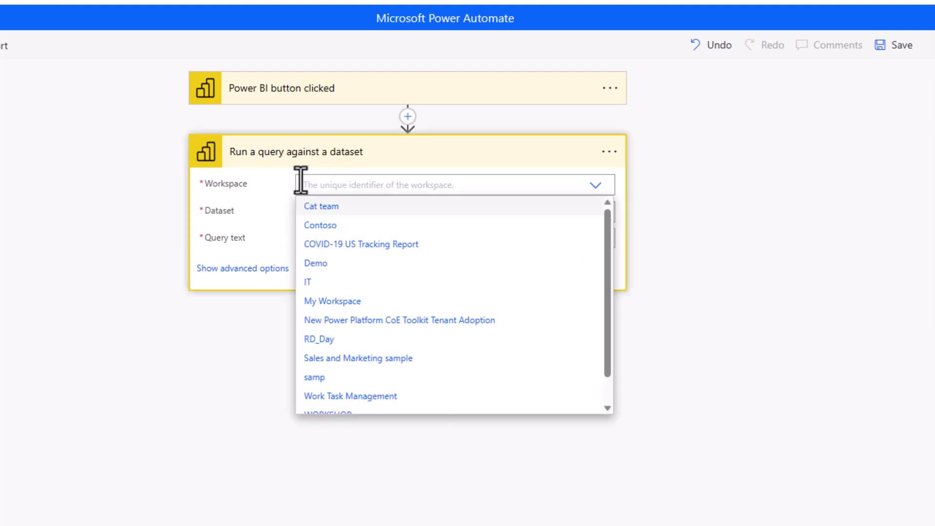
{"action": "type", "text": "cont"}
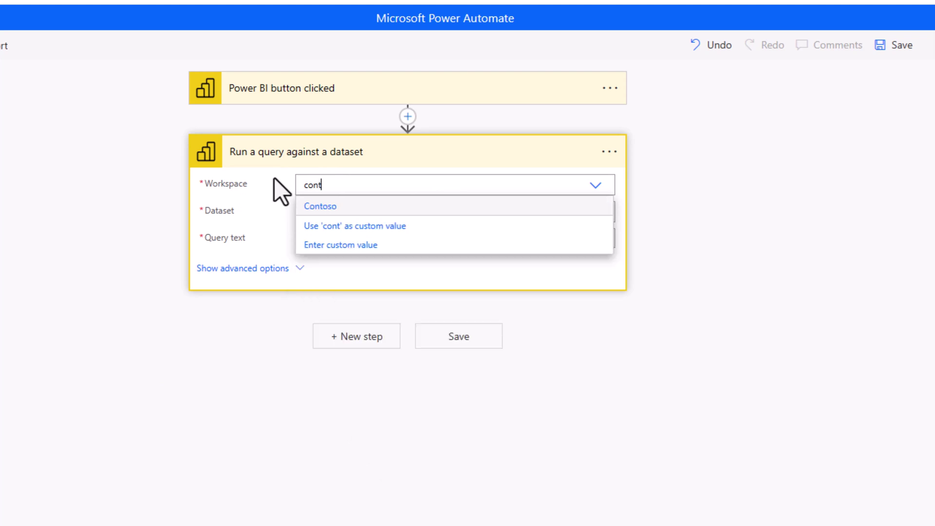
{"action": "left_click", "coordinate": [327, 207]}
{"action": "left_click", "coordinate": [363, 212]}
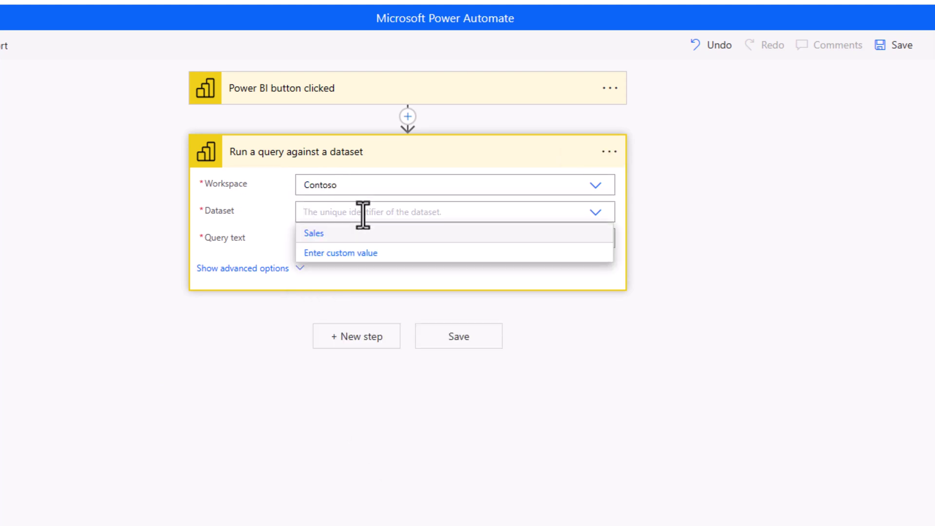
{"action": "left_click", "coordinate": [335, 237]}
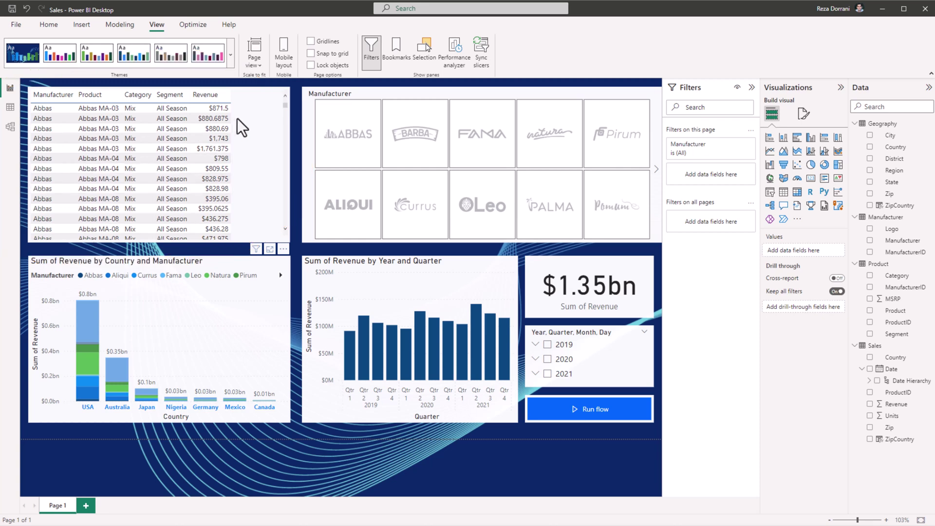
Open Performance analyzer, collapse the filters pane, and start recording.
{"action": "left_click_drag", "start_coordinate": [285, 106], "coordinate": [297, 86]}
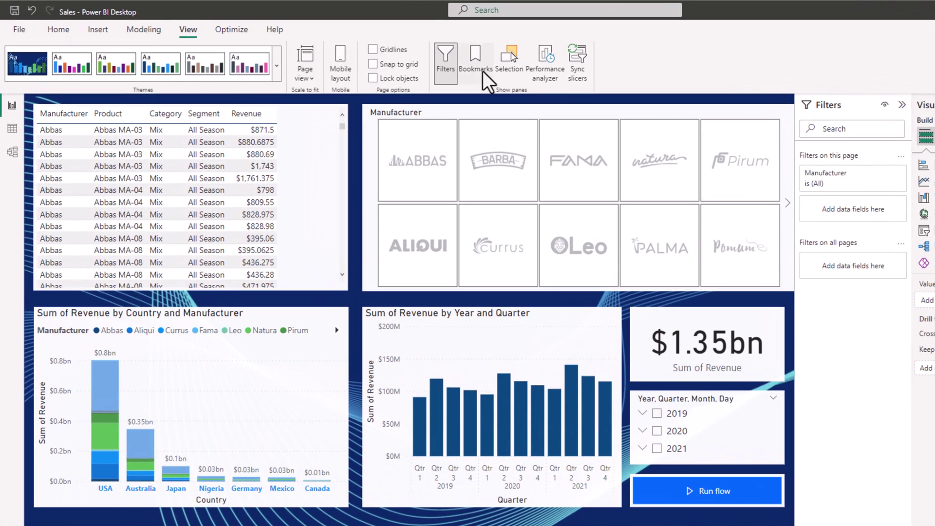
{"action": "left_click", "coordinate": [547, 77]}
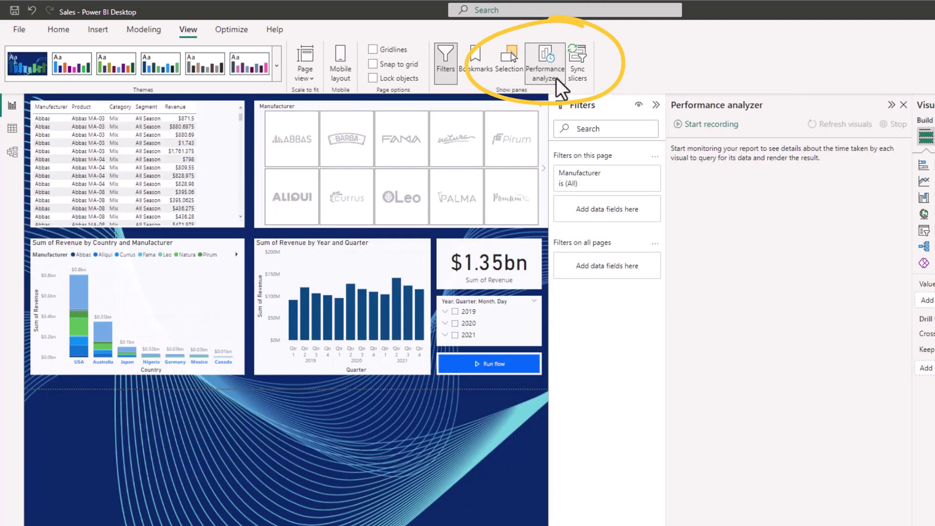
{"action": "left_click", "coordinate": [656, 105]}
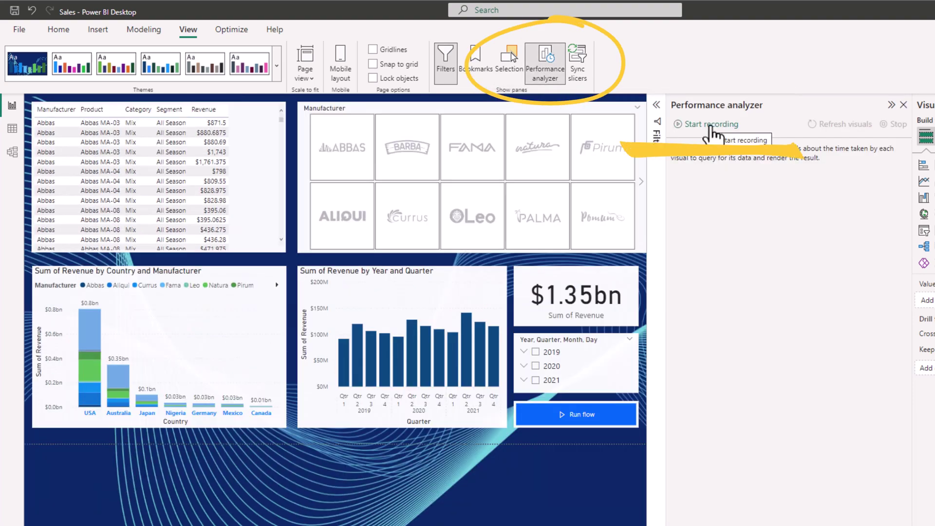
{"action": "left_click", "coordinate": [711, 125]}
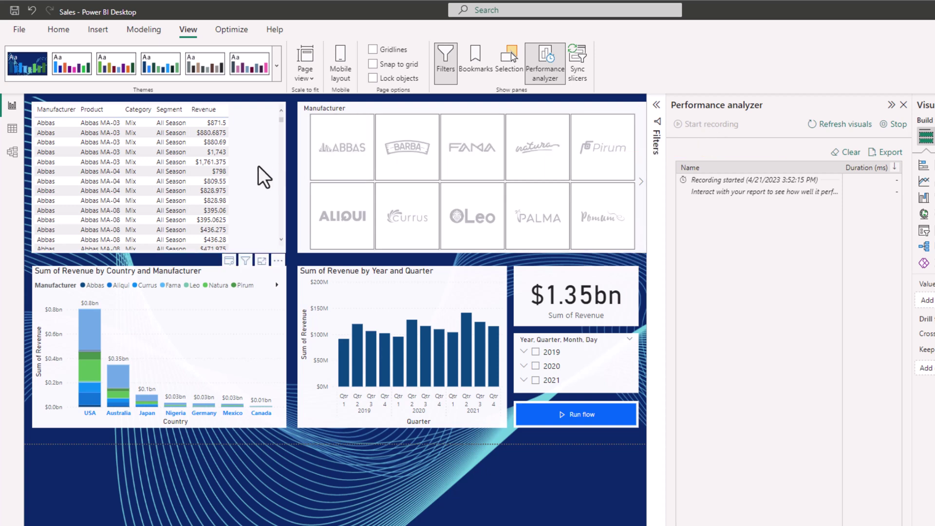
Analyze the sales table visual and paste its copied DAX query into Notepad.
{"action": "left_click", "coordinate": [229, 262]}
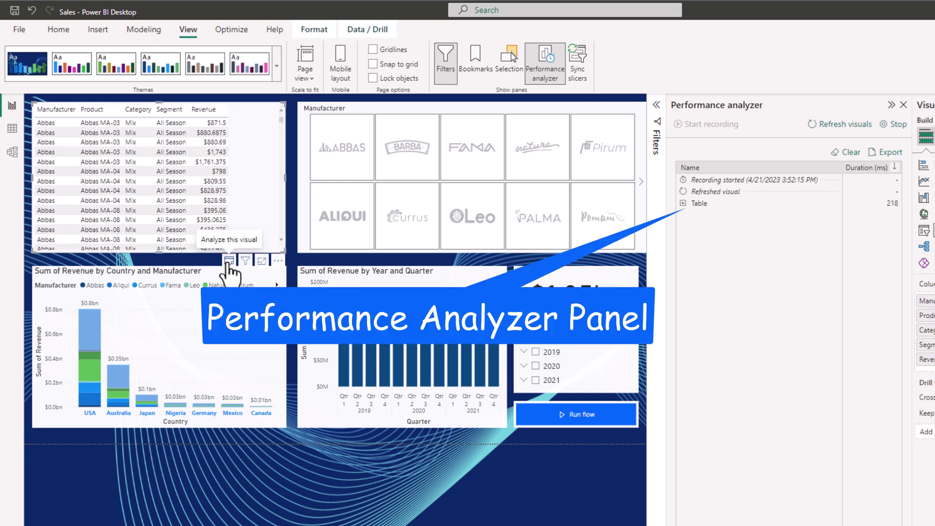
{"action": "left_click", "coordinate": [683, 203]}
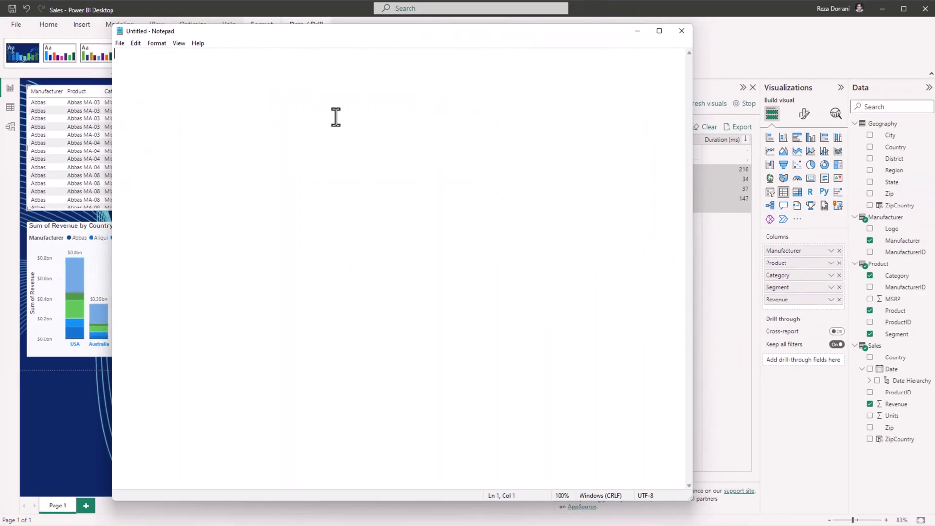
{"action": "key", "text": "ctrl+v"}
{"action": "scroll", "coordinate": [296, 122], "scroll_direction": "up", "scroll_amount": 8}
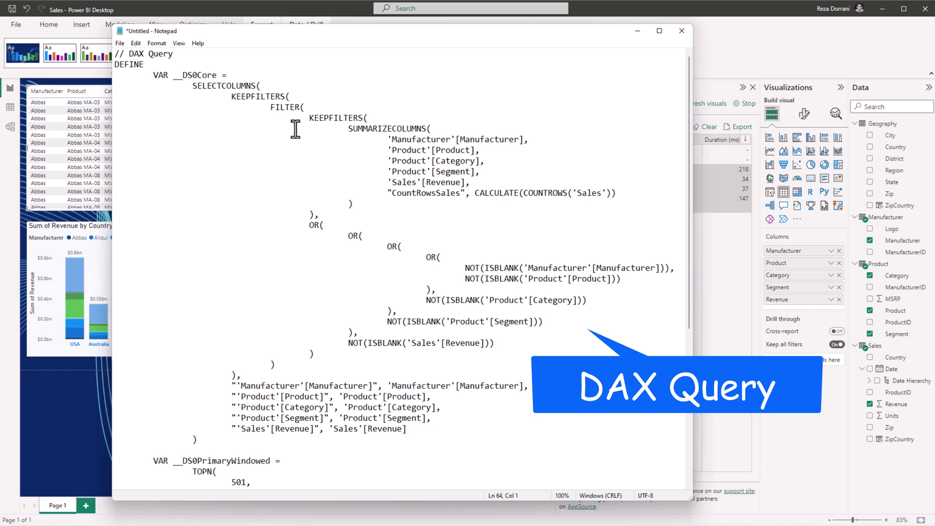
{"action": "scroll", "coordinate": [295, 129], "scroll_direction": "down", "scroll_amount": 8}
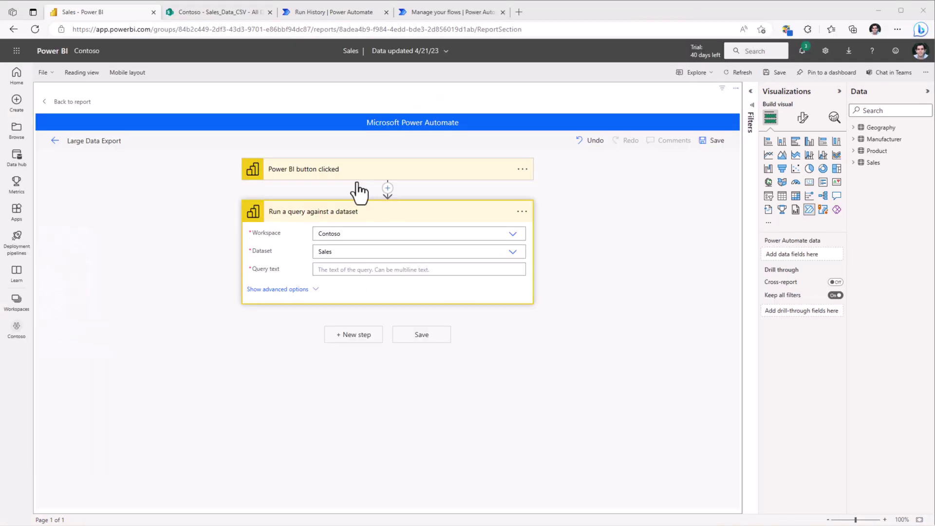
Paste the DAX query into Query text and change the TOPN limit 501 to 100000.
{"action": "left_click", "coordinate": [331, 270]}
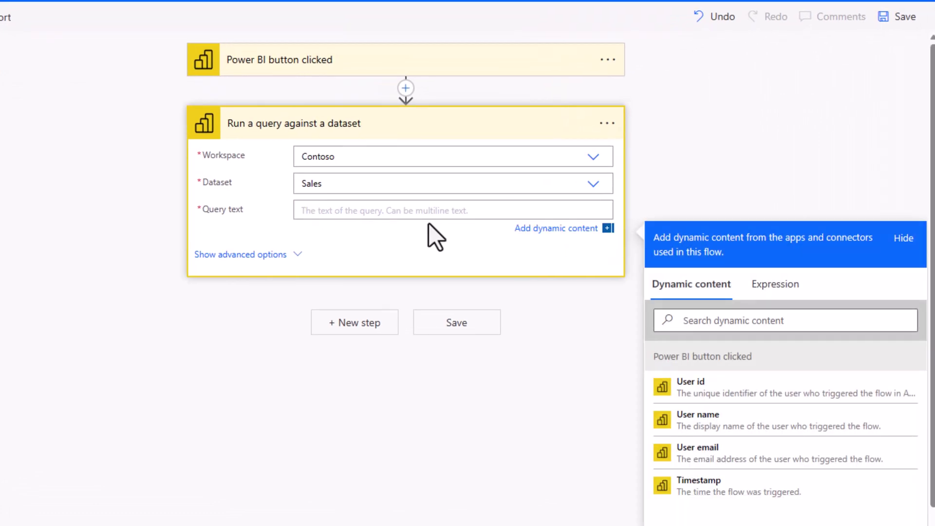
{"action": "key", "text": "ctrl+v"}
{"action": "scroll", "coordinate": [426, 223], "scroll_direction": "up", "scroll_amount": 10}
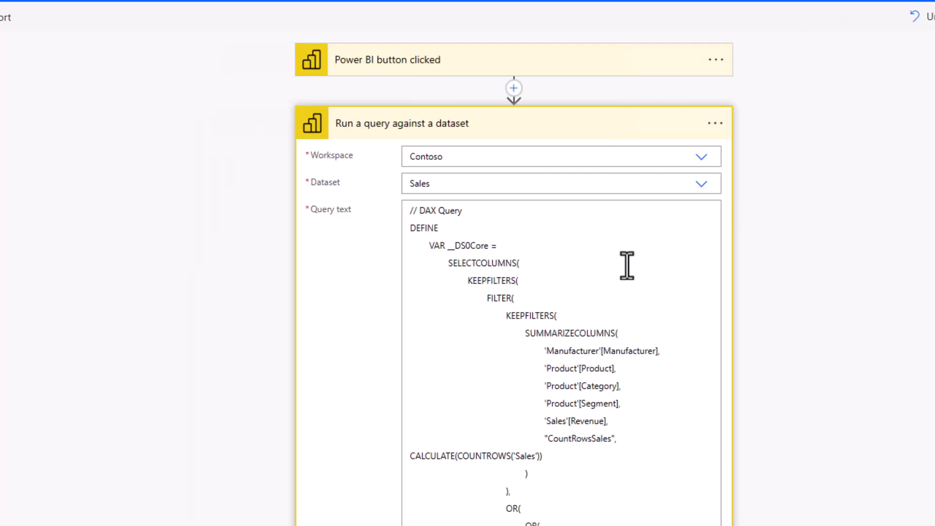
{"action": "scroll", "coordinate": [541, 251], "scroll_direction": "down", "scroll_amount": 10}
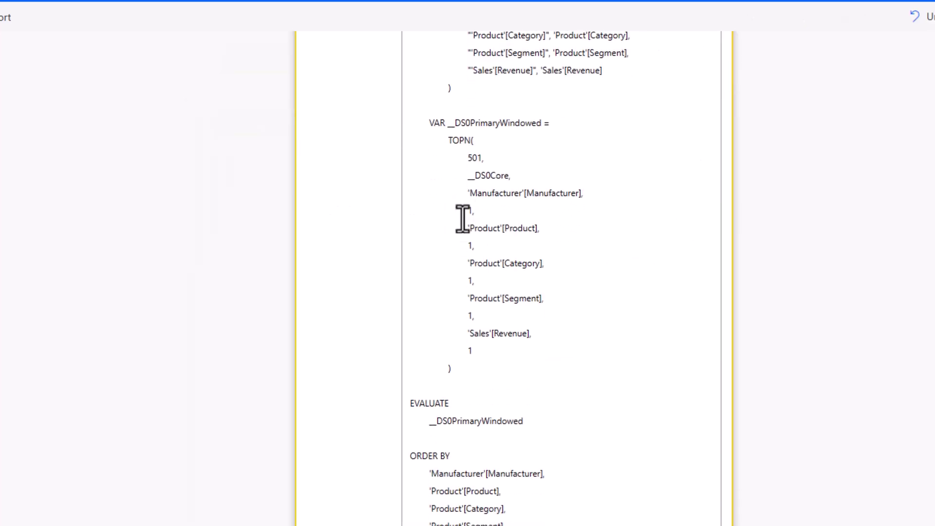
{"action": "double_click", "coordinate": [475, 157]}
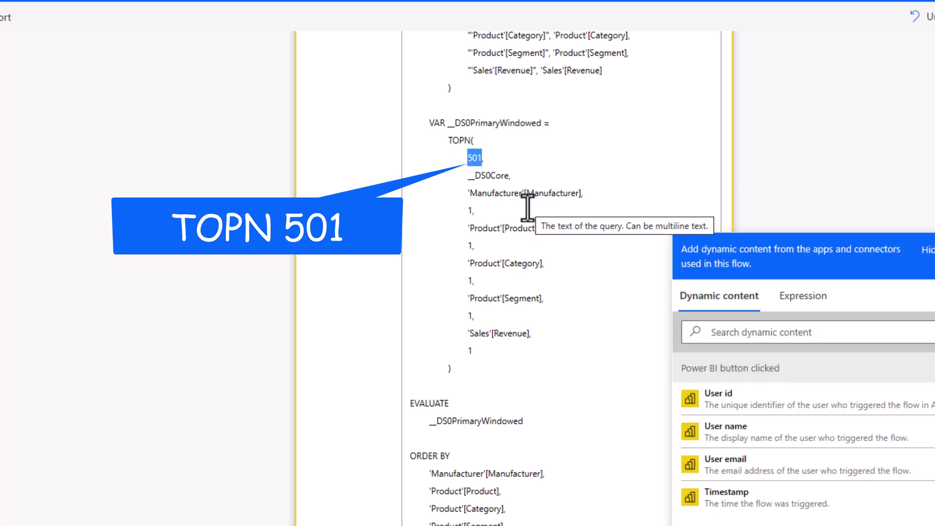
{"action": "type", "text": "1000"}
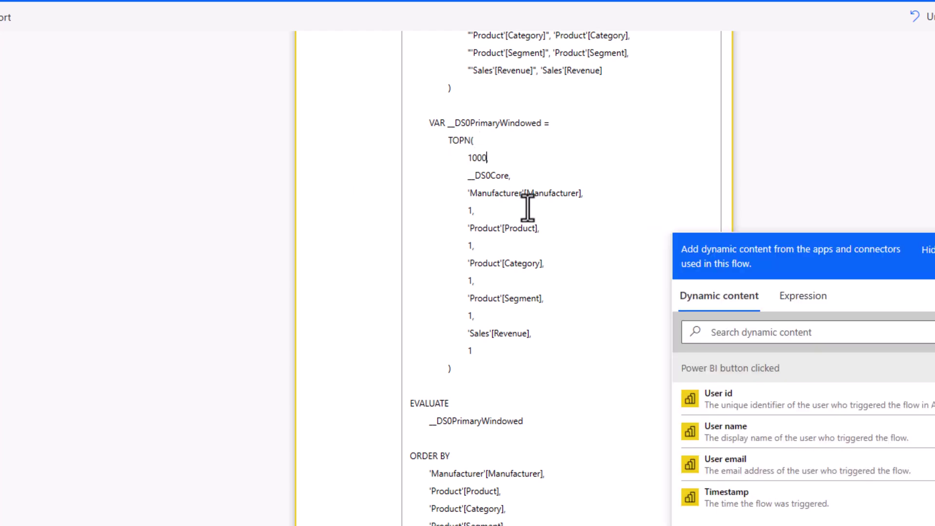
{"action": "type", "text": "00"}
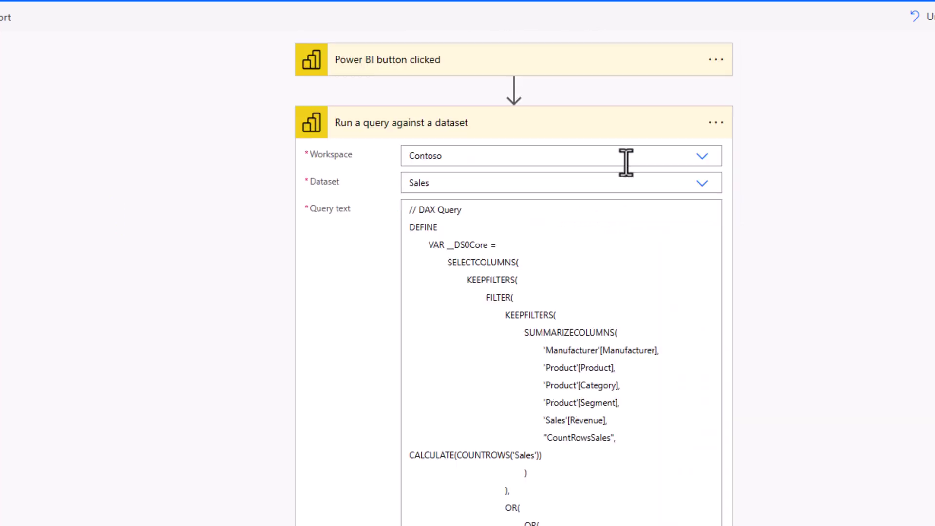
{"action": "left_click", "coordinate": [522, 122]}
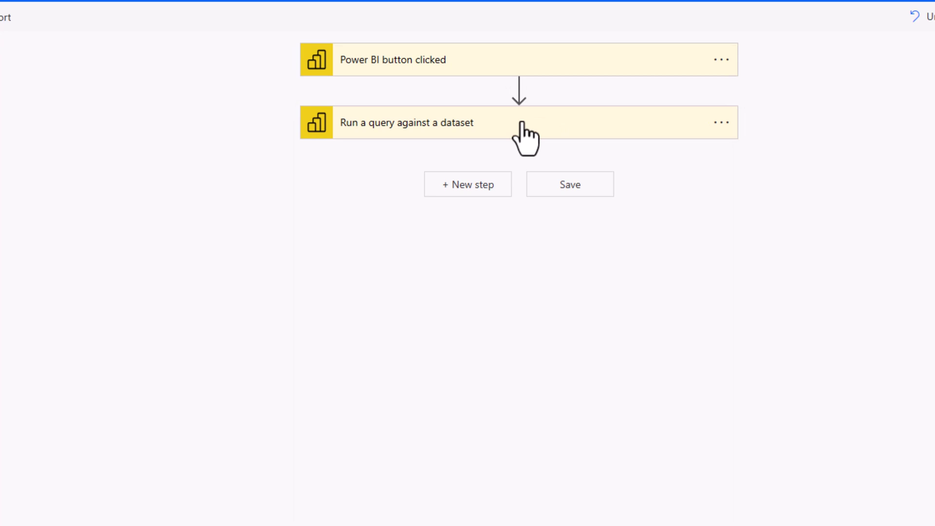
Add a Create CSV table step that uses the query's First table rows as its source.
{"action": "left_click", "coordinate": [454, 192]}
{"action": "left_click", "coordinate": [434, 223]}
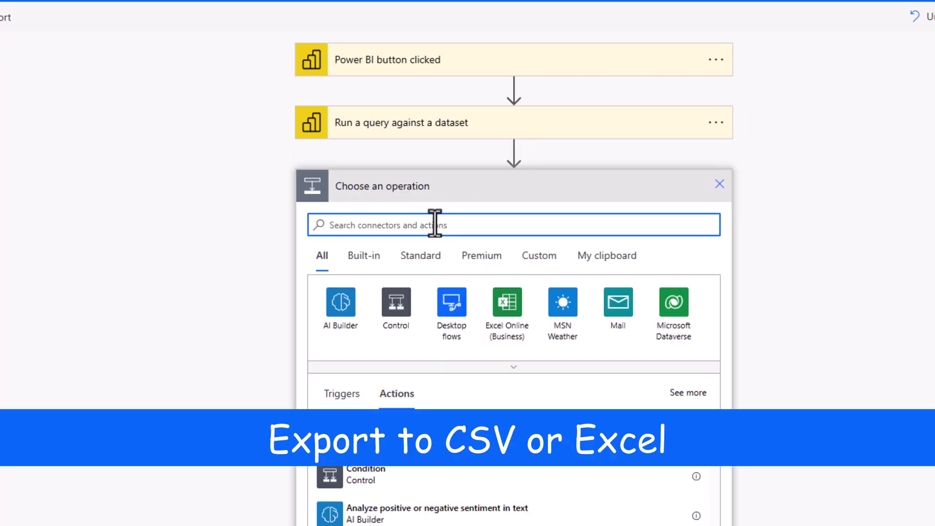
{"action": "type", "text": "csv"}
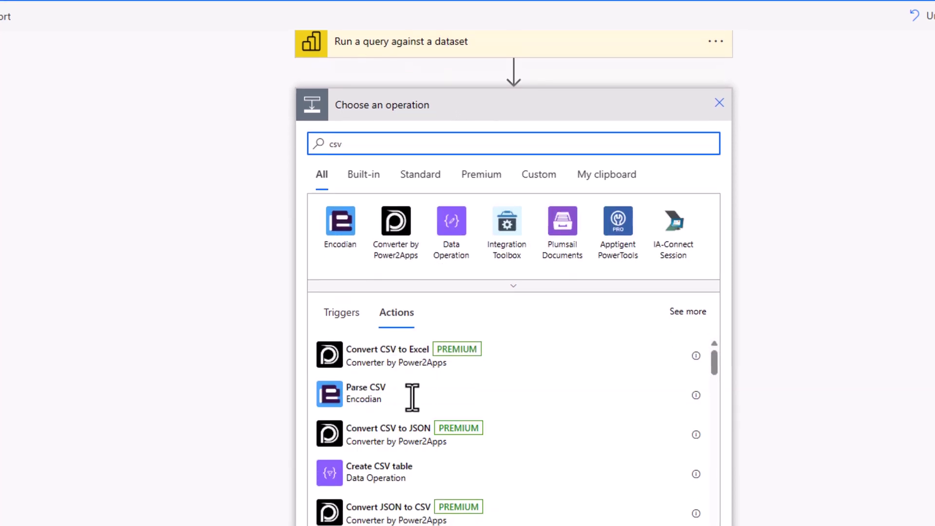
{"action": "scroll", "coordinate": [406, 495], "scroll_direction": "down", "scroll_amount": 1}
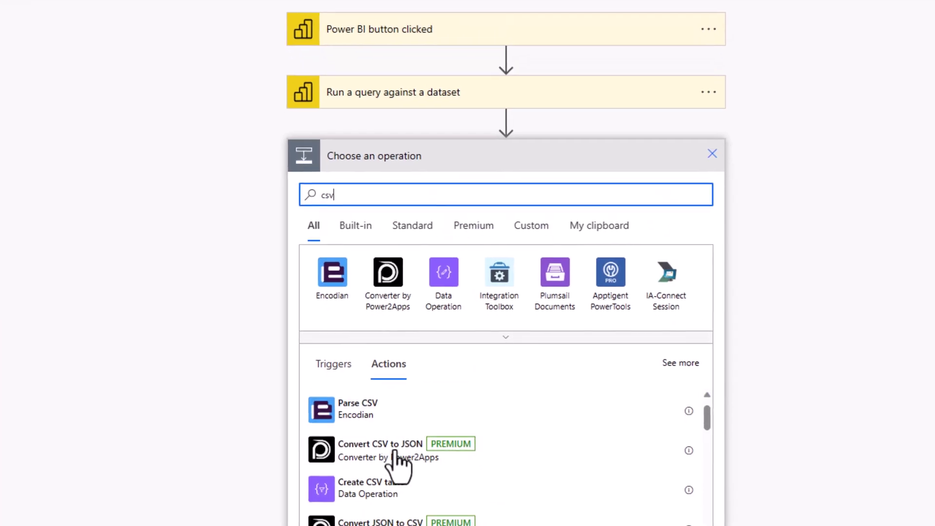
{"action": "left_click", "coordinate": [390, 487]}
{"action": "left_click", "coordinate": [413, 177]}
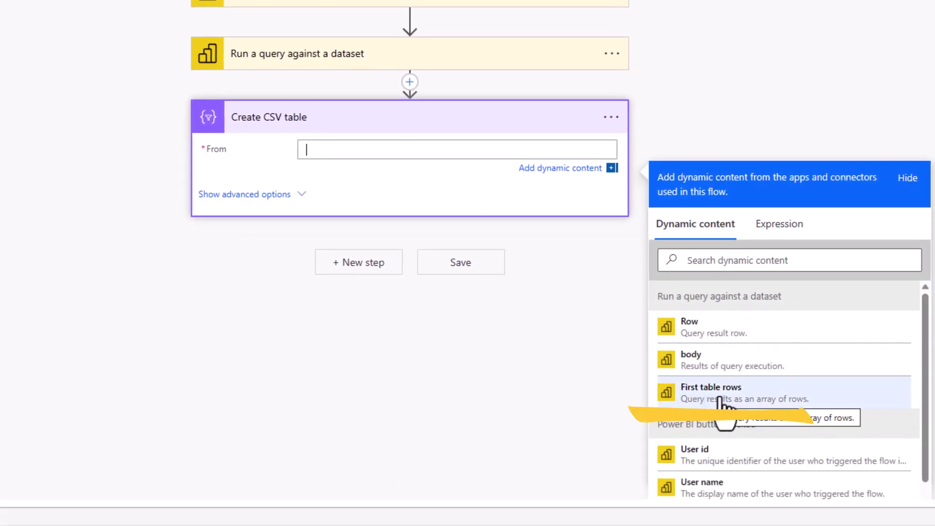
{"action": "left_click", "coordinate": [719, 399]}
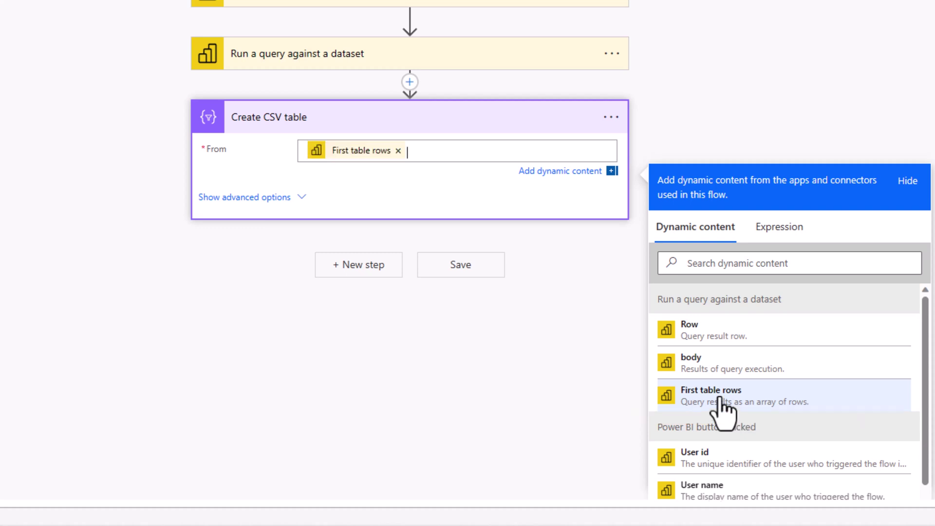
Add a SharePoint Create file step targeting the Contoso site's Shared Documents/Sales_Data folder.
{"action": "left_click", "coordinate": [349, 280]}
{"action": "type", "text": "create file"}
{"action": "scroll", "coordinate": [454, 255], "scroll_direction": "down", "scroll_amount": 3}
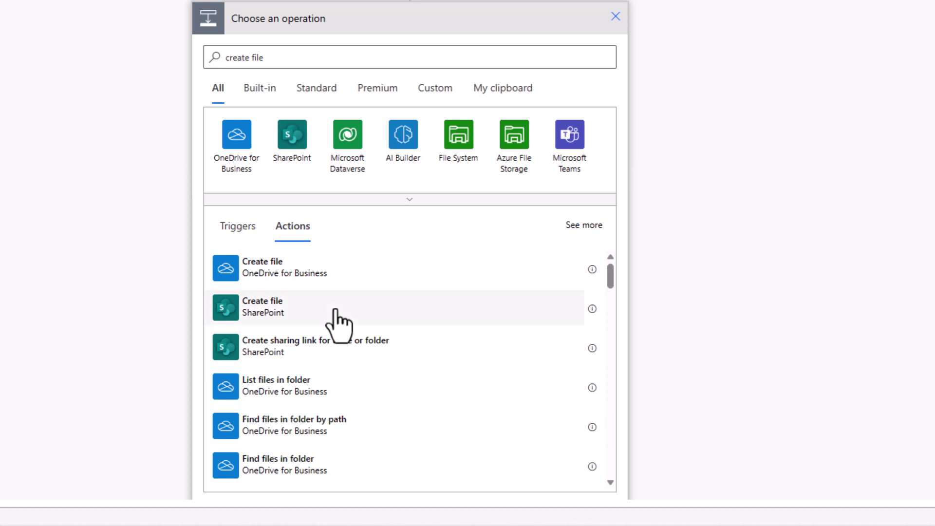
{"action": "left_click", "coordinate": [340, 324]}
{"action": "left_click", "coordinate": [374, 217]}
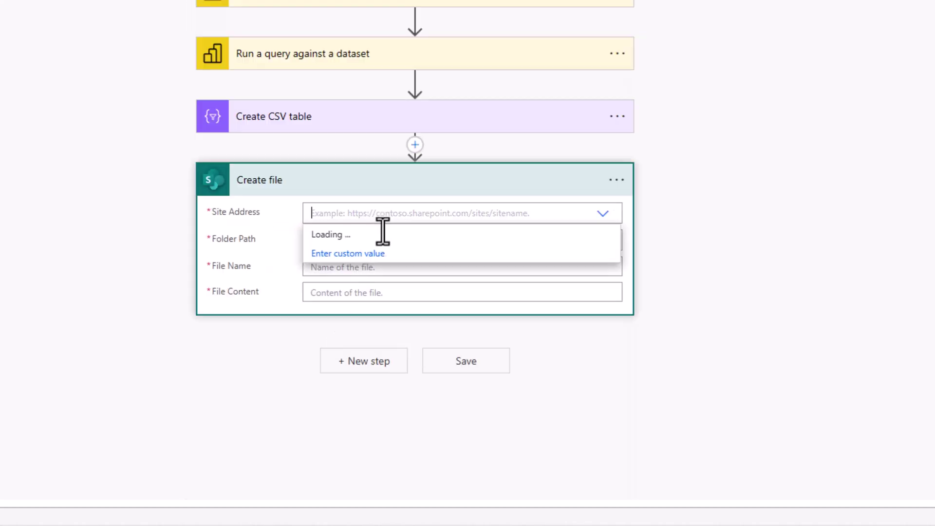
{"action": "type", "text": "conto"}
{"action": "left_click", "coordinate": [388, 235]}
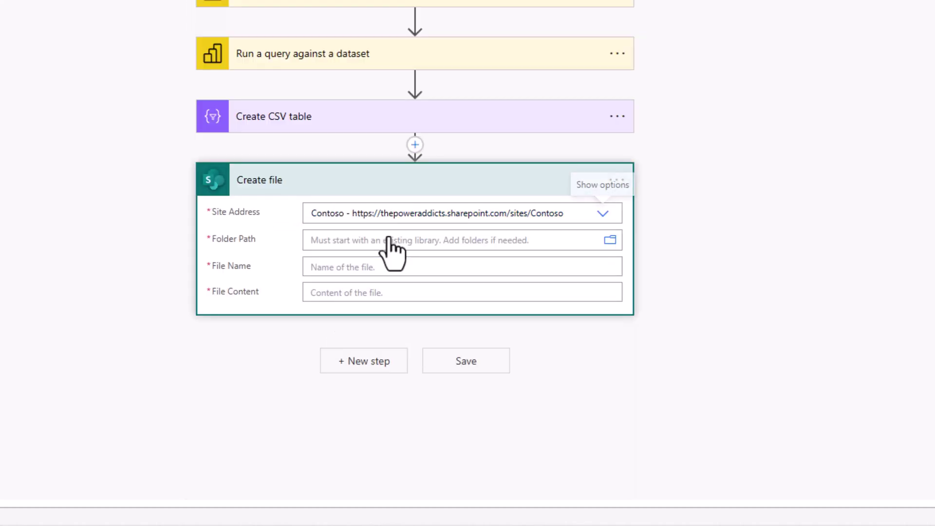
{"action": "left_click", "coordinate": [610, 240]}
{"action": "left_click", "coordinate": [824, 88]}
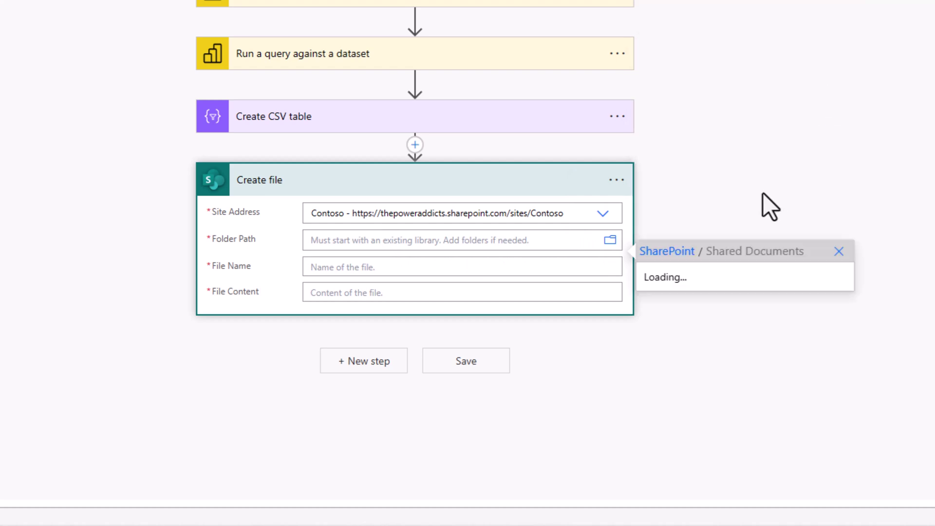
{"action": "left_click", "coordinate": [730, 322]}
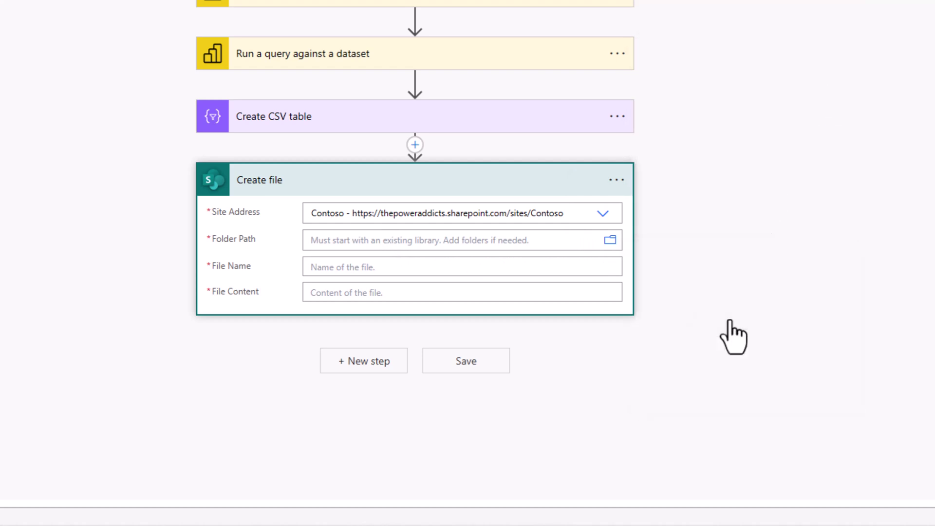
Name the file Sales_Data_ + utcNow() + .csv, use the CSV table Output as content, and save.
{"action": "left_click", "coordinate": [345, 271]}
{"action": "type", "text": "Sales_Data_"}
{"action": "left_click", "coordinate": [779, 340]}
{"action": "type", "text": "utcNow()"}
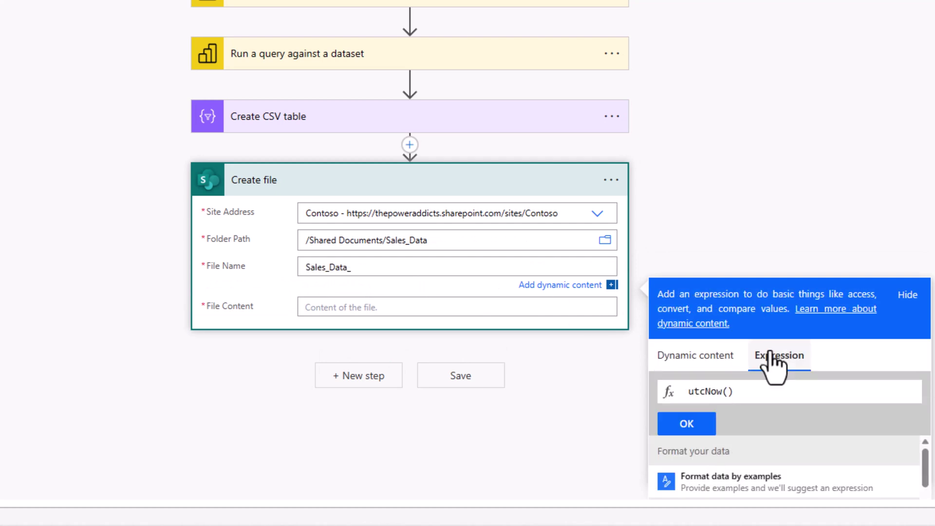
{"action": "left_click", "coordinate": [711, 422]}
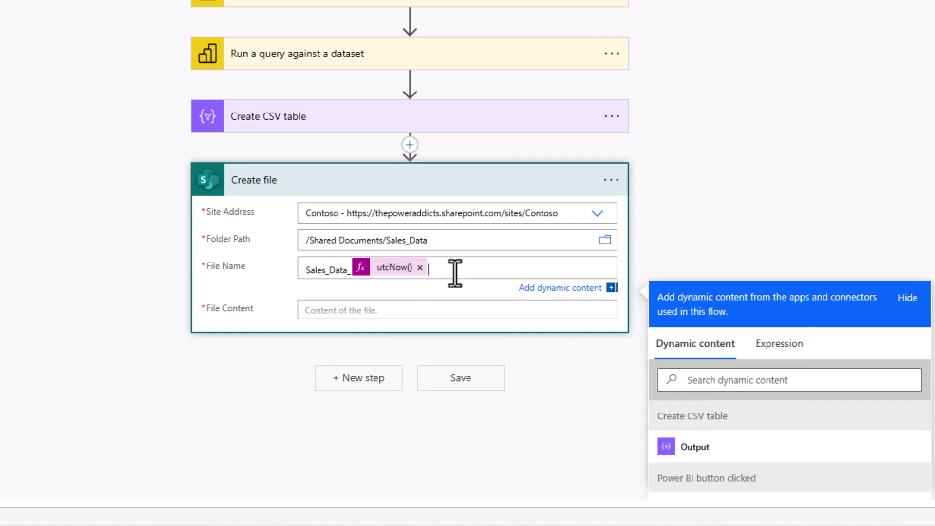
{"action": "type", "text": ".csv"}
{"action": "left_click", "coordinate": [387, 309]}
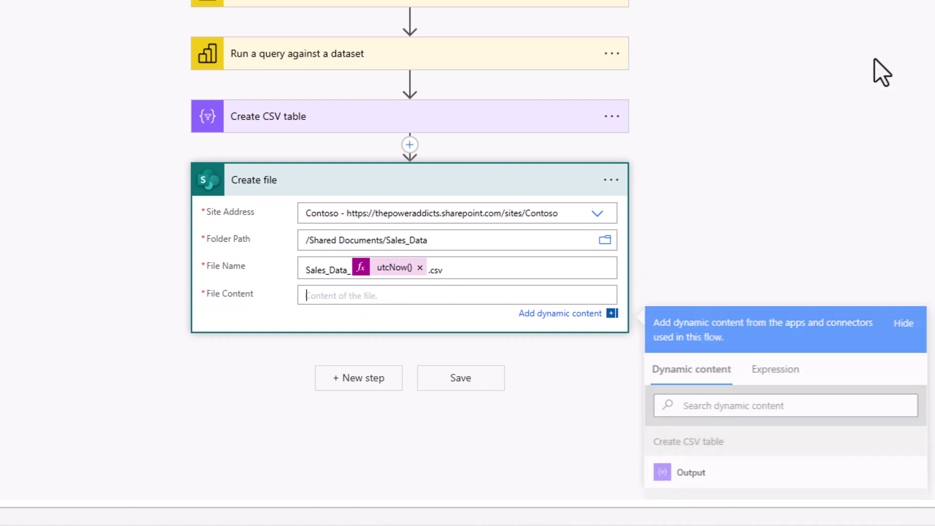
{"action": "scroll", "coordinate": [872, 69], "scroll_direction": "down", "scroll_amount": 2}
{"action": "left_click", "coordinate": [716, 393]}
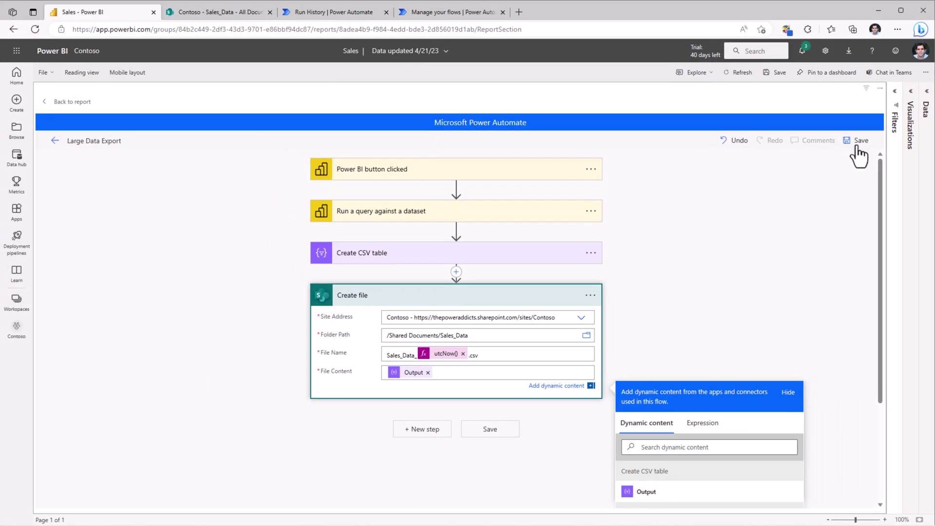
{"action": "left_click", "coordinate": [859, 157]}
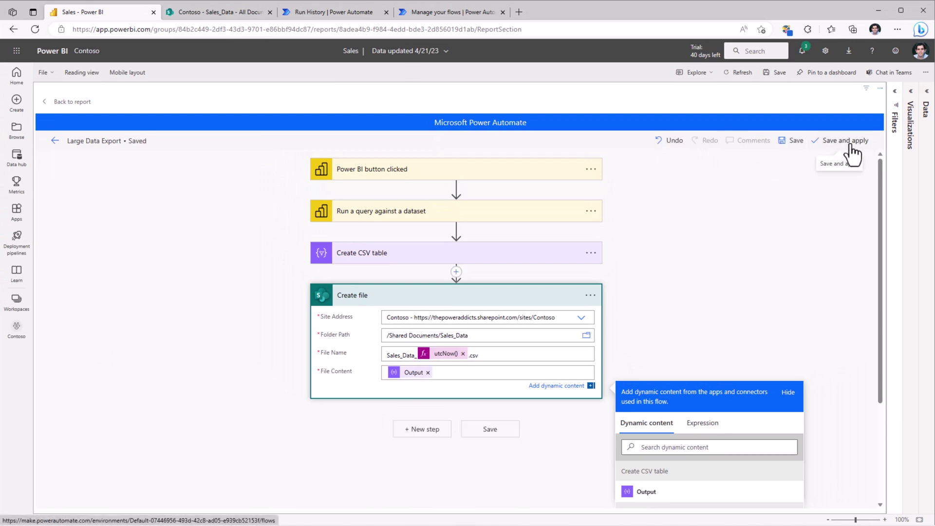
Back in the sales report, switch to Reading view and trigger the Export Data (Large) button.
{"action": "left_click", "coordinate": [52, 103]}
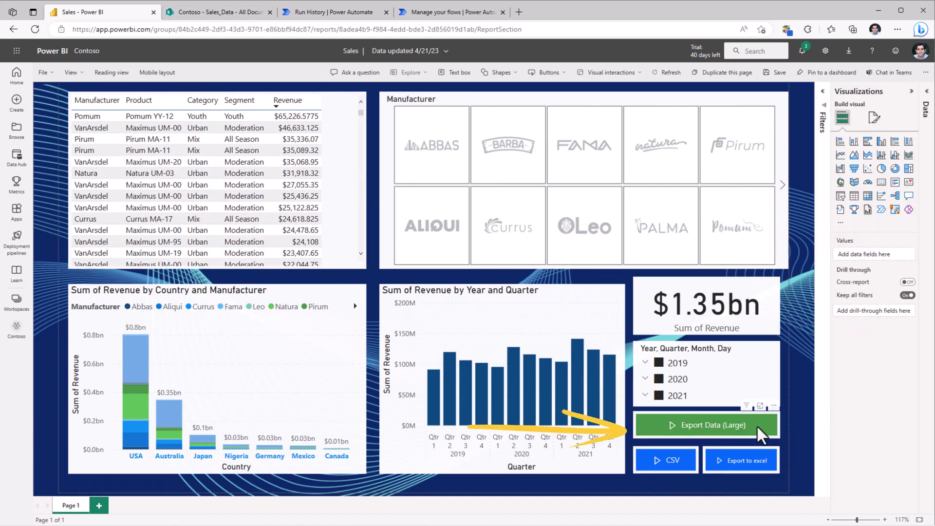
{"action": "left_click", "coordinate": [775, 73]}
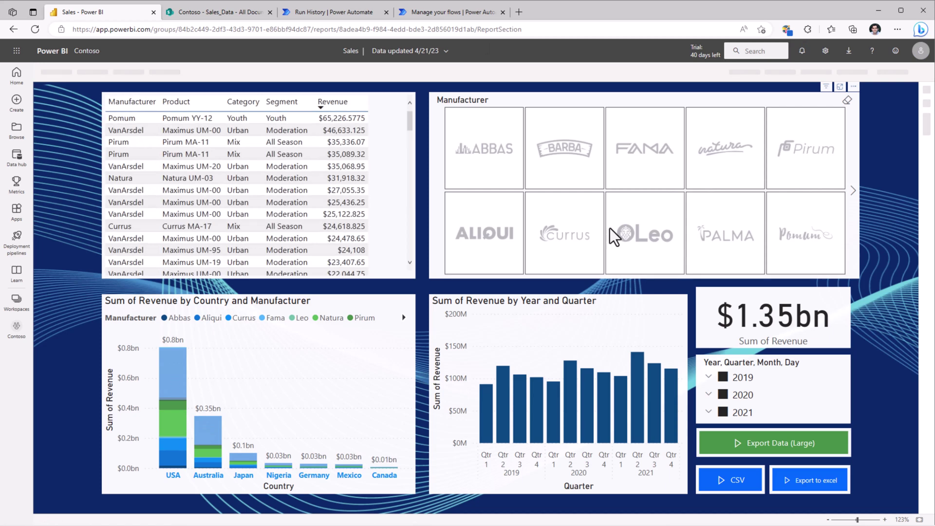
{"action": "left_click", "coordinate": [760, 447]}
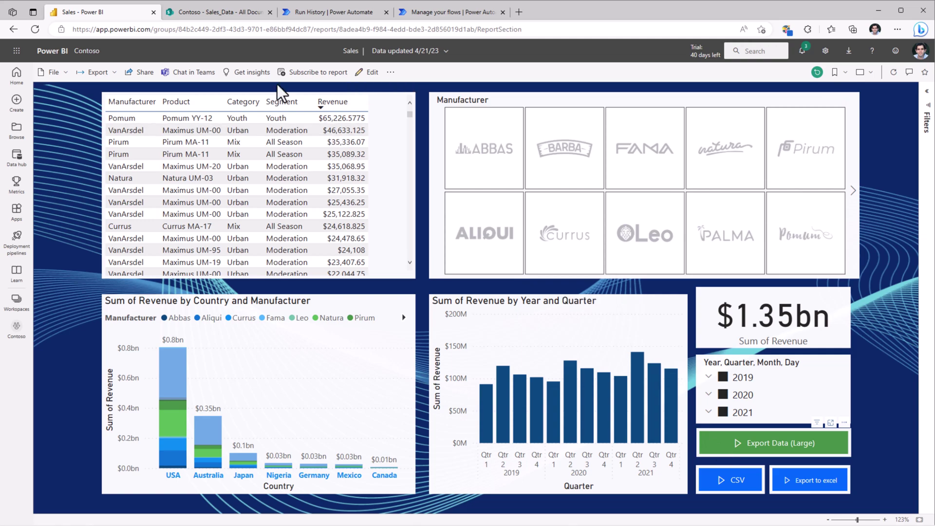
Open the newest Sales_Data export from SharePoint and scroll through its 6,800+ rows.
{"action": "left_click", "coordinate": [219, 11]}
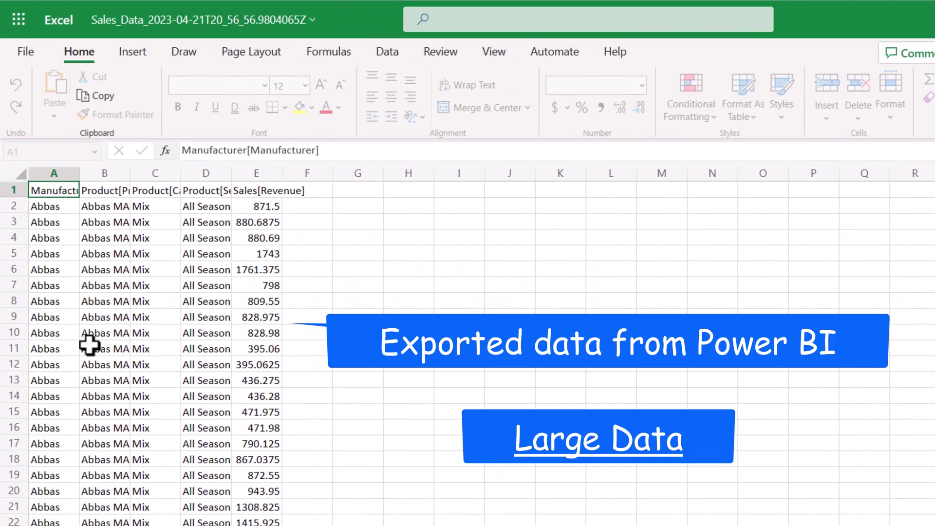
{"action": "scroll", "coordinate": [89, 345], "scroll_direction": "down", "scroll_amount": 20}
{"action": "scroll", "coordinate": [90, 345], "scroll_direction": "down", "scroll_amount": 20}
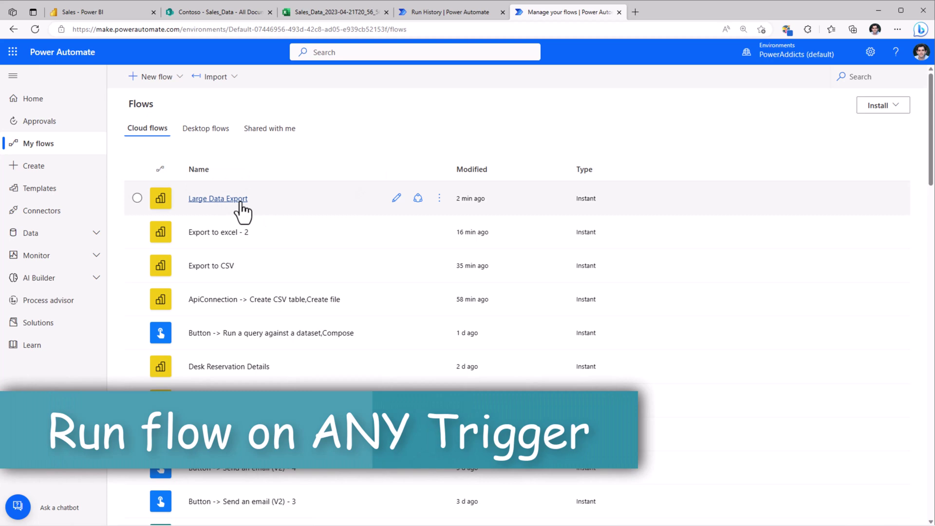
Open the Large Data Export flow for editing and delete its Power BI trigger.
{"action": "left_click", "coordinate": [240, 203]}
{"action": "left_click", "coordinate": [126, 75]}
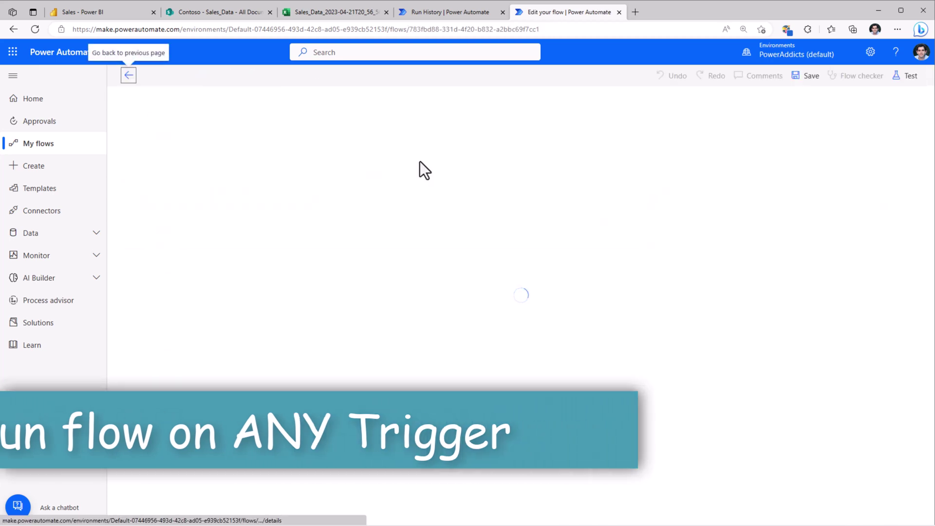
{"action": "left_click", "coordinate": [523, 116]}
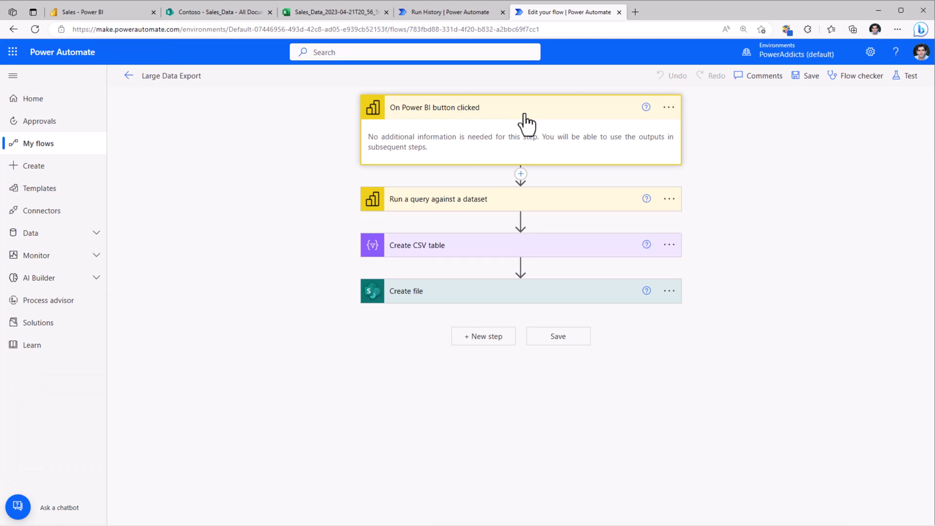
{"action": "left_click", "coordinate": [428, 204]}
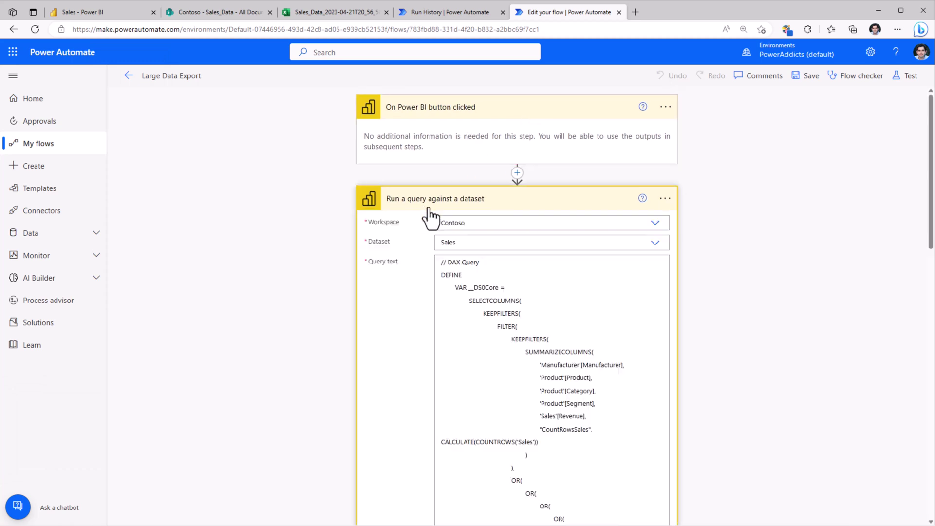
{"action": "left_click", "coordinate": [428, 208]}
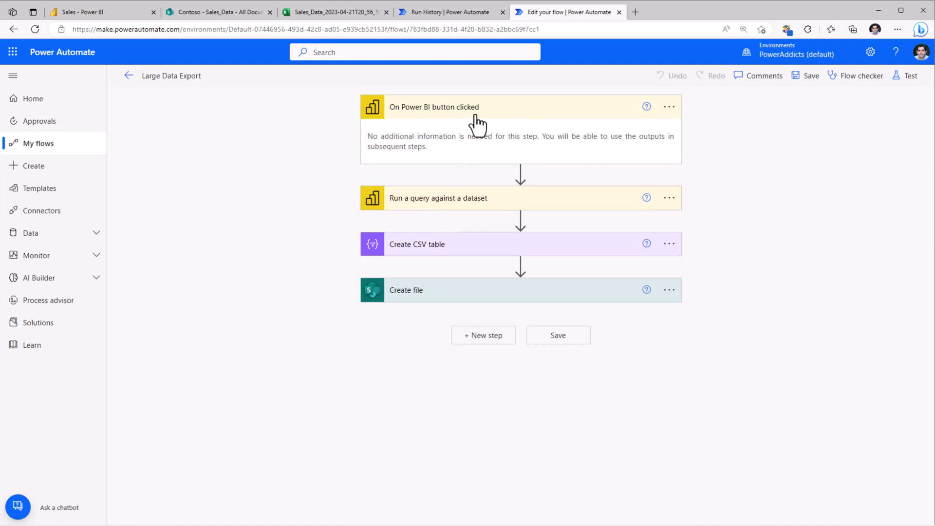
{"action": "left_click", "coordinate": [669, 106]}
{"action": "key", "text": "Escape"}
{"action": "key", "text": "Delete"}
{"action": "left_click", "coordinate": [477, 324]}
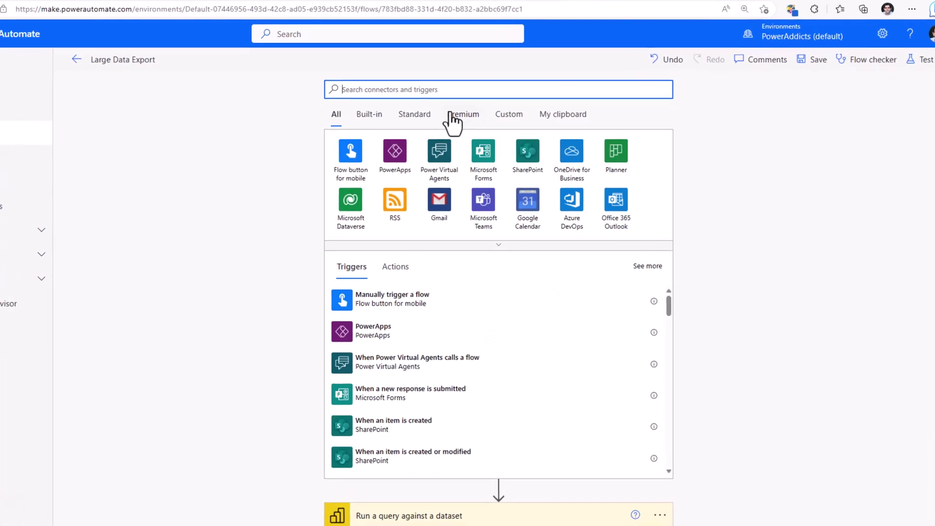
Discard a trial manual trigger and add a Recurrence schedule trigger, opening its Frequency list.
{"action": "left_click", "coordinate": [347, 163]}
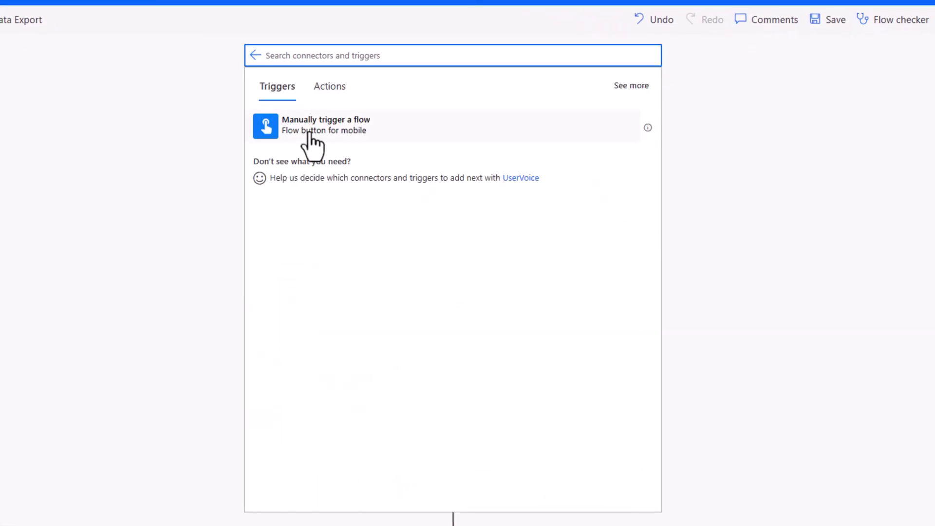
{"action": "left_click", "coordinate": [304, 138]}
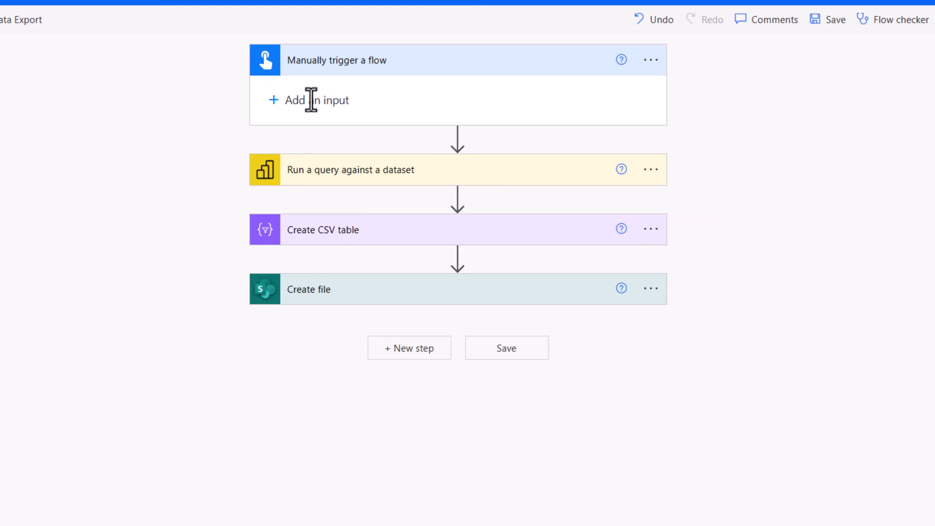
{"action": "left_click", "coordinate": [650, 59]}
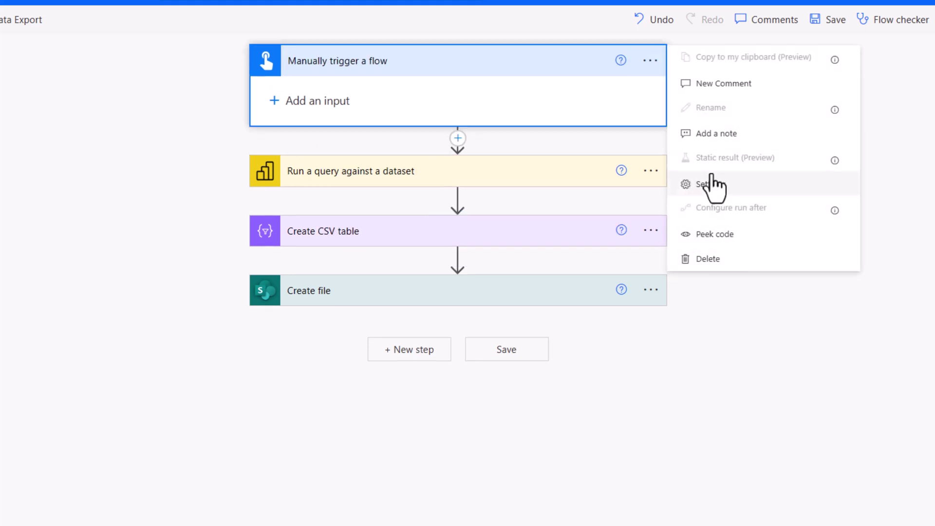
{"action": "left_click", "coordinate": [716, 258]}
{"action": "left_click", "coordinate": [398, 321]}
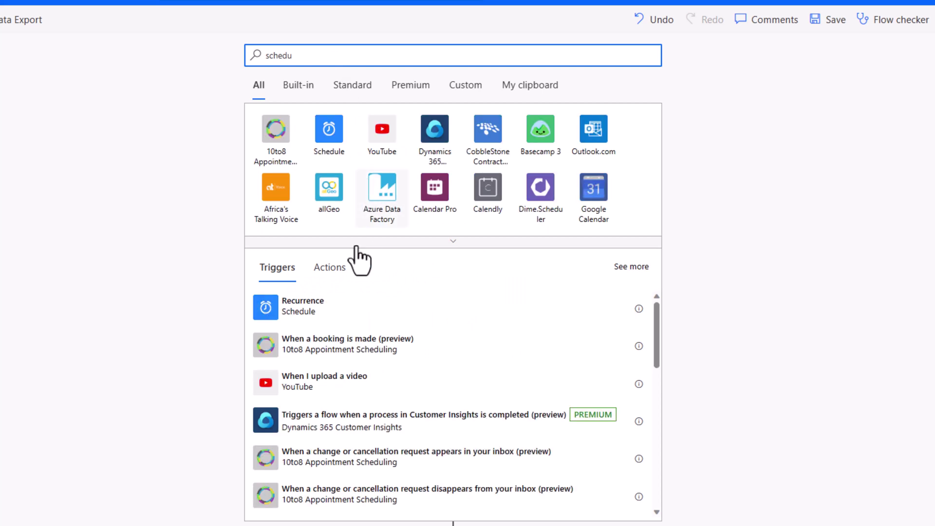
{"action": "left_click", "coordinate": [331, 316]}
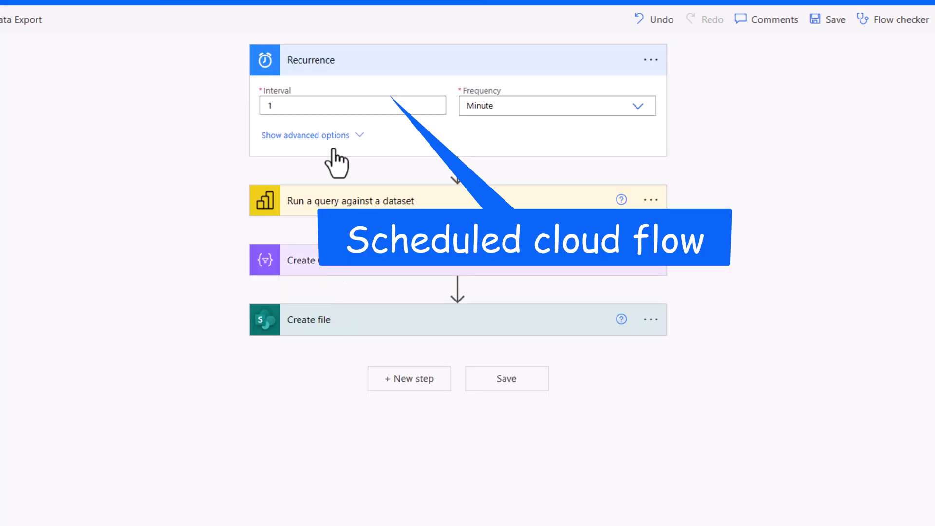
{"action": "left_click", "coordinate": [512, 106]}
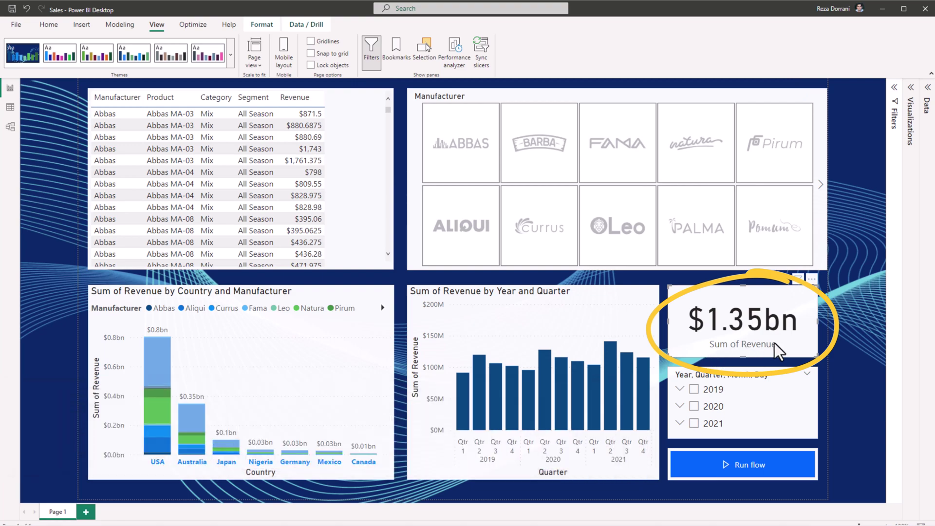
Filter the Sum of Revenue card to Australia in the Country filter, showing $347.56M.
{"action": "left_click", "coordinate": [895, 94]}
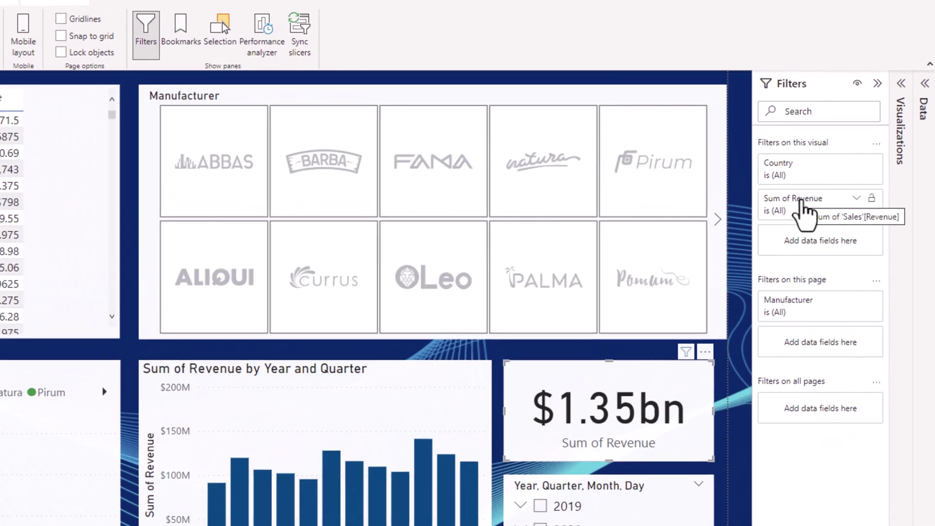
{"action": "left_click", "coordinate": [789, 168]}
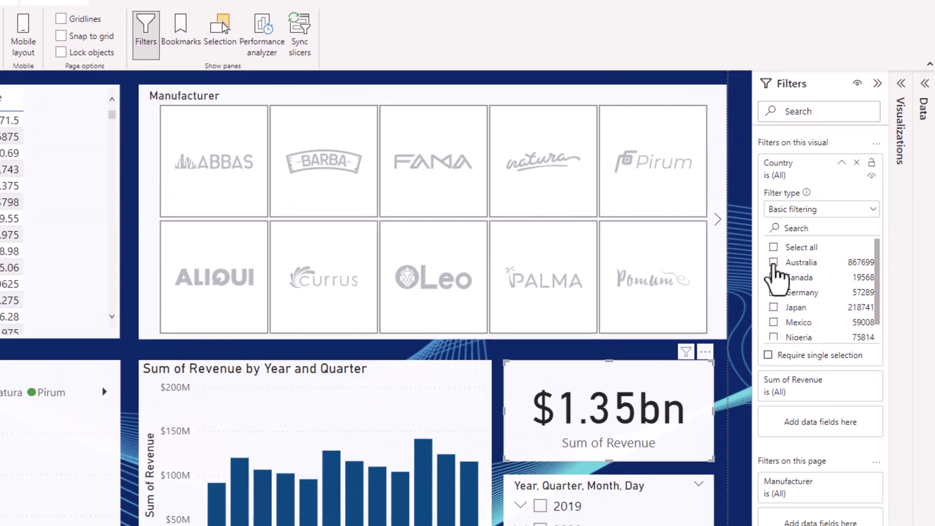
{"action": "left_click", "coordinate": [773, 263]}
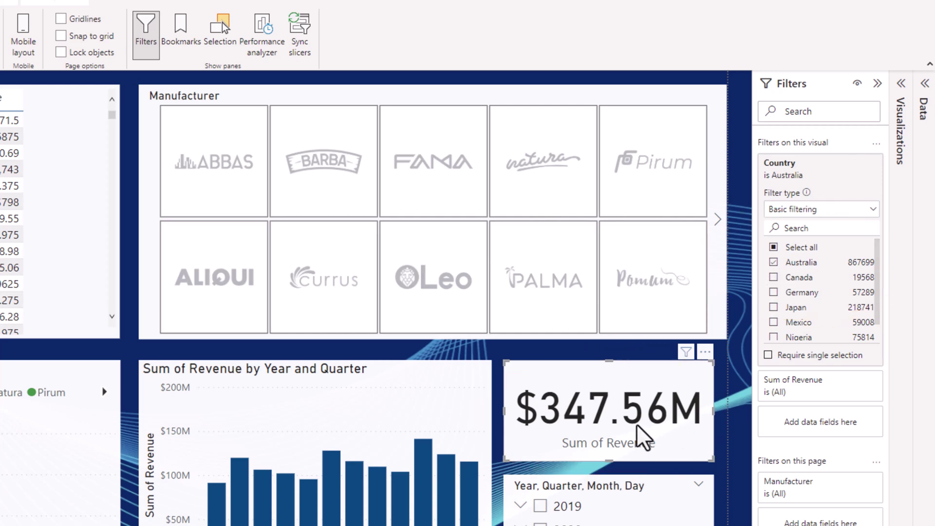
Record the card's refresh in Performance analyzer and expand its captured DAX query.
{"action": "left_click", "coordinate": [271, 49]}
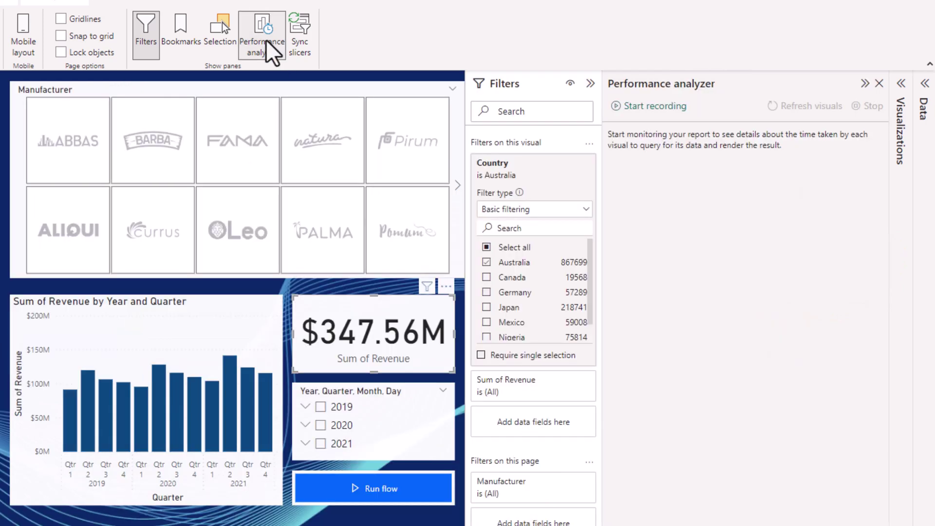
{"action": "left_click", "coordinate": [653, 107]}
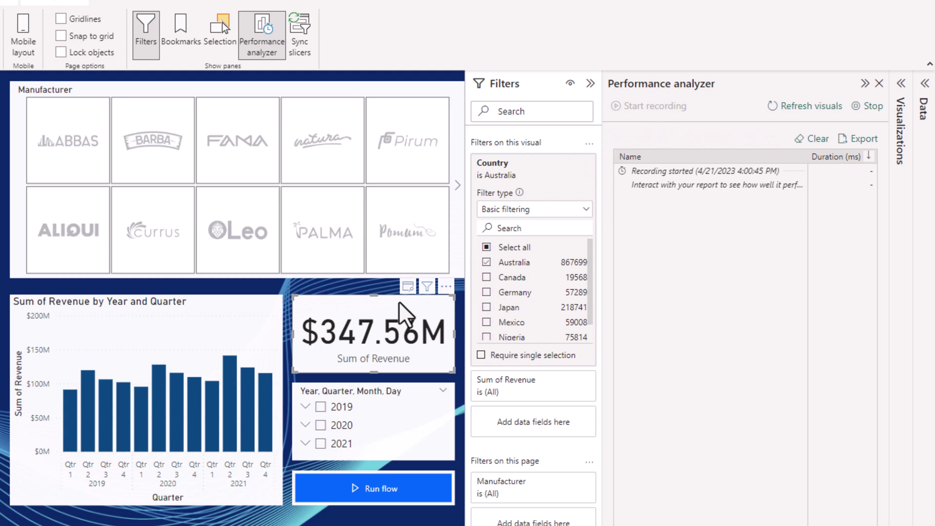
{"action": "left_click", "coordinate": [408, 288]}
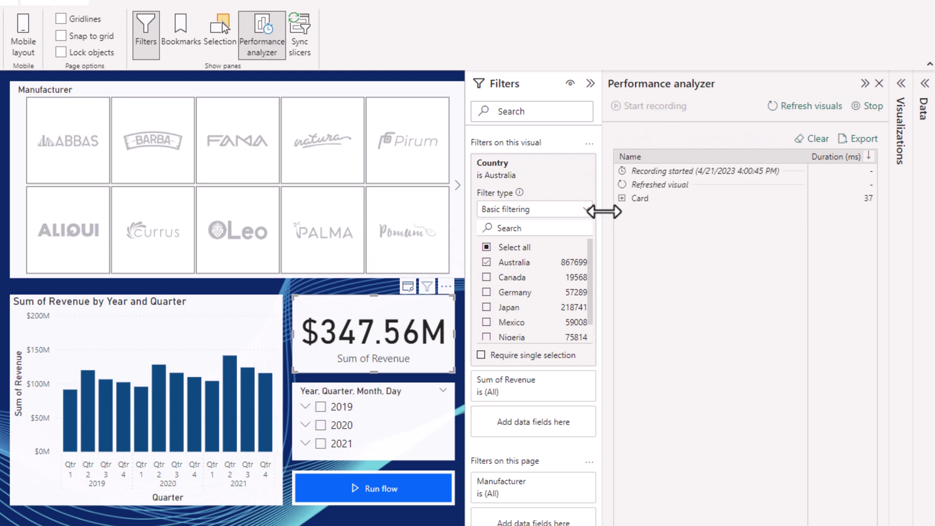
{"action": "left_click", "coordinate": [622, 199]}
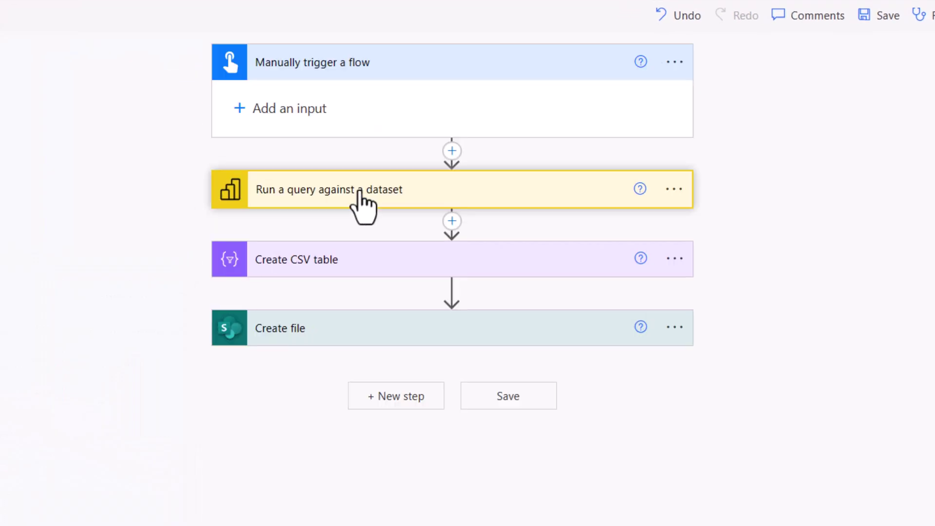
Replace the dataset query text with the copied Australia revenue DAX query.
{"action": "left_click", "coordinate": [355, 191]}
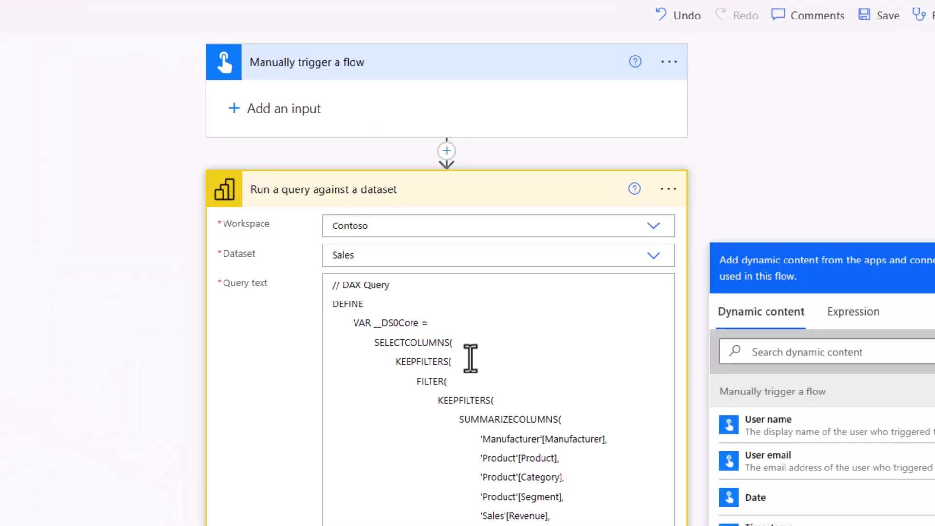
{"action": "key", "text": "ctrl+a"}
{"action": "type", "text": "// DAX Query DEFINE VAR __DS0FilterTable = \tTREATAS({\"Australia\"}, 'Sales'[Country])  EVALUATE \tSUMMARIZECOLUMNS( \t\t__DS0FilterTable, \t\t\"SumRevenue\", IGNORE(CALCULATE(SUM('Sales'[Revenue]))) \t)"}
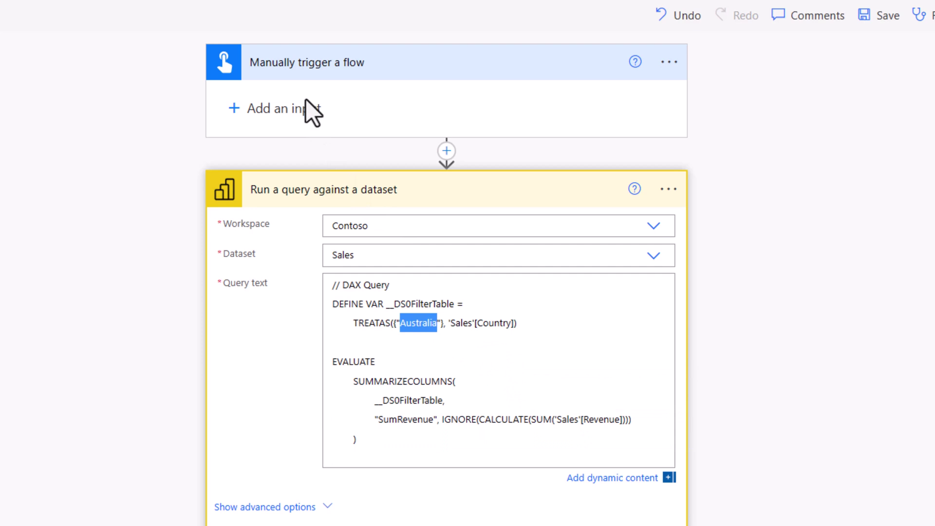
Add a Country text input to the manual trigger as a drop-down list starting with Australia.
{"action": "left_click", "coordinate": [235, 116]}
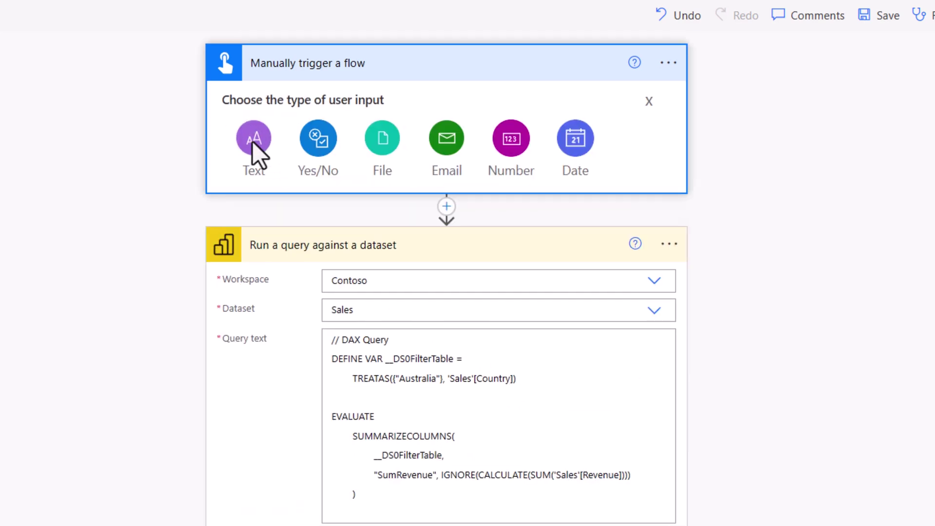
{"action": "left_click", "coordinate": [253, 141]}
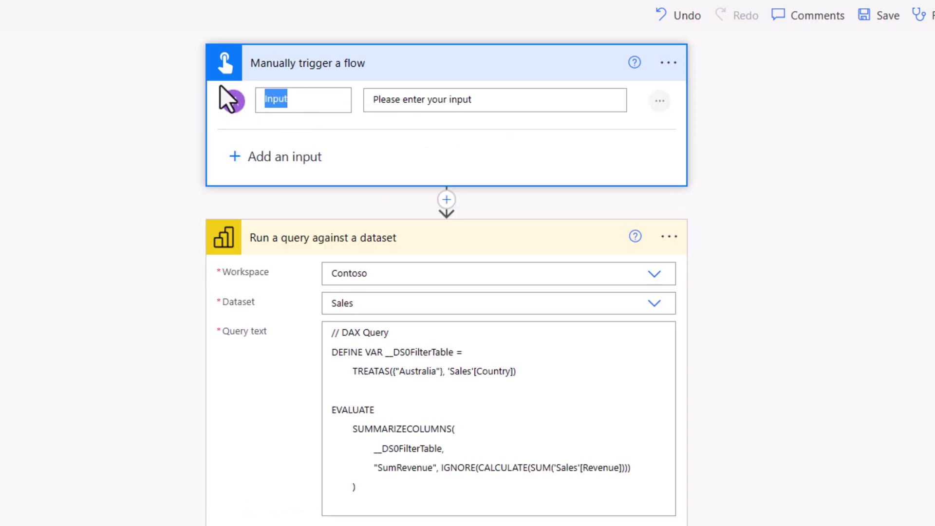
{"action": "type", "text": "Country"}
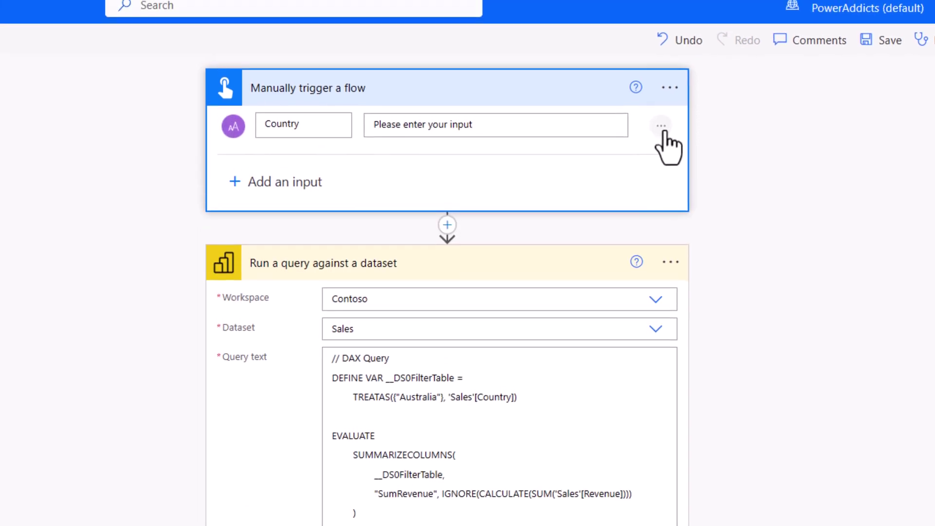
{"action": "left_click", "coordinate": [661, 127]}
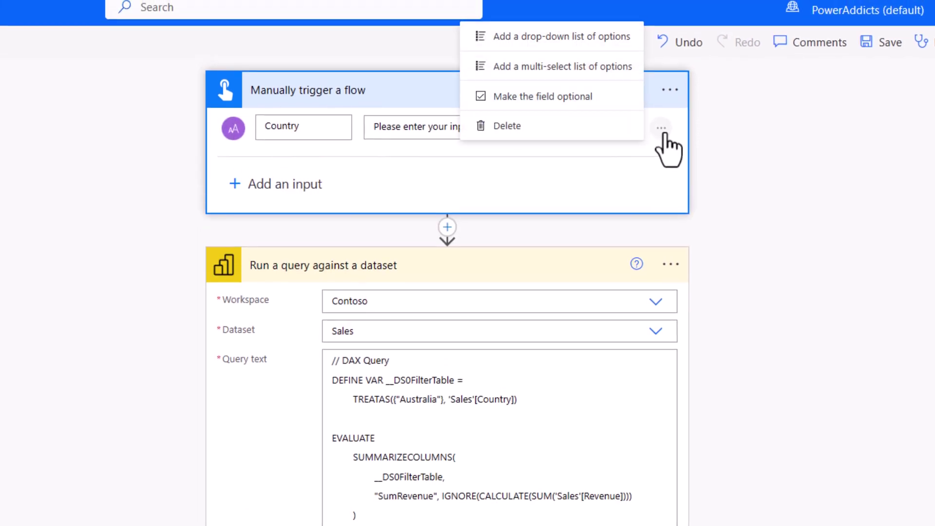
{"action": "left_click", "coordinate": [544, 46]}
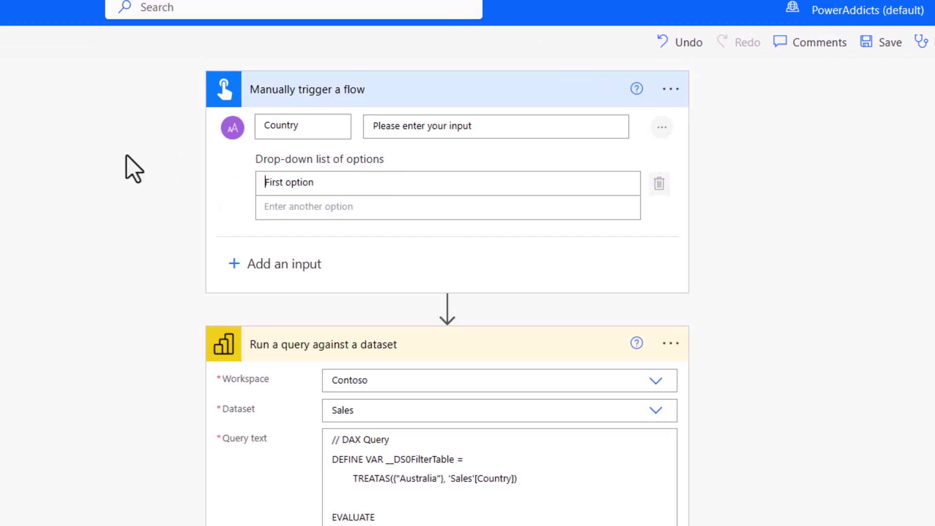
{"action": "type", "text": "Australia"}
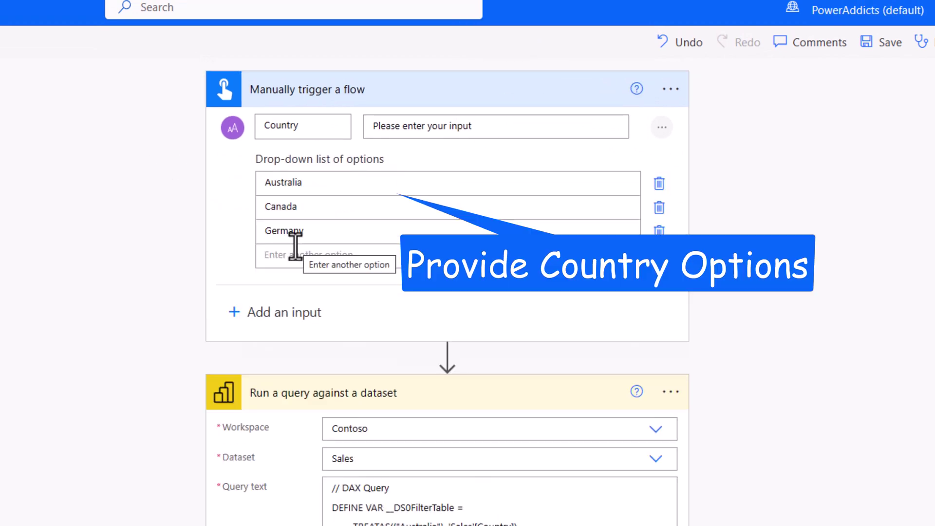
Replace the hard-coded "Australia" in the TREATAS filter with the Country dynamic content.
{"action": "scroll", "coordinate": [438, 424], "scroll_direction": "down", "scroll_amount": 4}
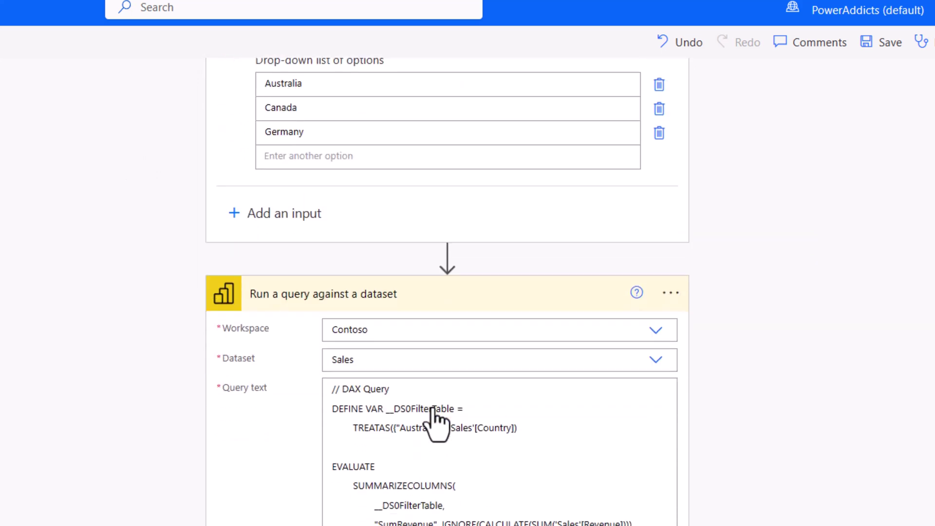
{"action": "double_click", "coordinate": [419, 311]}
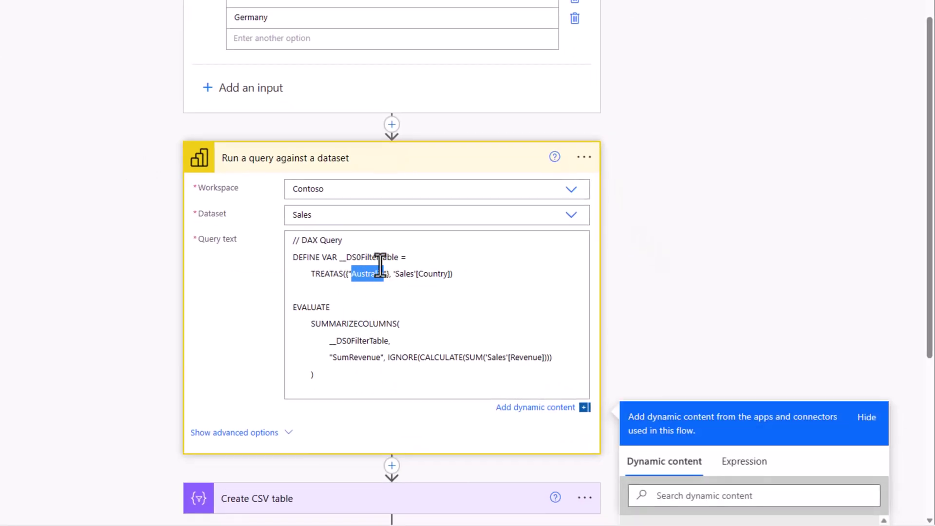
{"action": "key", "text": "BackSpace"}
{"action": "scroll", "coordinate": [755, 209], "scroll_direction": "down", "scroll_amount": 3}
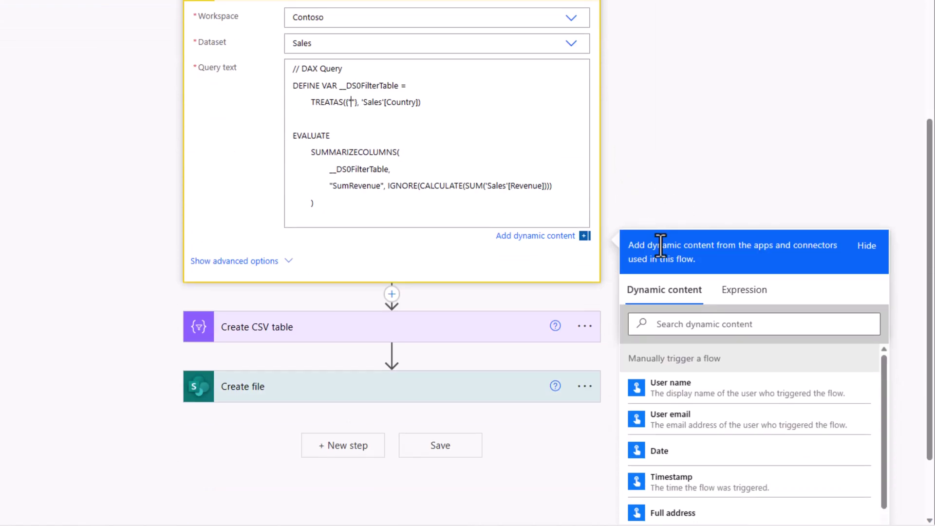
{"action": "left_click", "coordinate": [667, 320]}
{"action": "type", "text": "countr"}
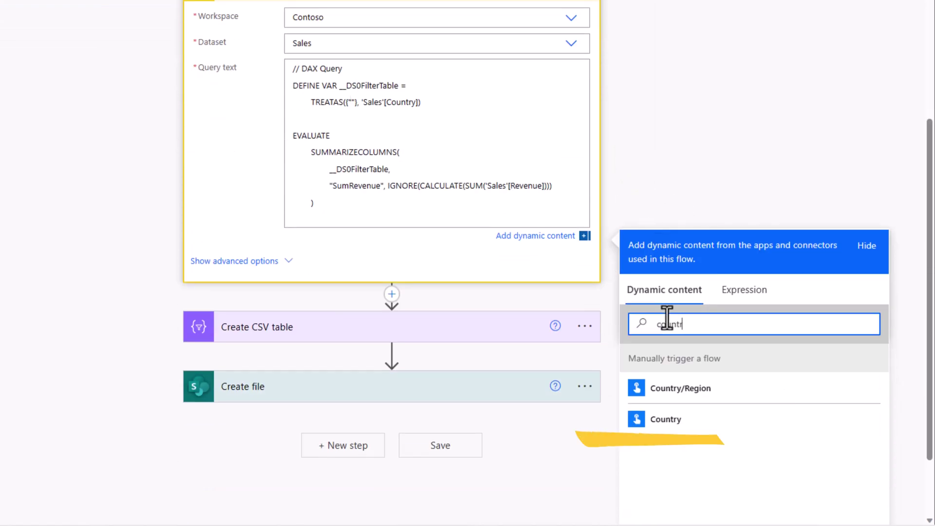
{"action": "left_click", "coordinate": [675, 428]}
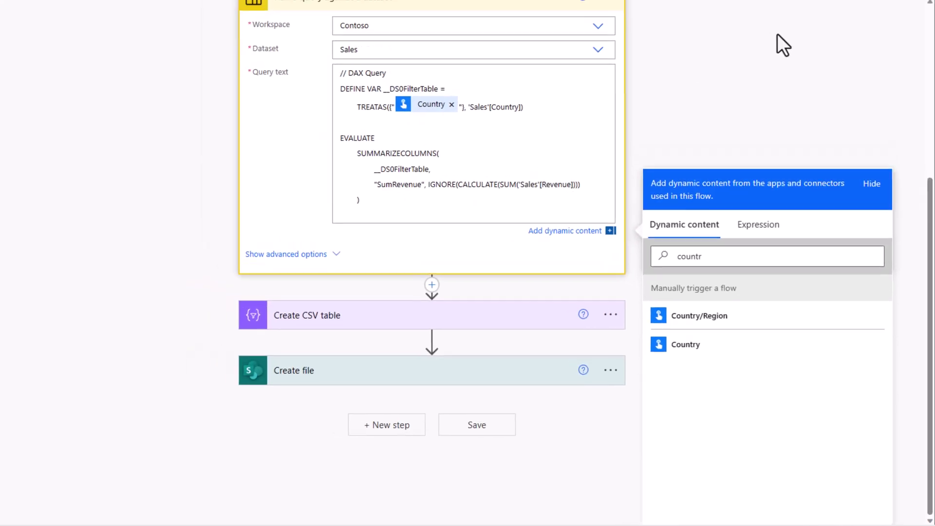
Save the flow and run it with the Country input set to Australia.
{"action": "left_click", "coordinate": [808, 78]}
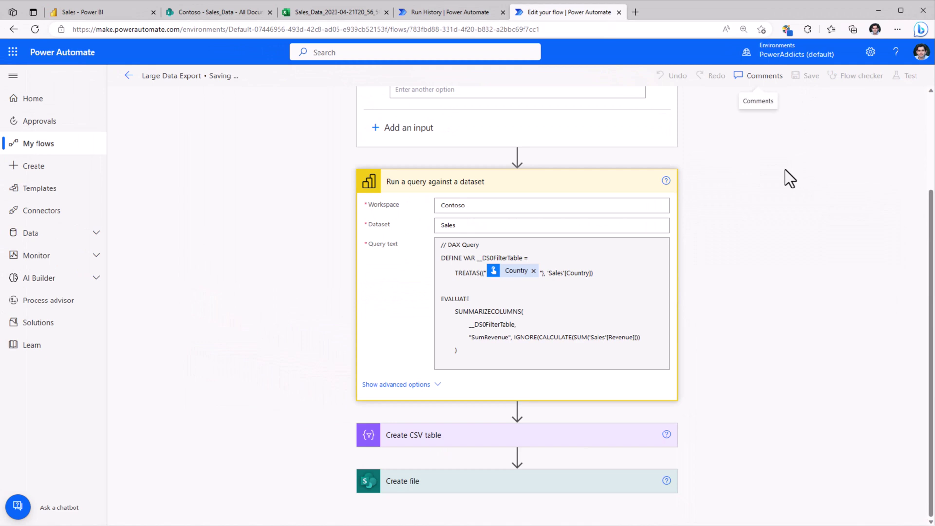
{"action": "left_click", "coordinate": [128, 75]}
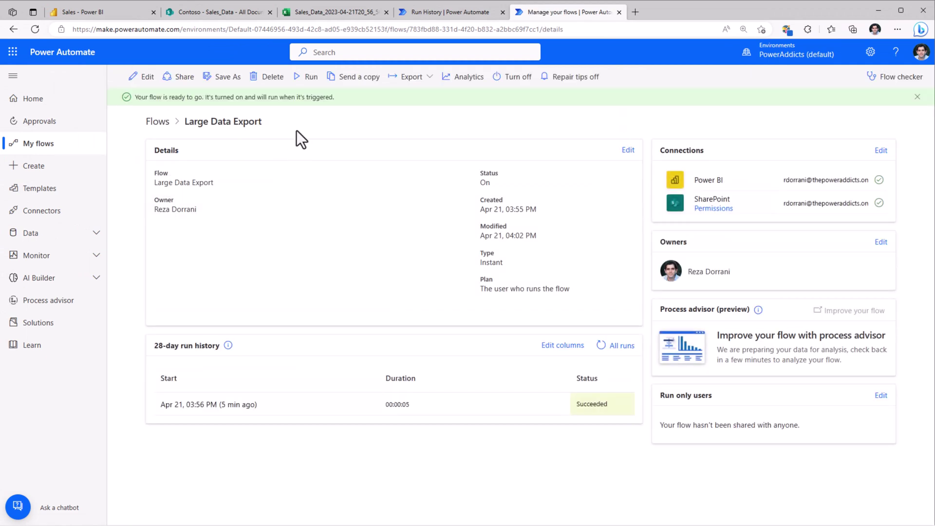
{"action": "left_click", "coordinate": [306, 77]}
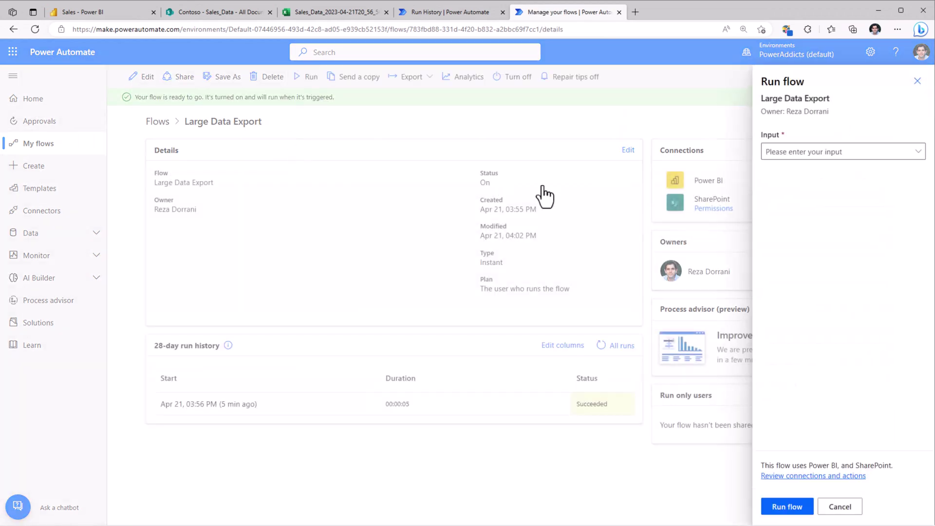
{"action": "left_click", "coordinate": [813, 157]}
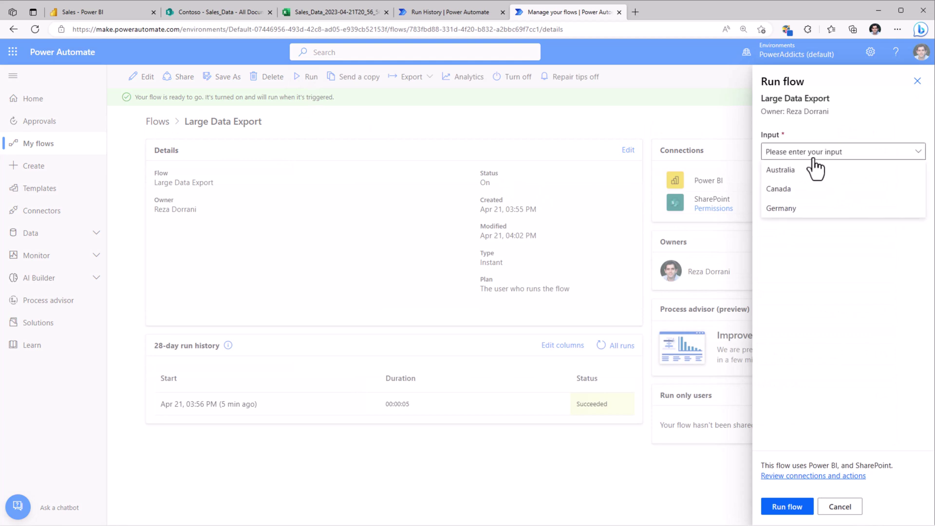
{"action": "left_click", "coordinate": [808, 170]}
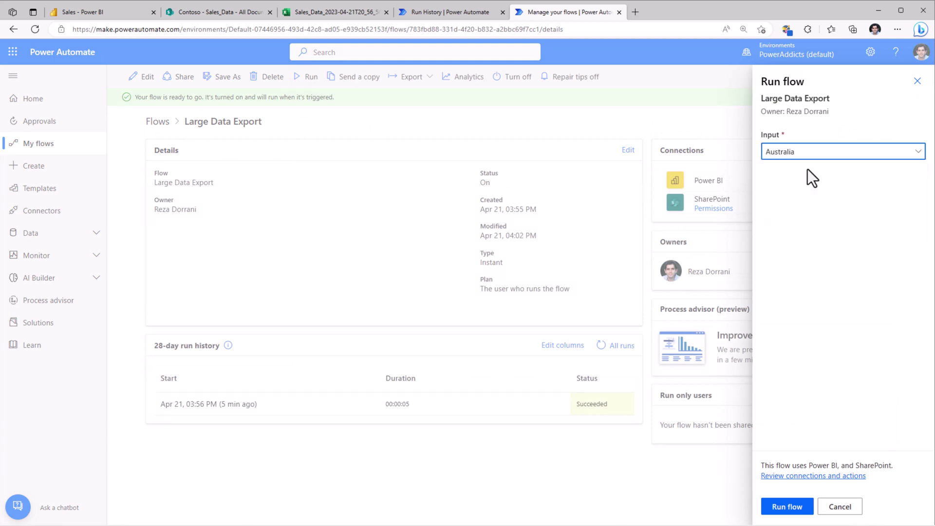
{"action": "left_click", "coordinate": [793, 507]}
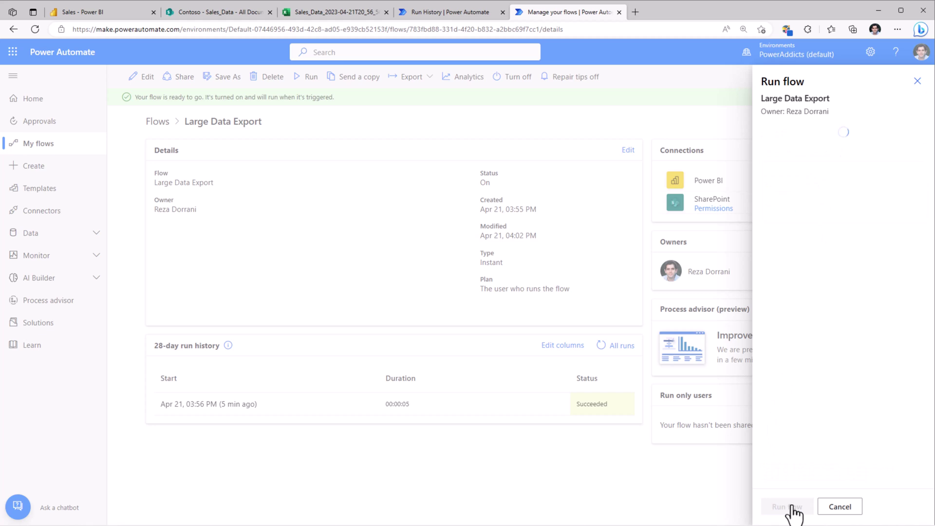
Refresh the run history to confirm success, then go to the SharePoint Sales_Data library.
{"action": "left_click", "coordinate": [782, 506]}
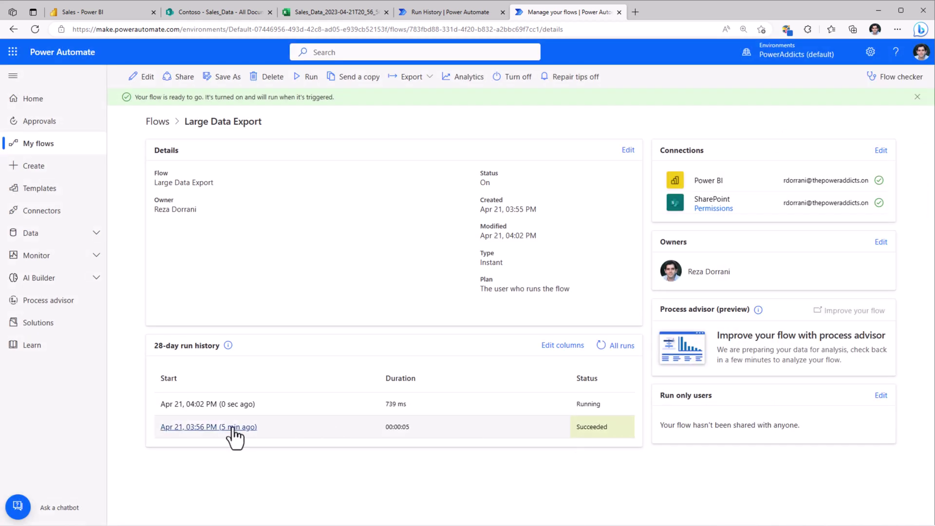
{"action": "left_click", "coordinate": [601, 345]}
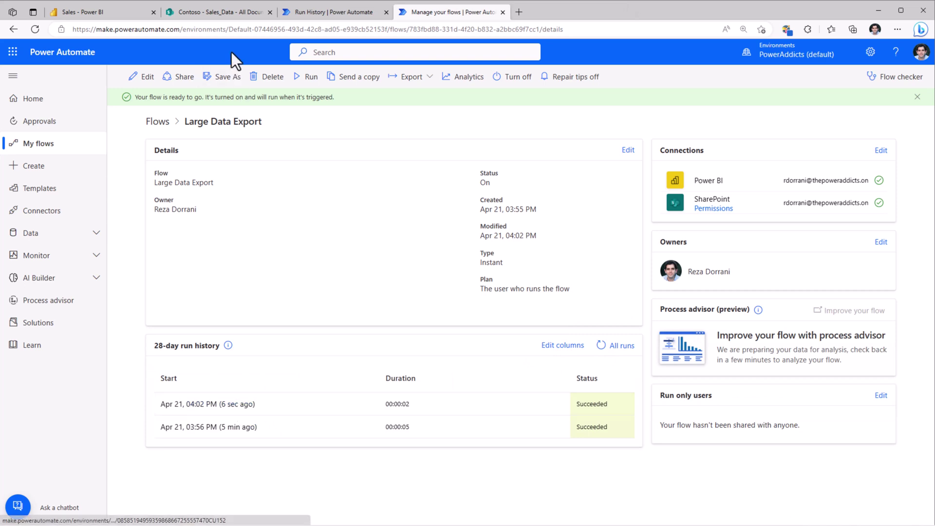
{"action": "left_click", "coordinate": [222, 12]}
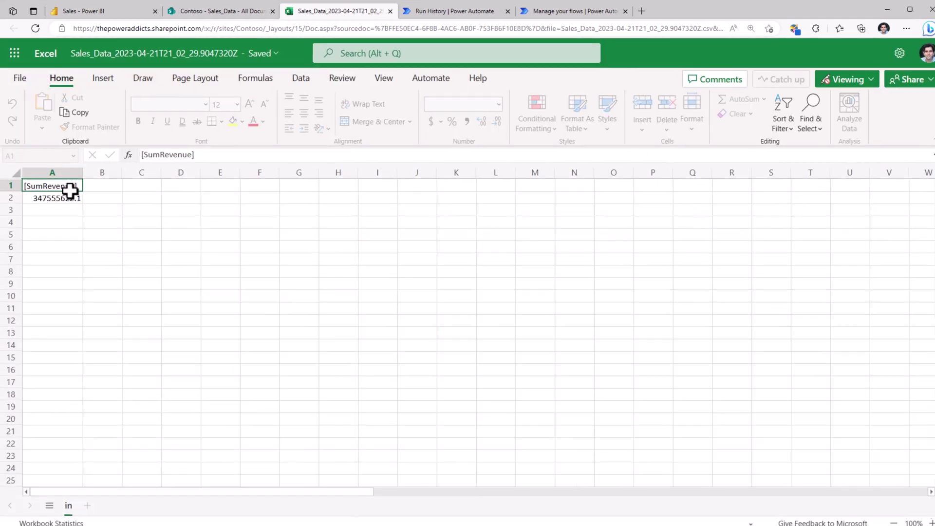
Check Australia's summed revenue in cell A2, then run the flow for Canada.
{"action": "left_click", "coordinate": [52, 196]}
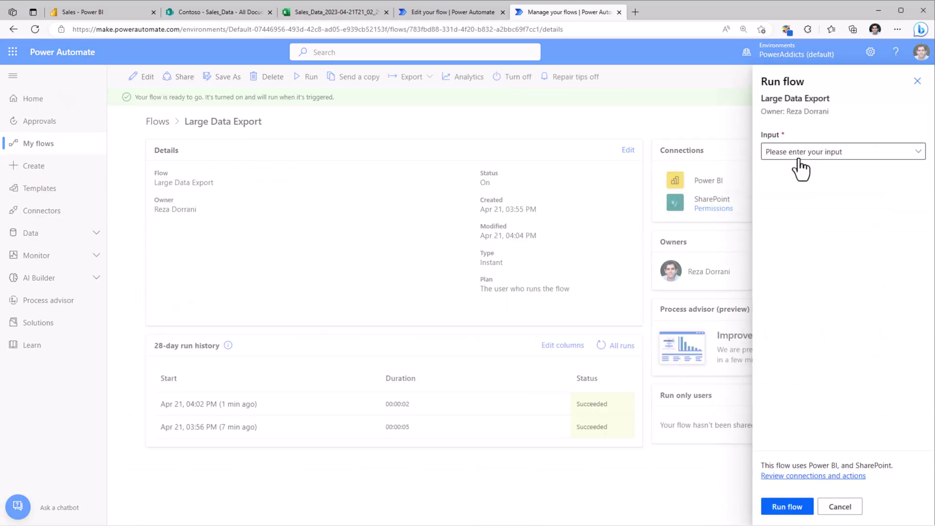
{"action": "left_click", "coordinate": [800, 155]}
{"action": "left_click", "coordinate": [798, 192]}
{"action": "left_click", "coordinate": [787, 507]}
{"action": "left_click", "coordinate": [784, 507]}
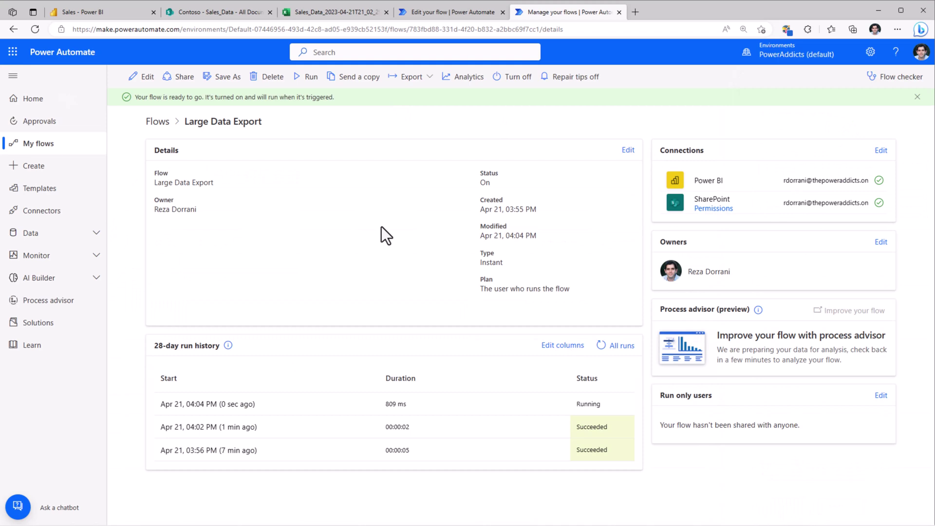
Run the flow for Germany and open the Germany revenue file from SharePoint.
{"action": "left_click", "coordinate": [308, 77]}
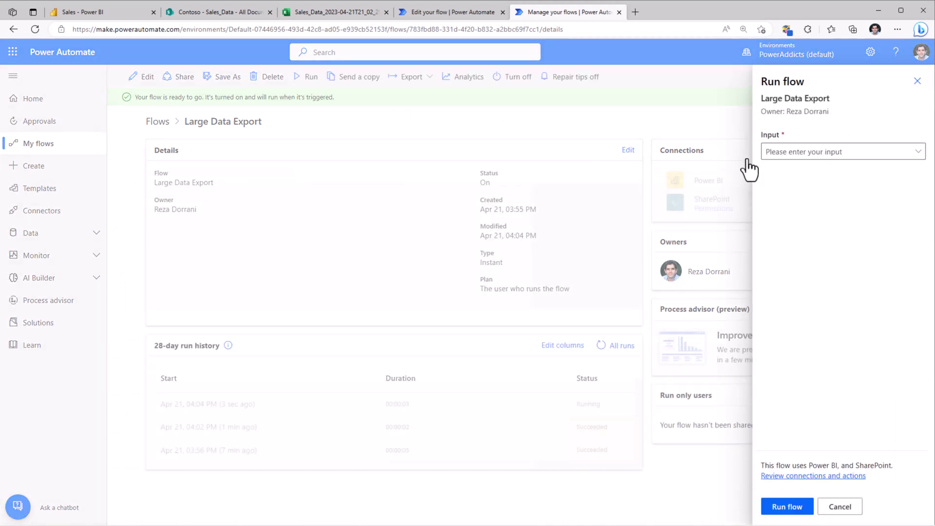
{"action": "left_click", "coordinate": [871, 156]}
{"action": "left_click", "coordinate": [819, 208]}
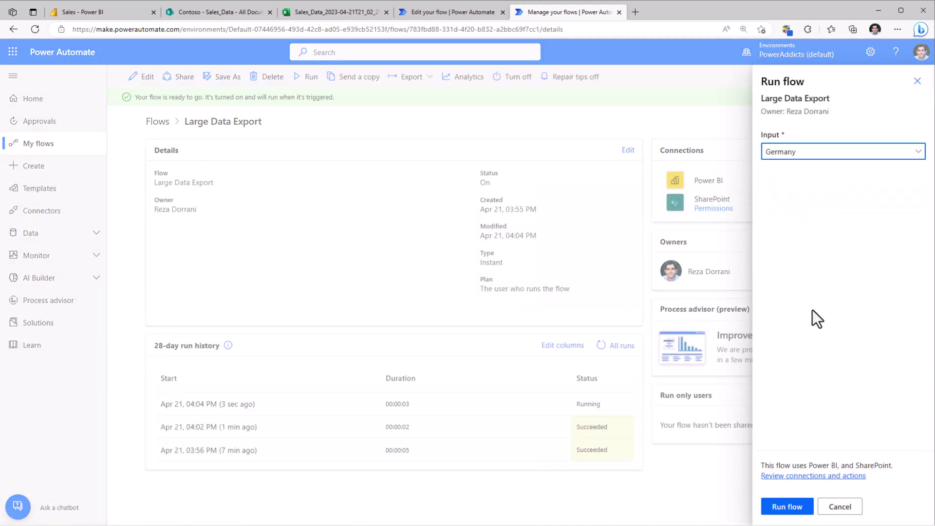
{"action": "left_click", "coordinate": [781, 507]}
{"action": "left_click", "coordinate": [783, 506]}
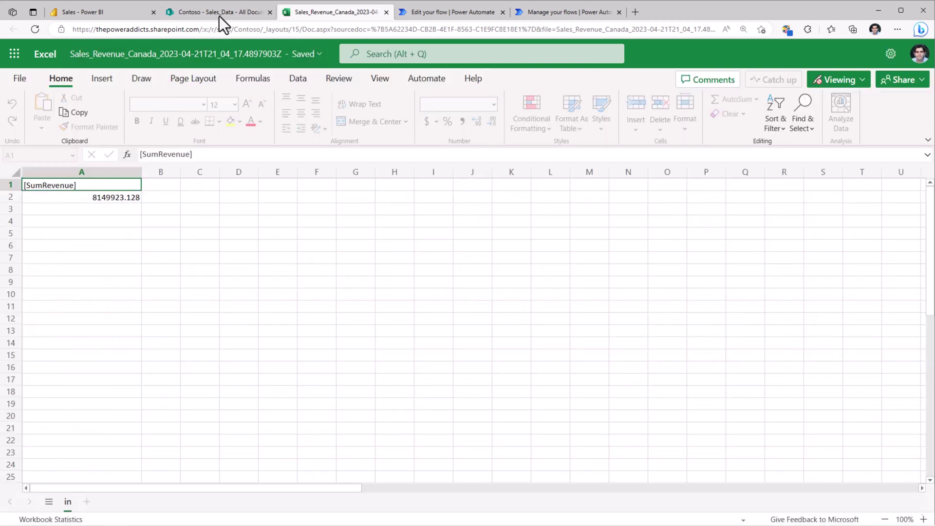
{"action": "left_click", "coordinate": [219, 14]}
{"action": "left_click", "coordinate": [151, 236]}
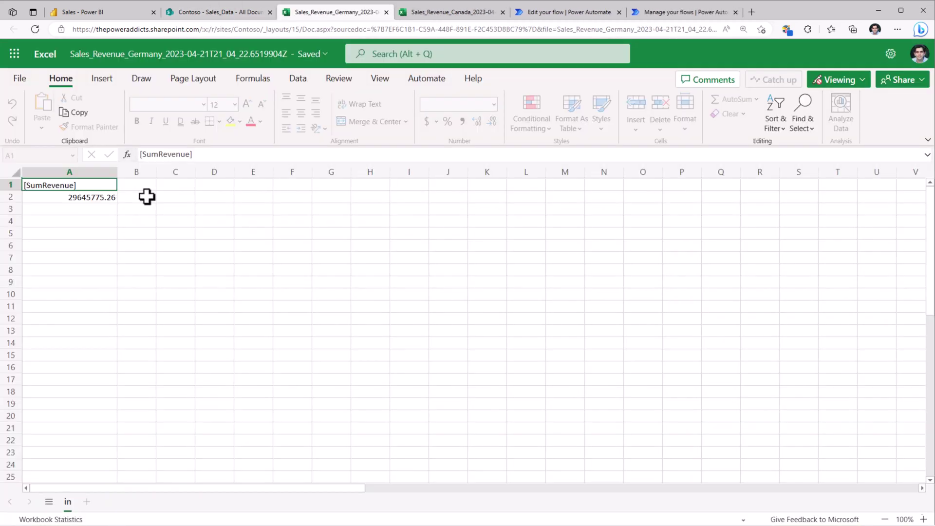